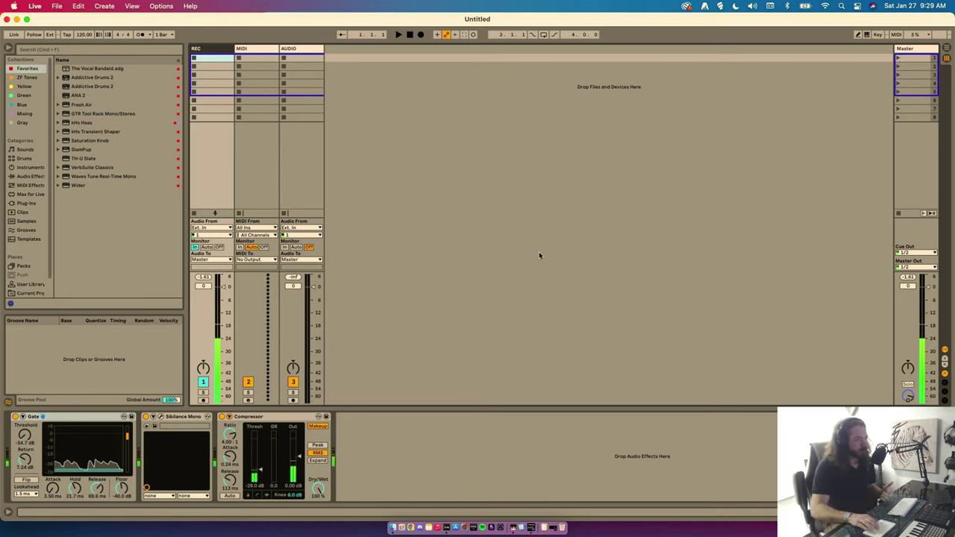
- Load the TH-U Slate plug-in onto the AUDIO track and lower the Master volume to -4.3 dB
click(310, 50)
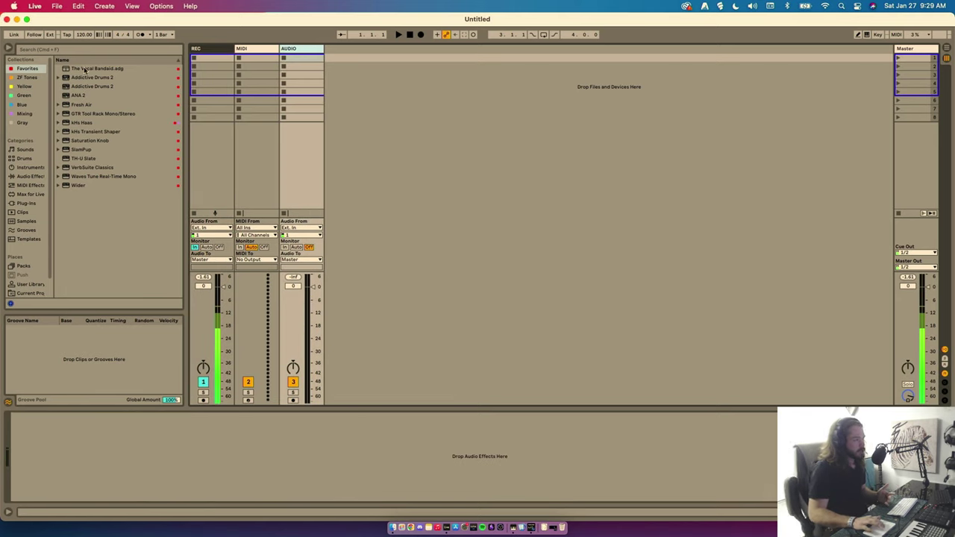
click(83, 160)
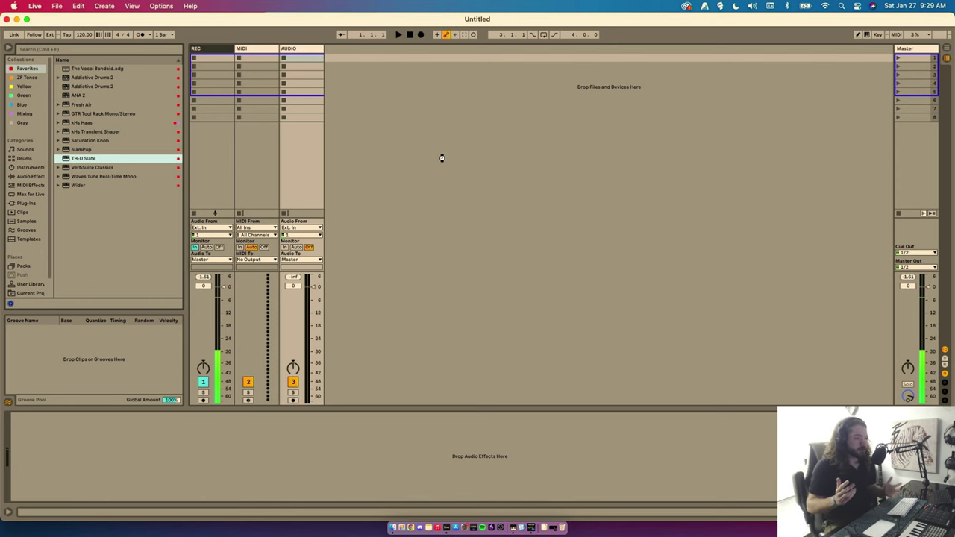
drag(442, 158, 442, 158)
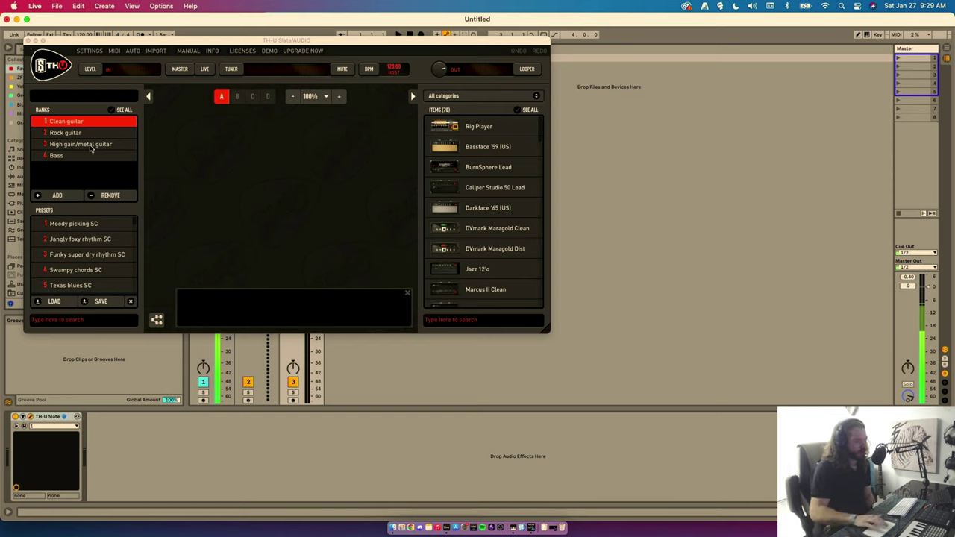
drag(922, 276, 928, 302)
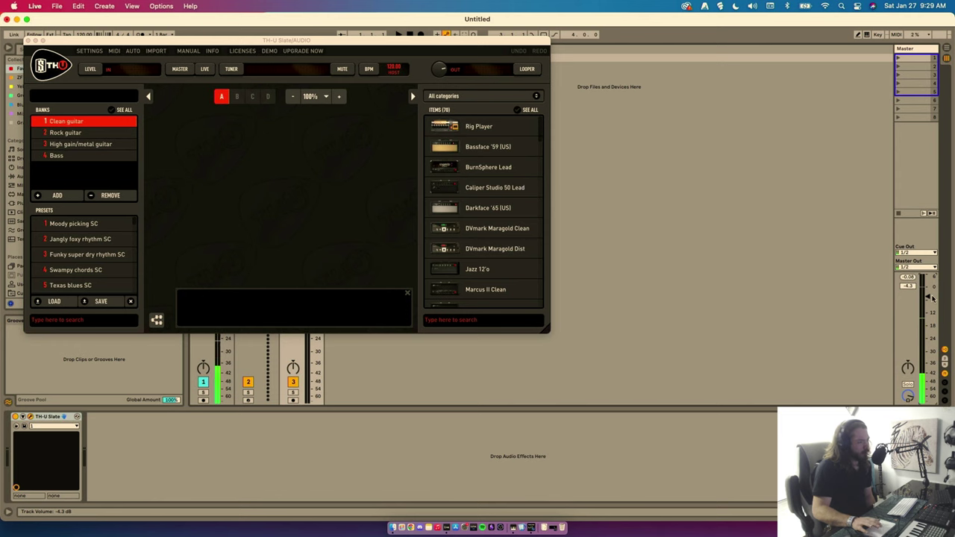
- Browse the factory guitar and bass banks, load the Clean guitar preset Jangly foxy rhythm SC and look along its rig
drag(292, 38, 410, 98)
click(189, 192)
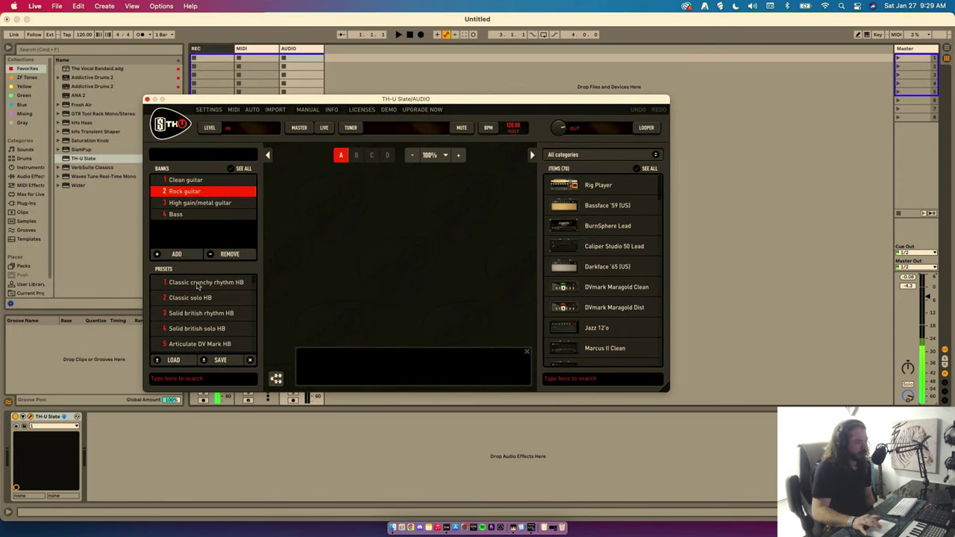
click(186, 203)
click(186, 214)
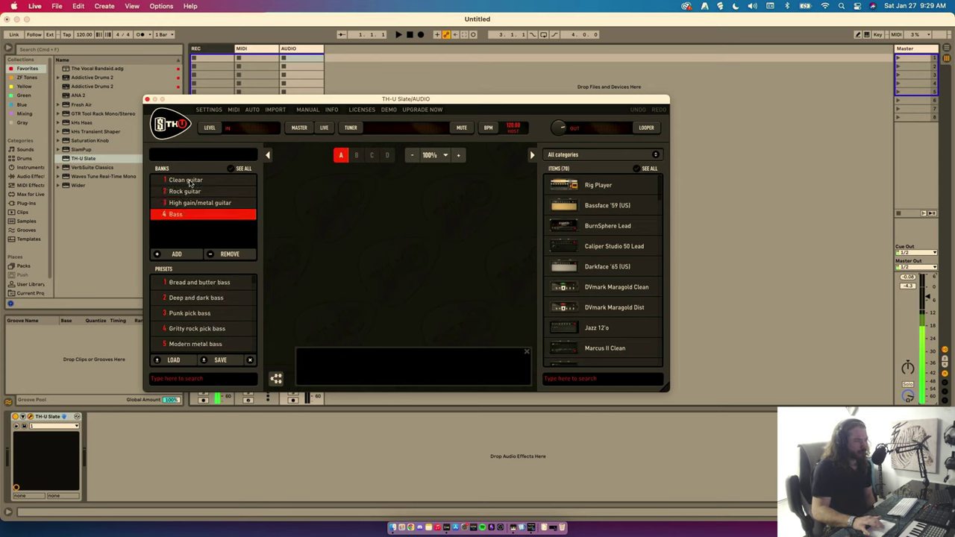
click(180, 182)
click(200, 298)
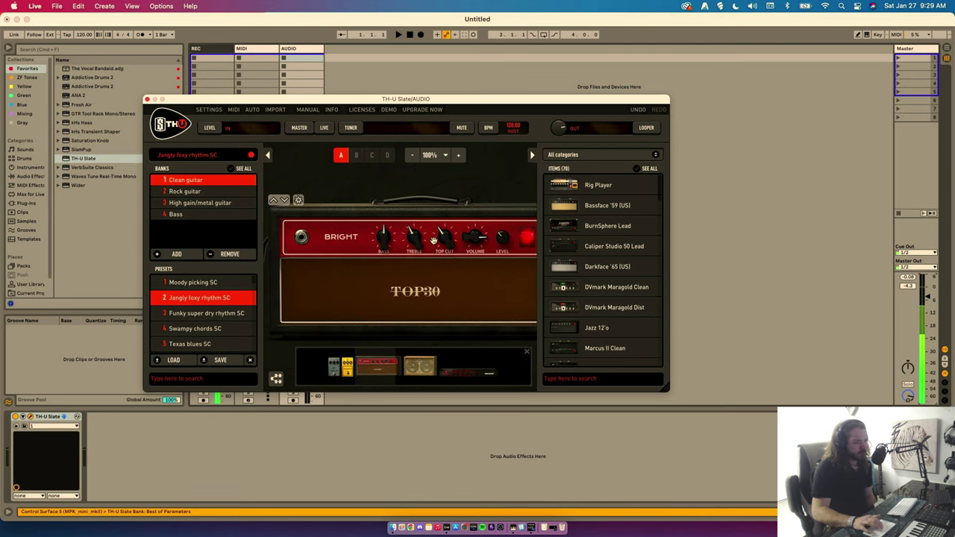
scroll(434, 241, right, 5)
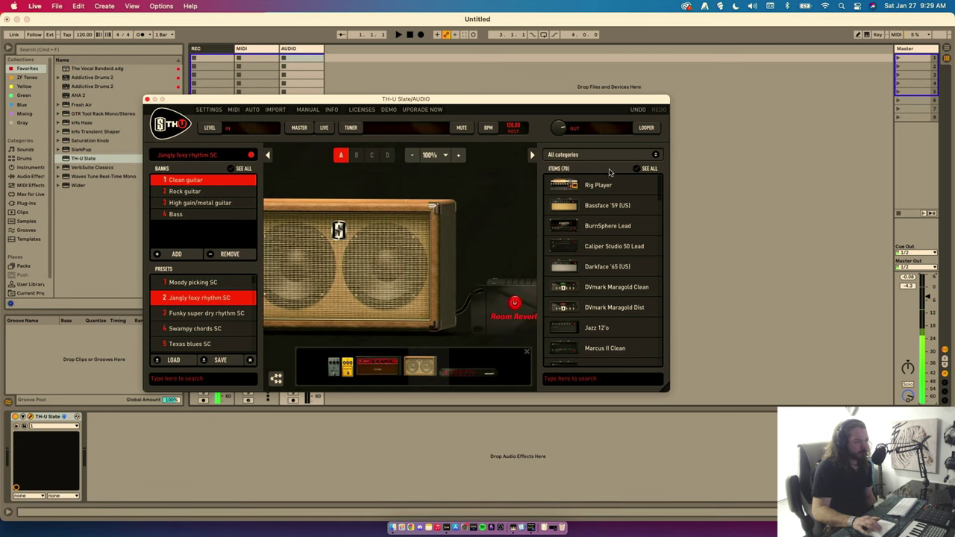
scroll(436, 181, right, 4)
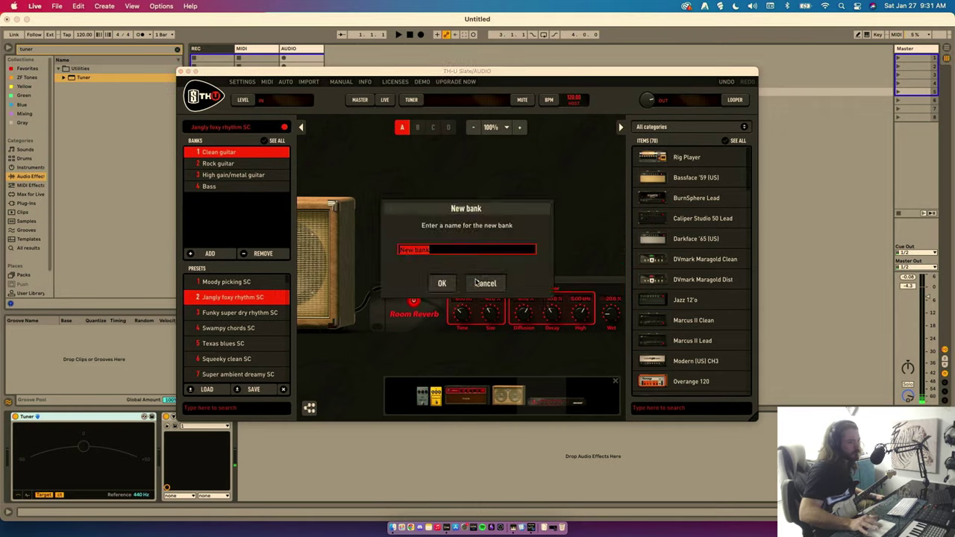
- Add a new preset bank named ZF - PRESETS
click(485, 282)
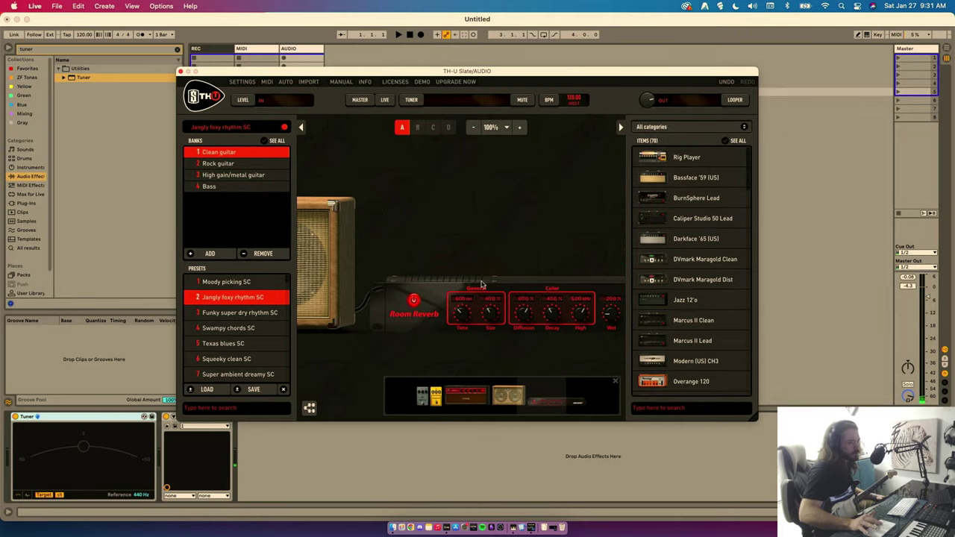
click(190, 254)
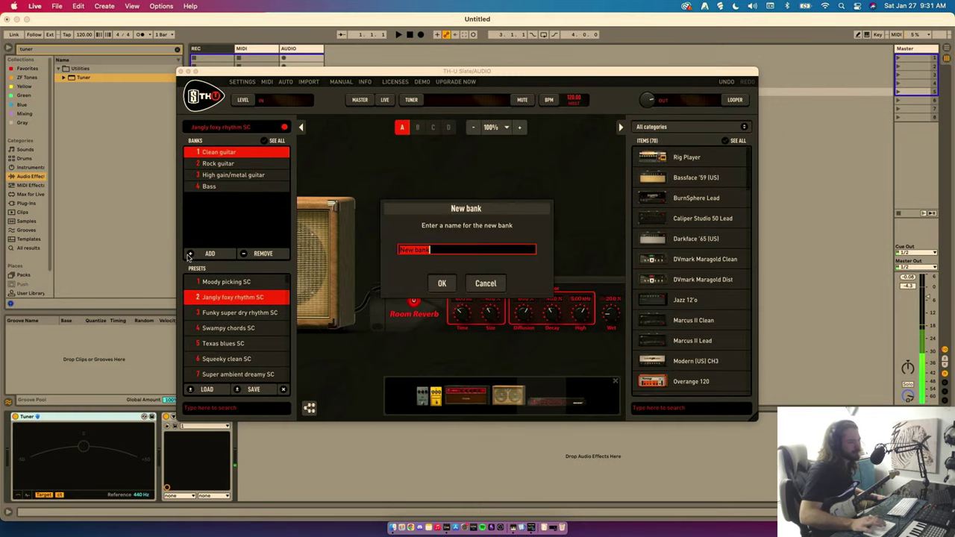
text(CLE)
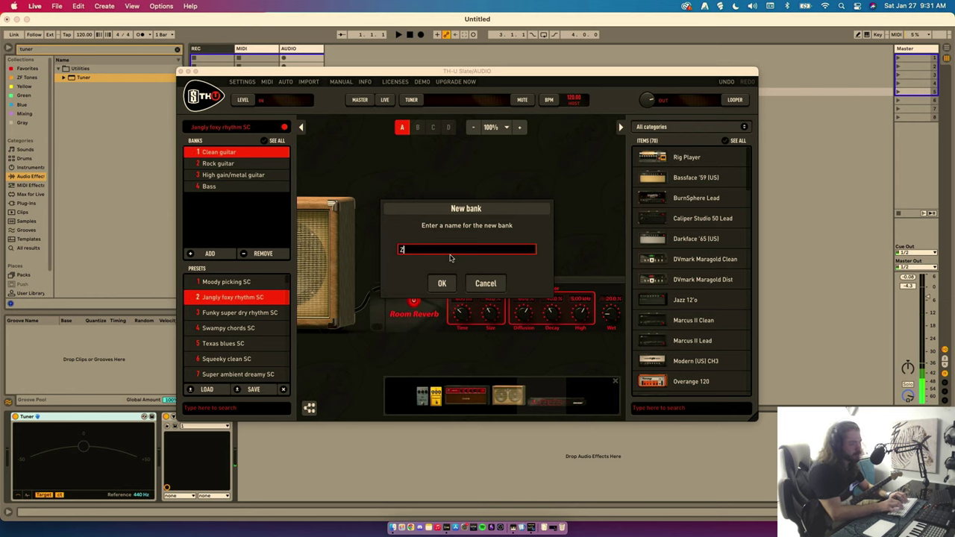
text(F )
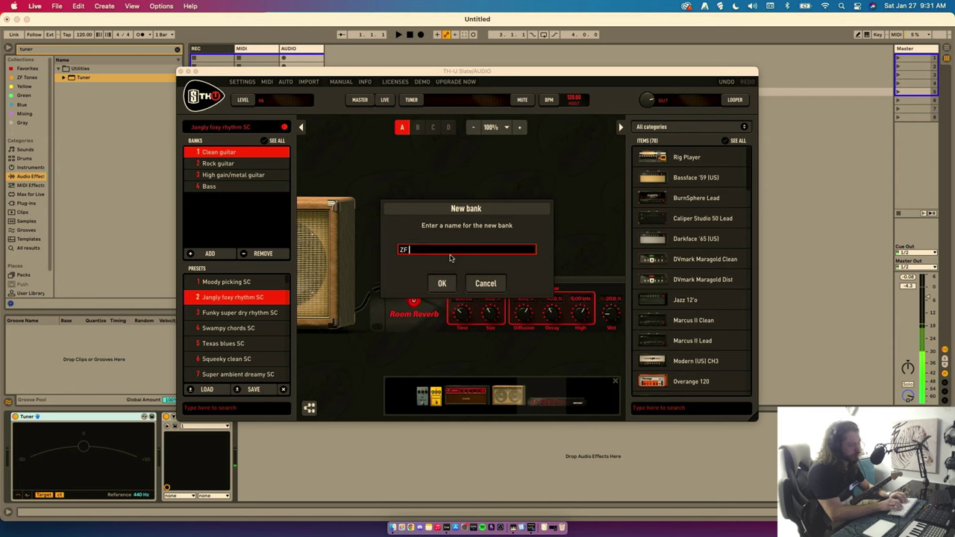
text(- PRESETS)
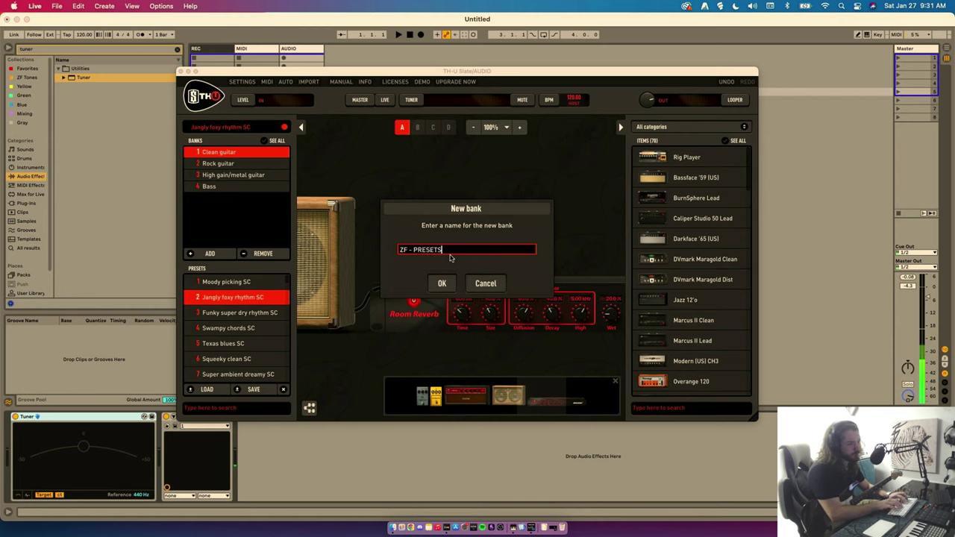
key(Return)
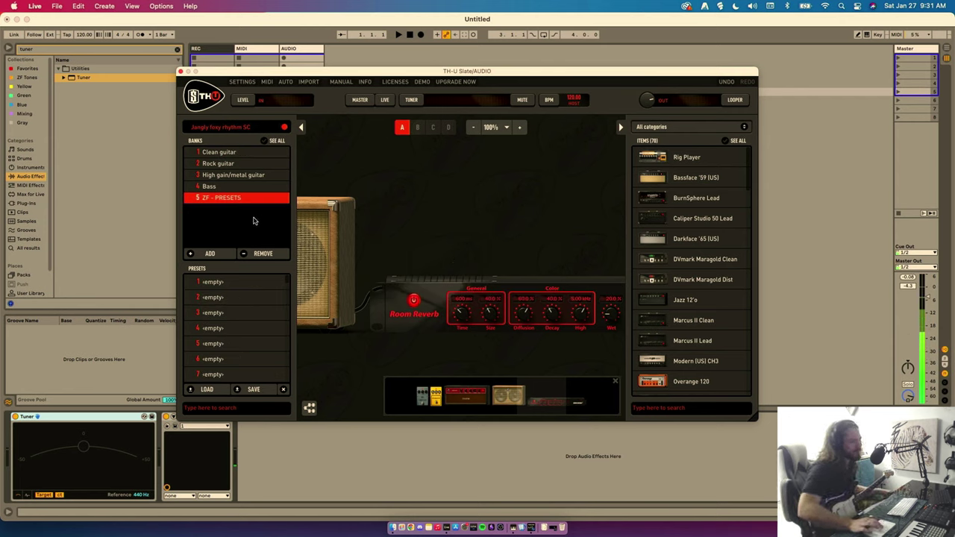
- Load the first empty preset slot of the ZF - PRESETS bank, discarding the unsaved changes
click(212, 283)
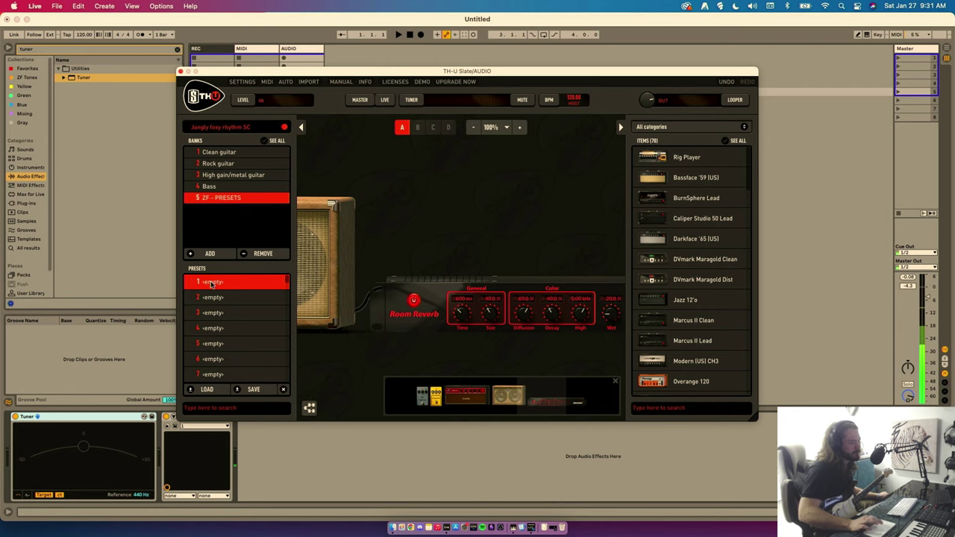
click(192, 389)
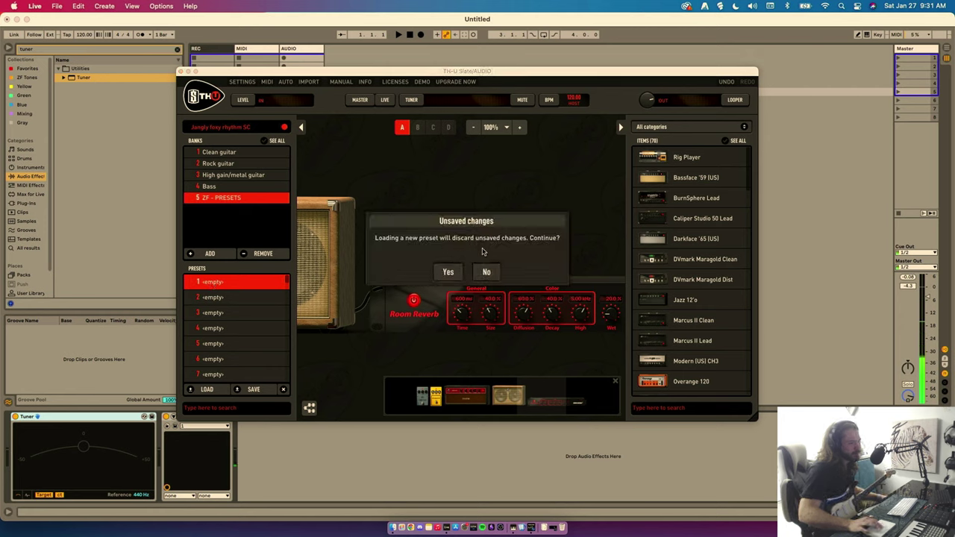
click(443, 275)
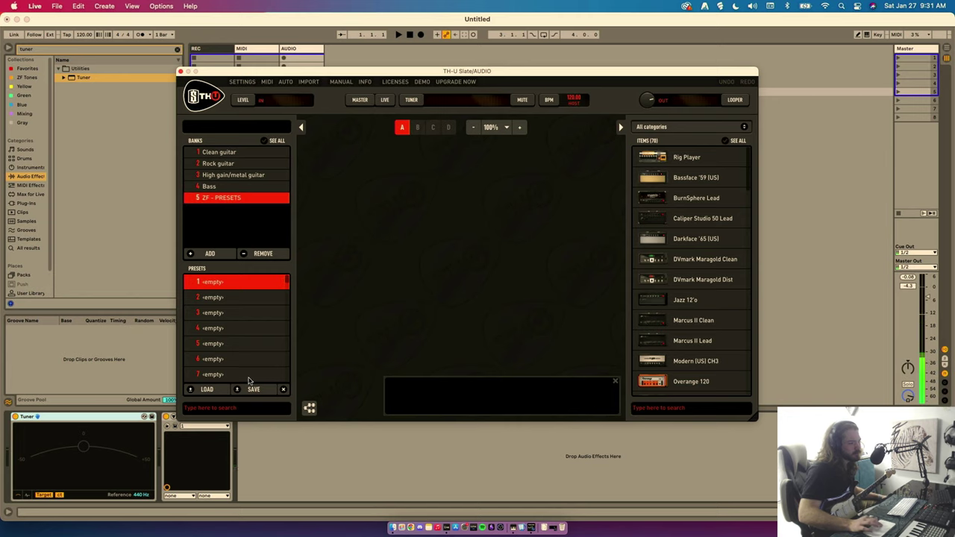
- Filter the items to Amp and add the Jazz 12'o amp to the empty rig together with its matching 2x12 cabinet
scroll(692, 186, down, 1)
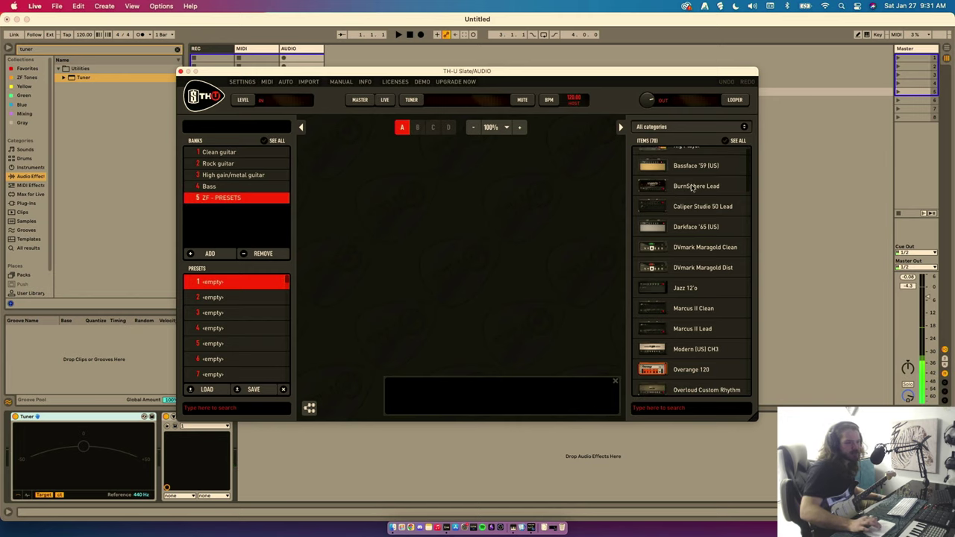
scroll(691, 187, up, 1)
click(736, 128)
click(646, 151)
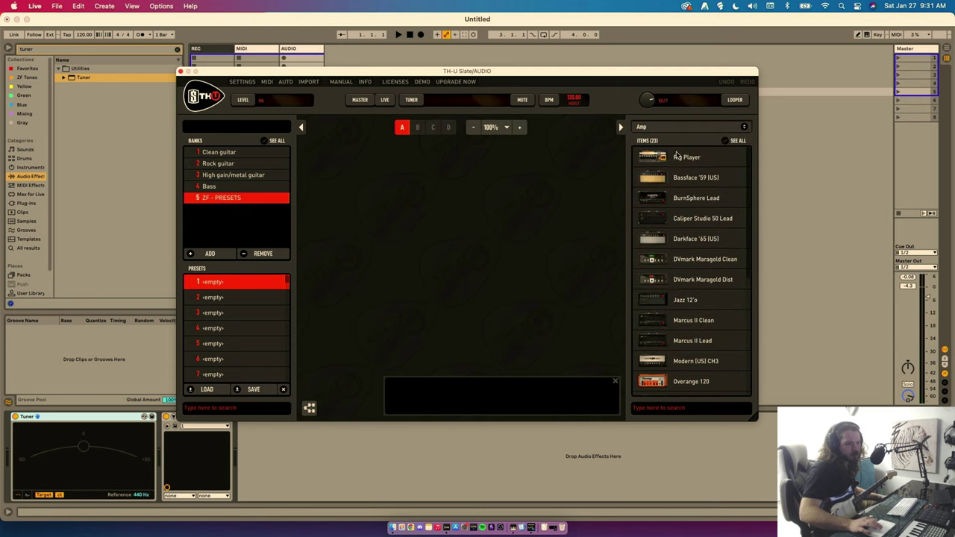
scroll(706, 208, down, 3)
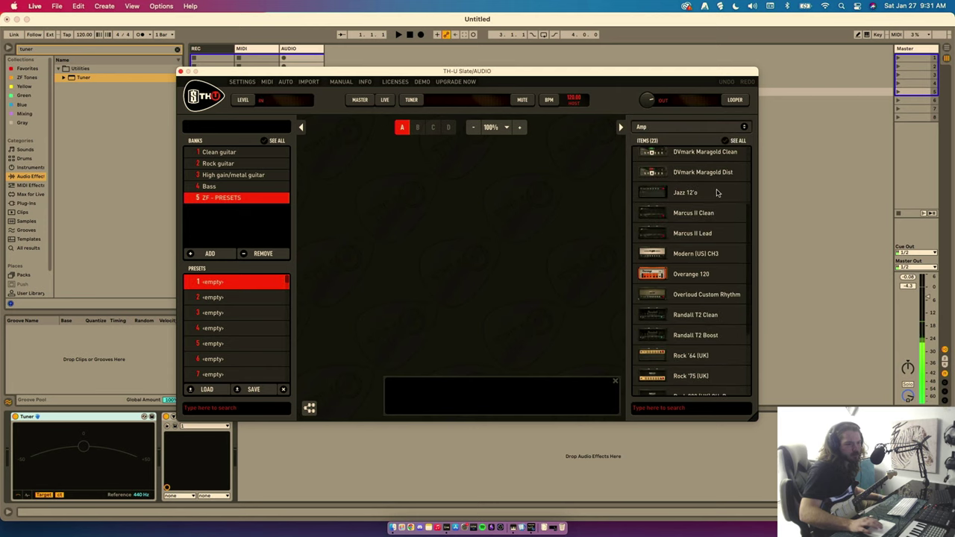
click(717, 193)
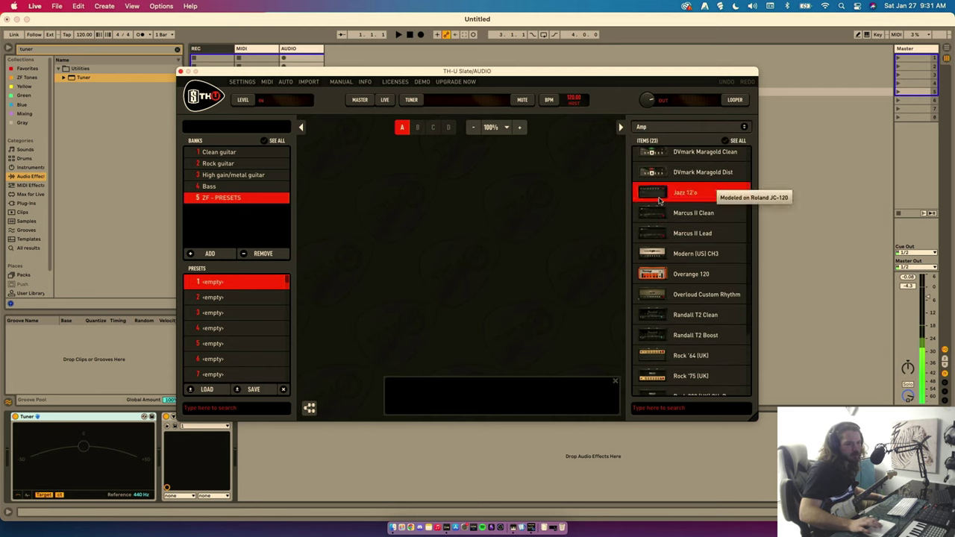
drag(717, 193, 413, 218)
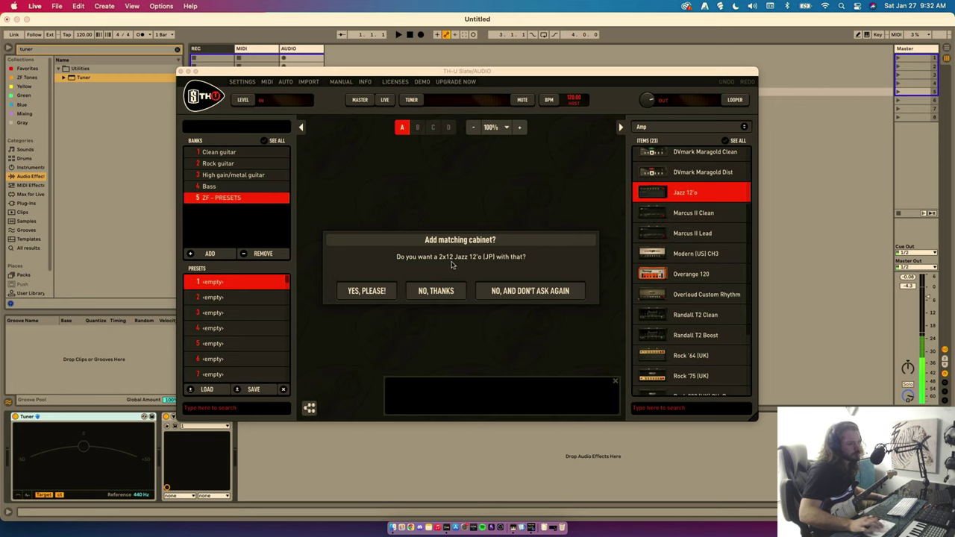
click(379, 292)
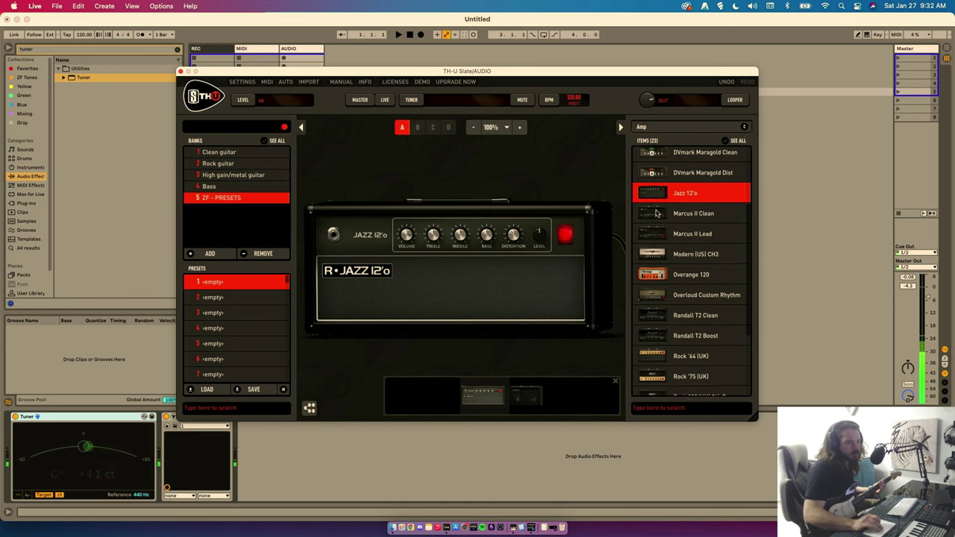
- Filter the items to Cabinet and place the 1x12 Bluelux (US) cabinet between the Jazz 12'o amp and its matching cabinet
scroll(656, 213, up, 5)
scroll(674, 211, down, 5)
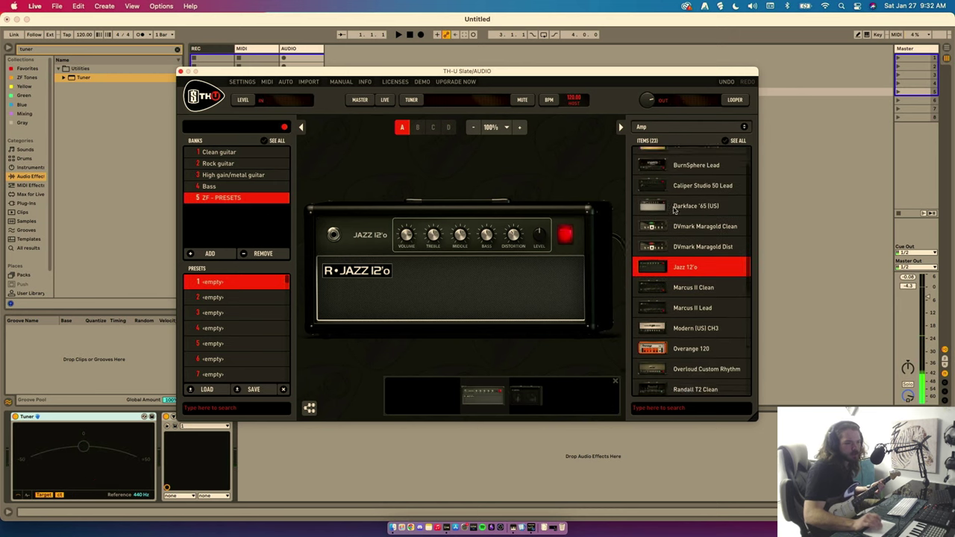
click(683, 128)
click(675, 148)
click(687, 180)
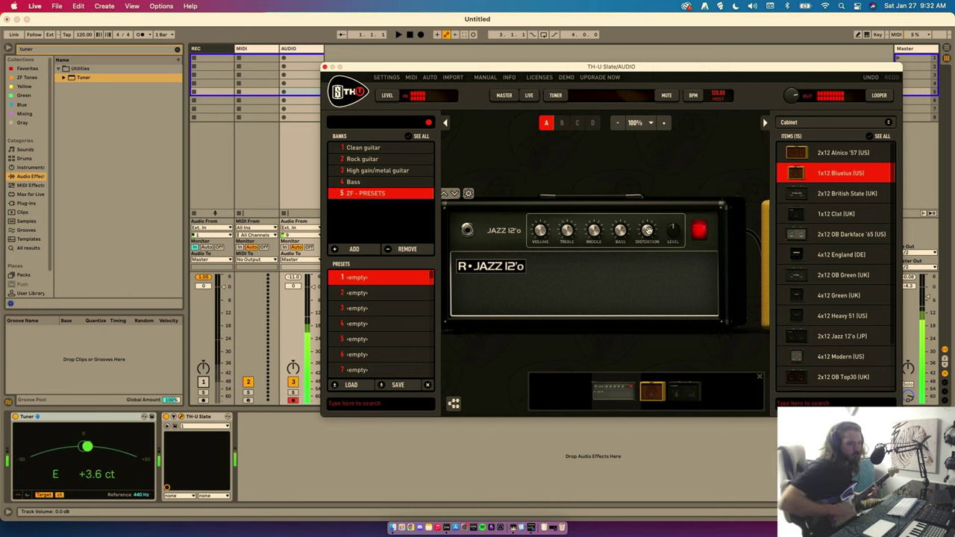
- Reactivate the REC track
click(203, 383)
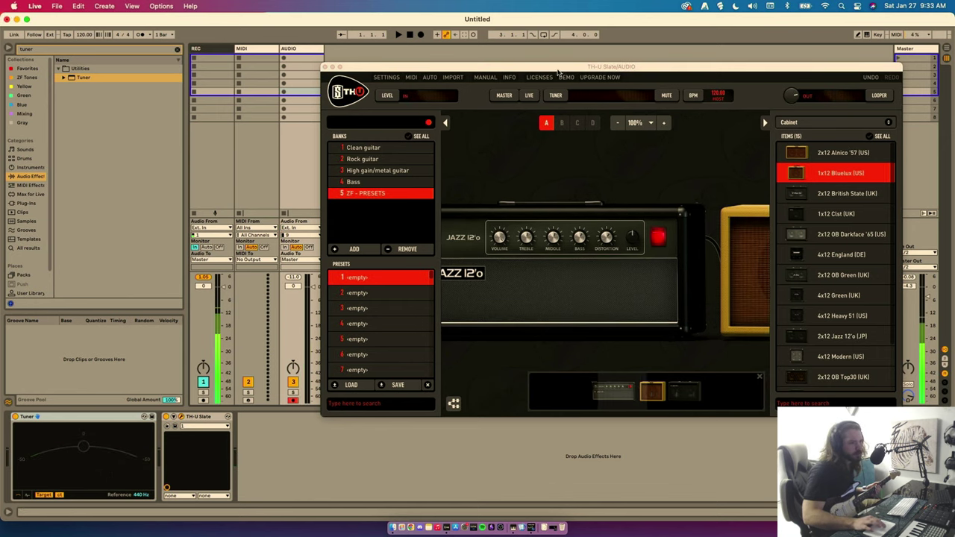
drag(563, 69, 521, 67)
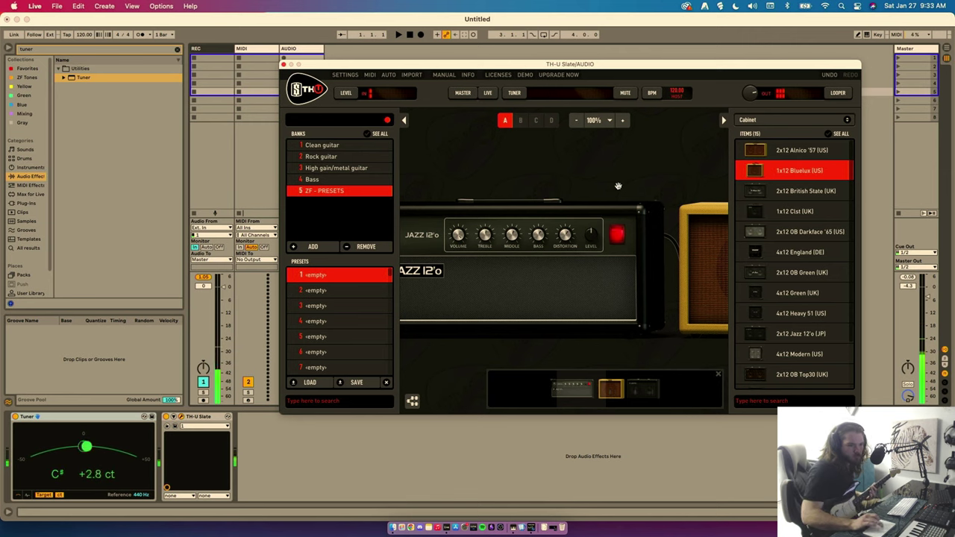
- Mute the Bluelux cabinet to hear the rig without it, and unmute it again
click(619, 185)
drag(595, 167, 569, 169)
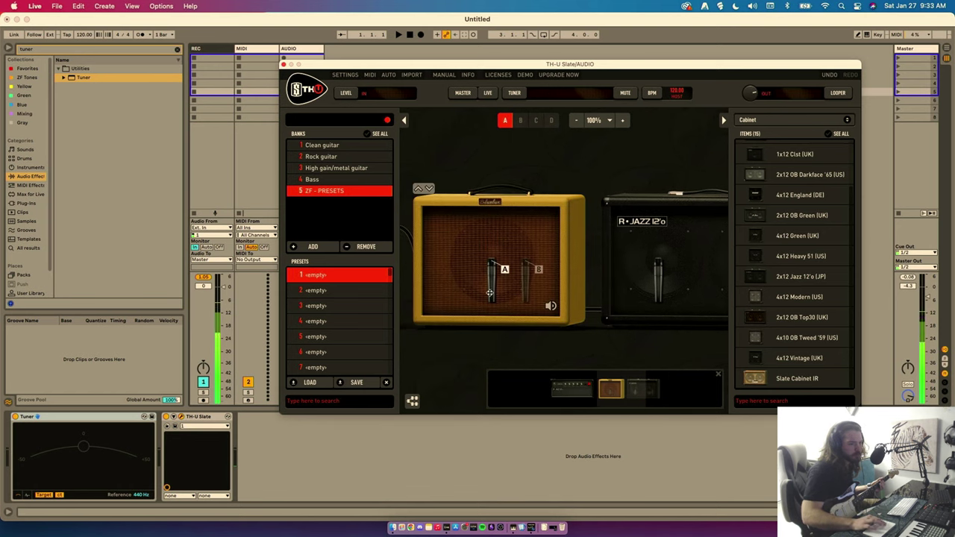
click(551, 306)
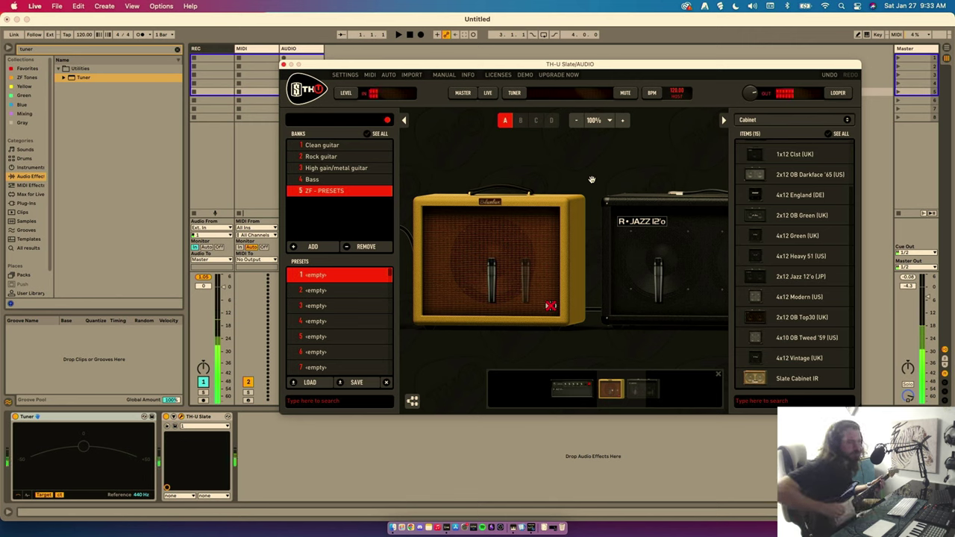
drag(591, 179, 583, 179)
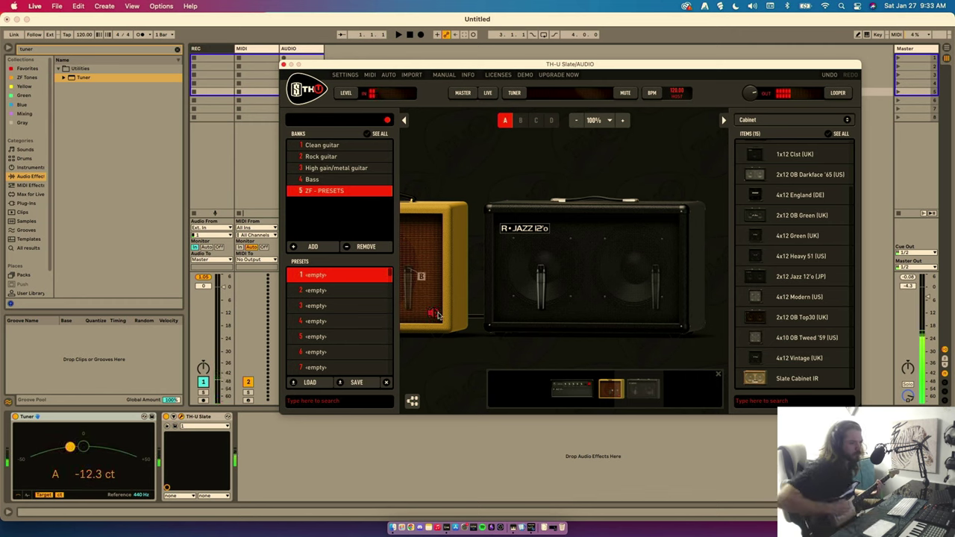
click(438, 315)
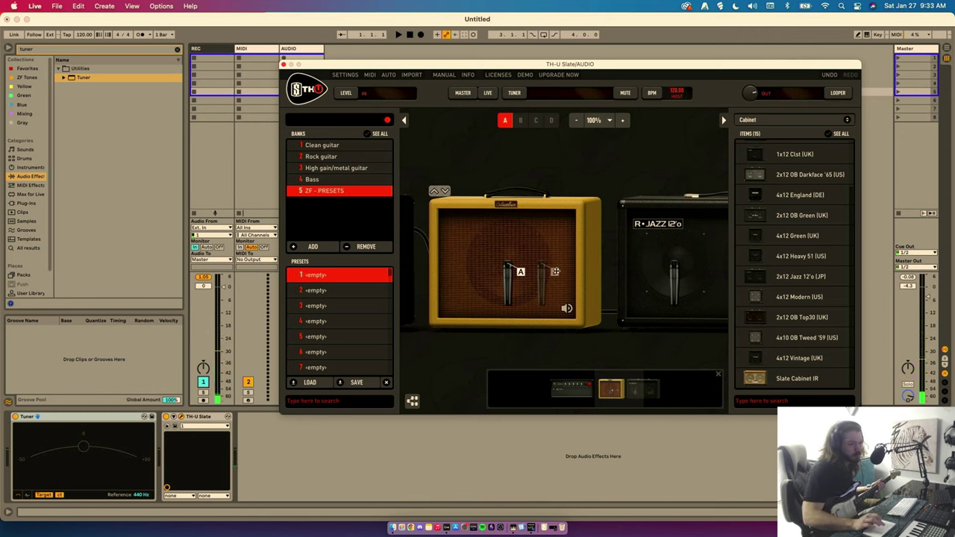
- Examine the microphone models available for microphone B on the Bluelux cabinet
click(555, 273)
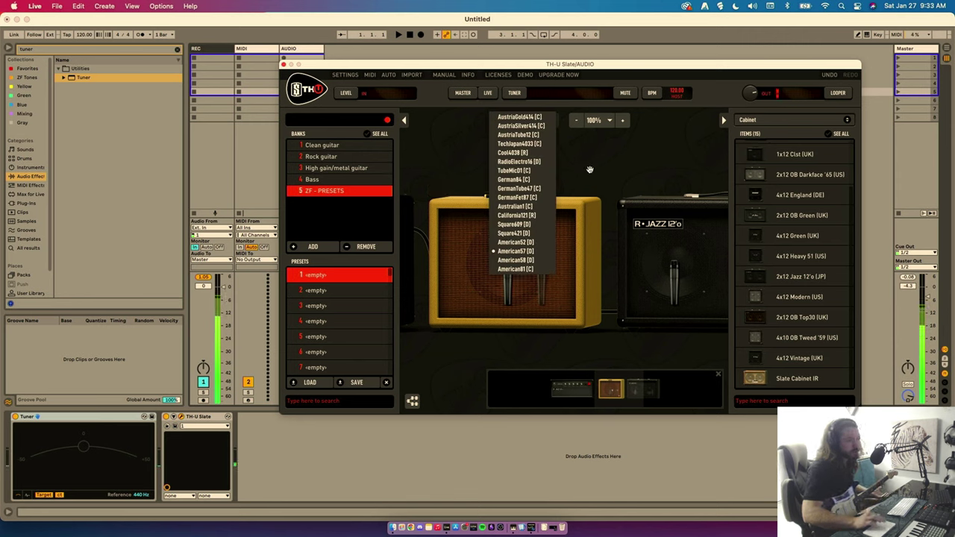
click(585, 169)
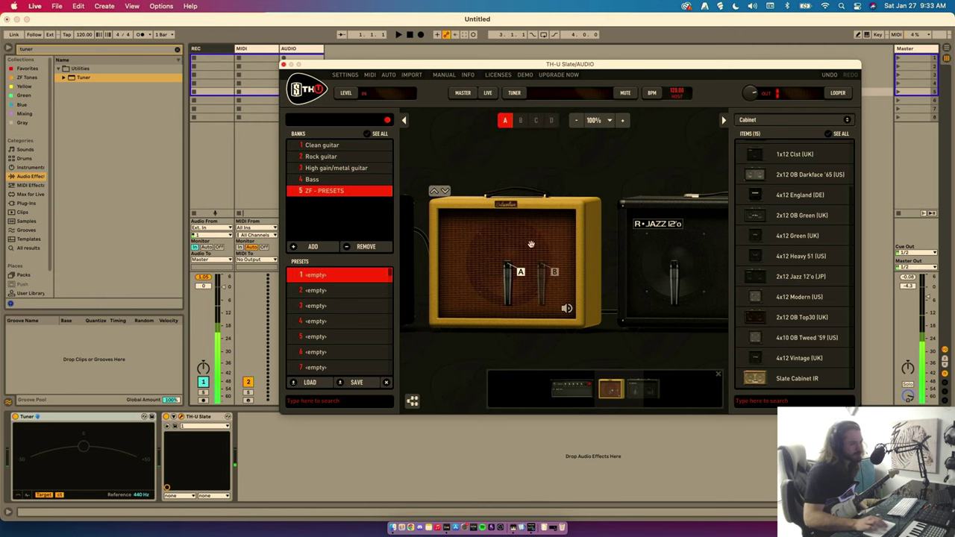
drag(553, 150, 512, 156)
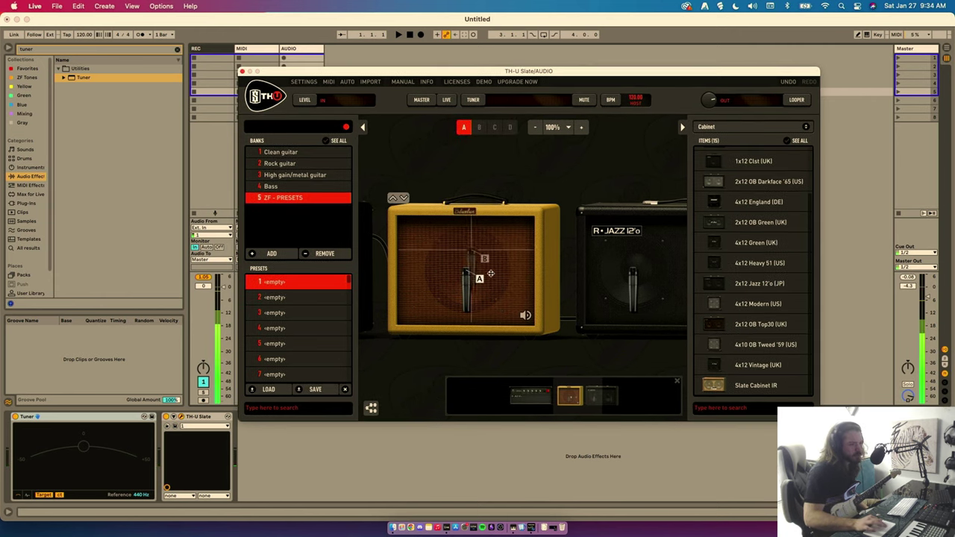
- Reposition both Bluelux cabinet microphones, placing A low near the speaker's centre and B on the speaker's left side
drag(501, 286, 472, 297)
click(505, 278)
click(505, 276)
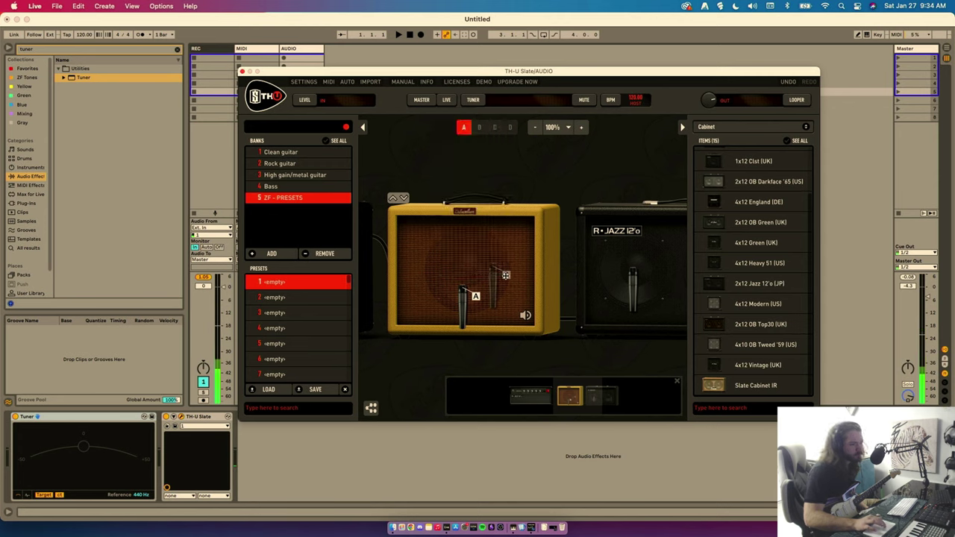
drag(506, 275, 457, 277)
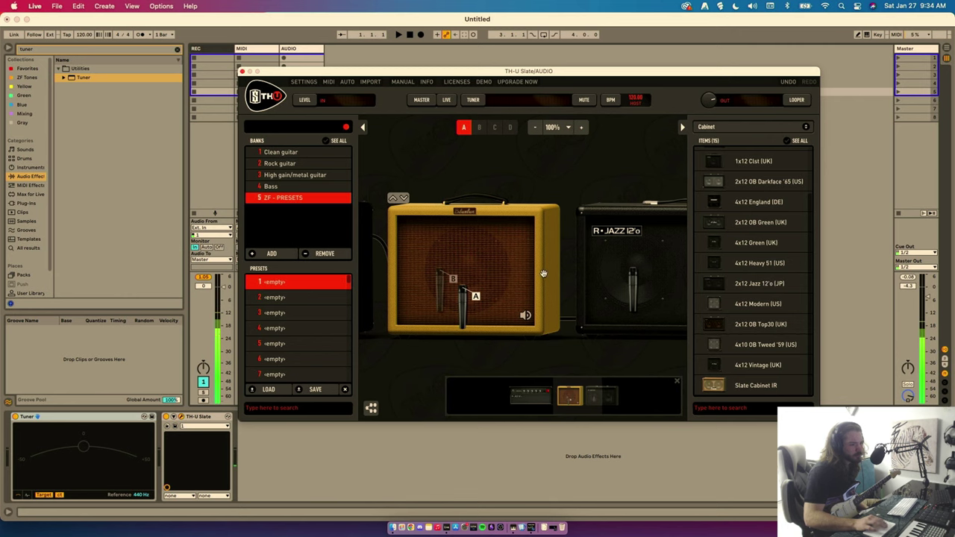
- Try microphone A farther right on the Bluelux cabinet, and move it back beside microphone B
click(598, 277)
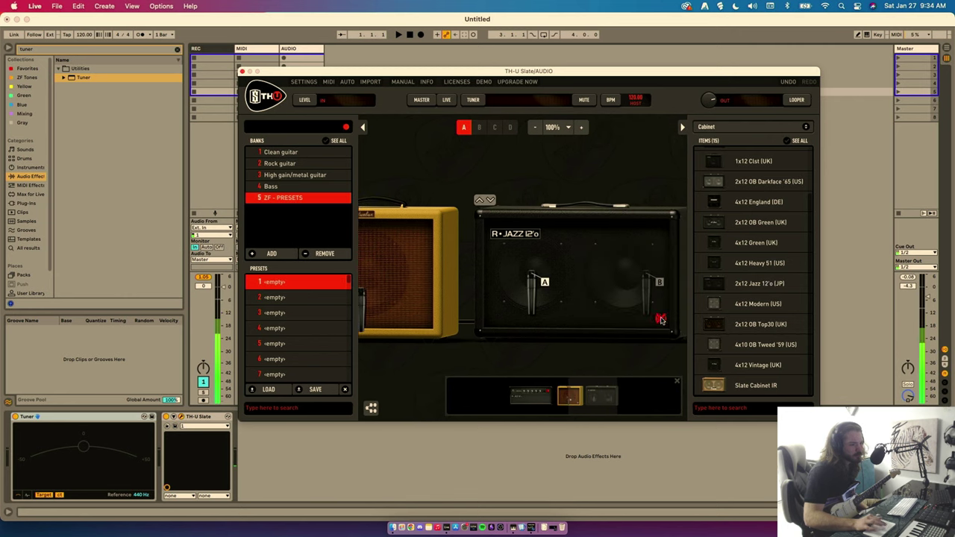
click(593, 257)
drag(472, 294, 511, 283)
click(501, 261)
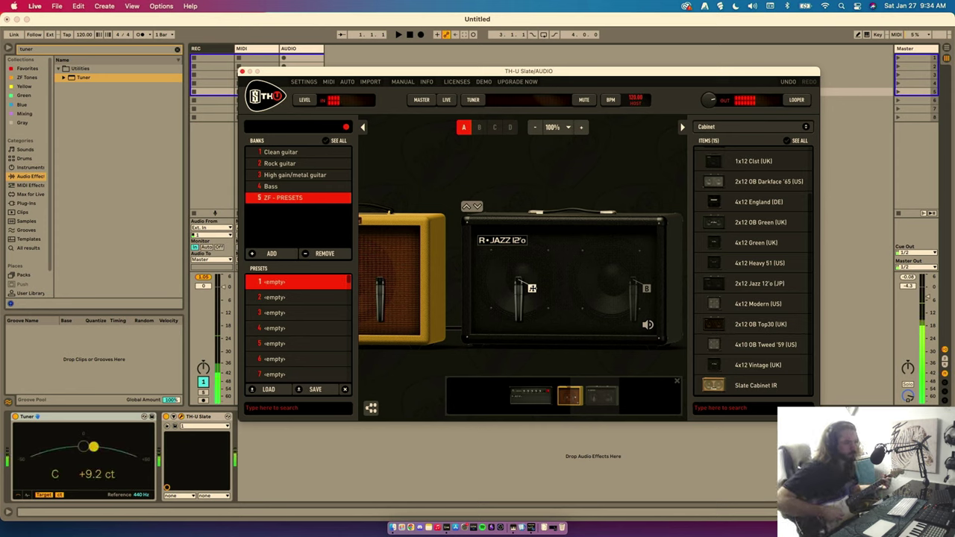
click(429, 288)
drag(475, 287, 446, 288)
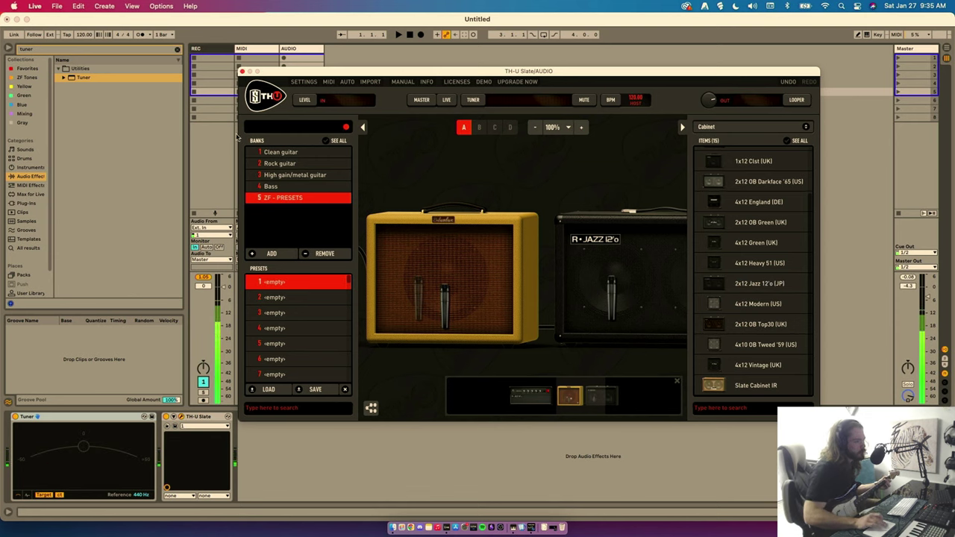
- With the REC track deactivated, shift the Jazz 12'o cabinet's microphone A off-centre, and mute and unmute that cabinet to compare
click(206, 383)
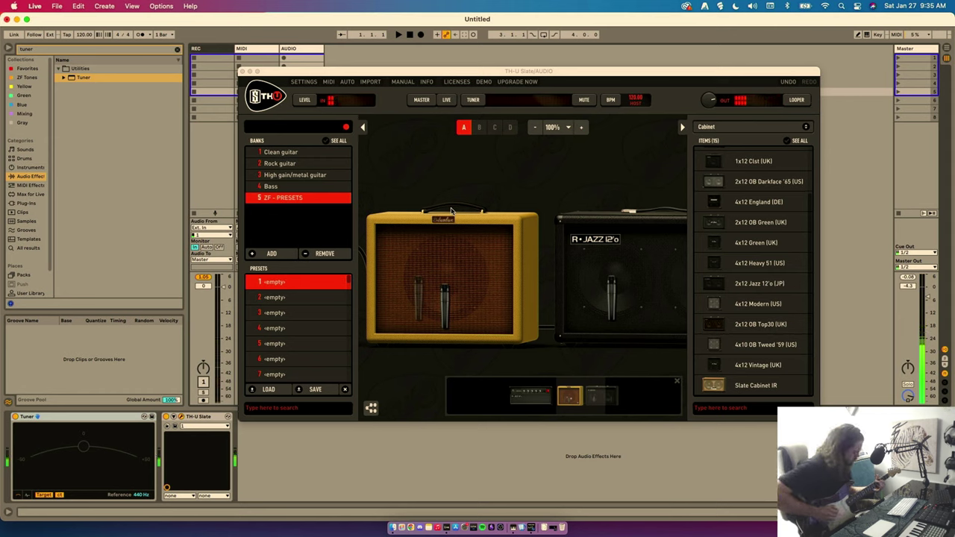
click(574, 291)
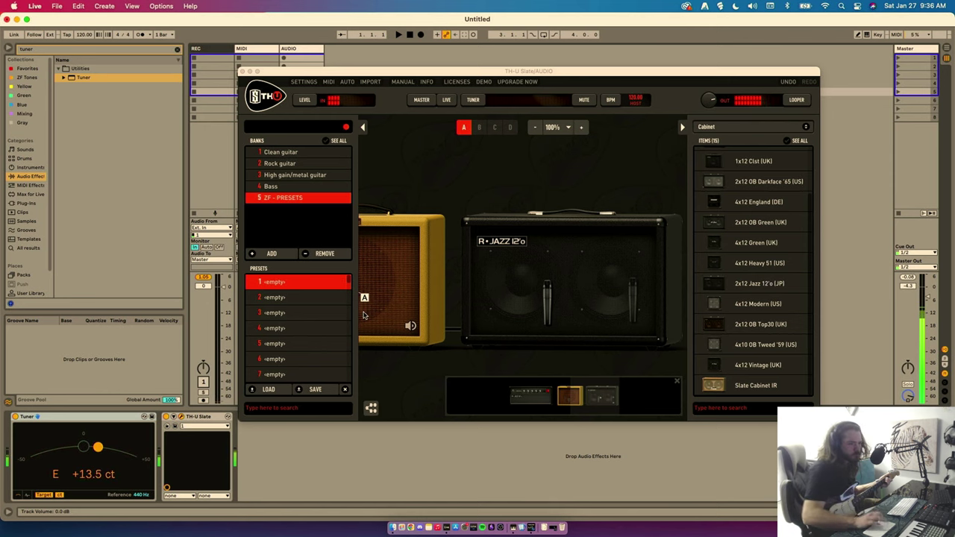
click(648, 326)
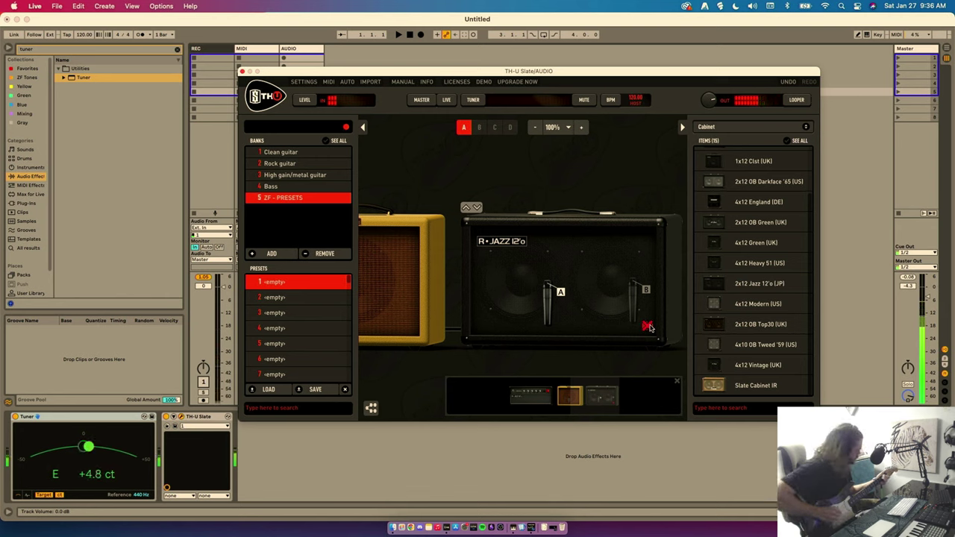
click(648, 327)
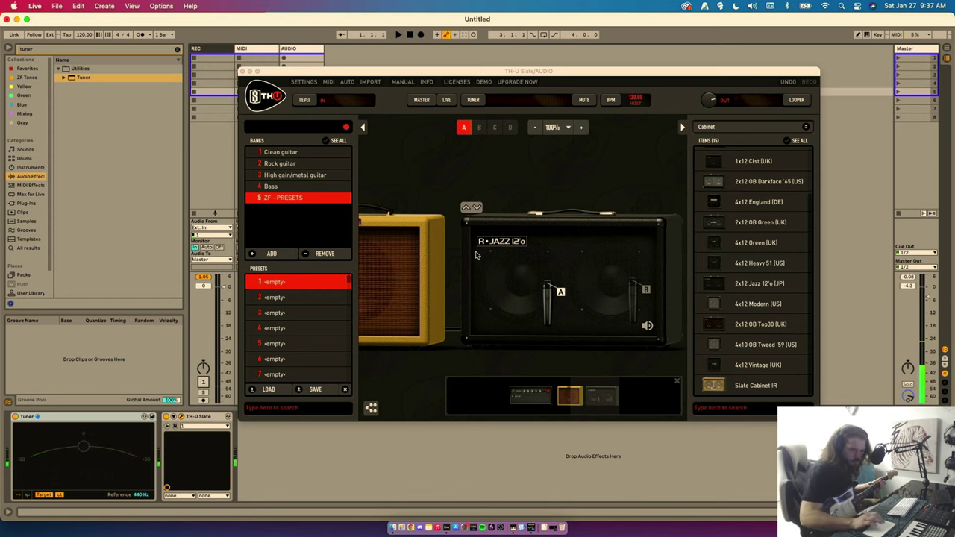
- Replace the Jazz 12'o cabinet with the 2x12 OB Top30 (UK) cabinet
drag(604, 171, 542, 172)
mouse_move(596, 239)
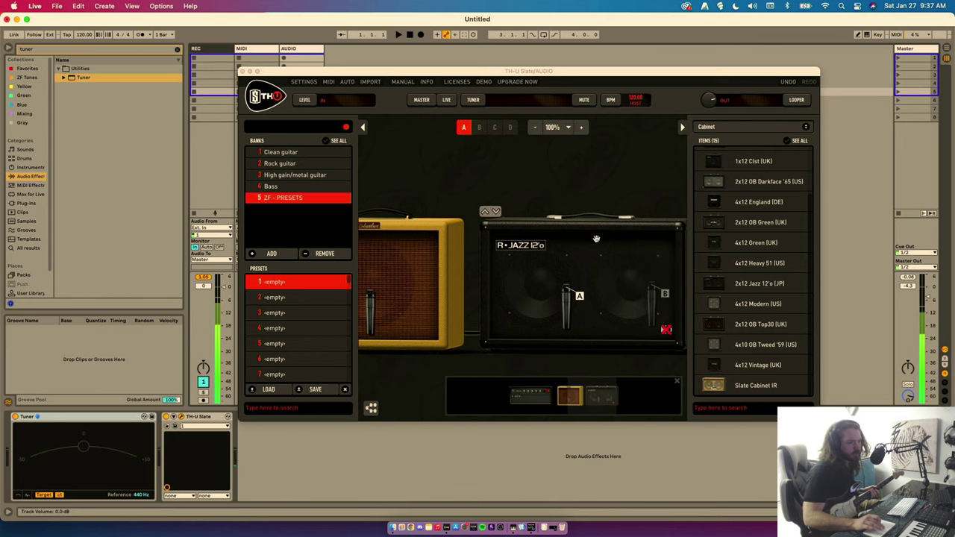
click(496, 212)
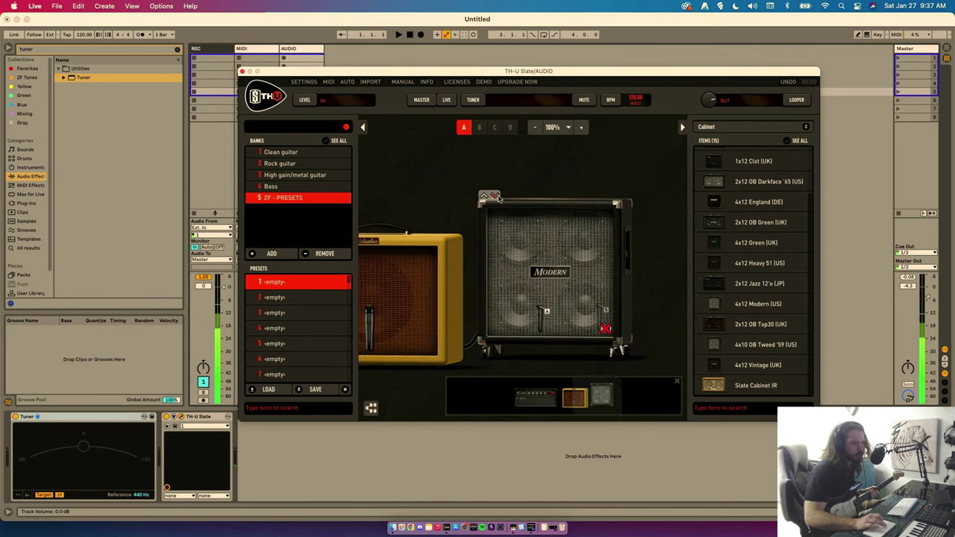
click(497, 197)
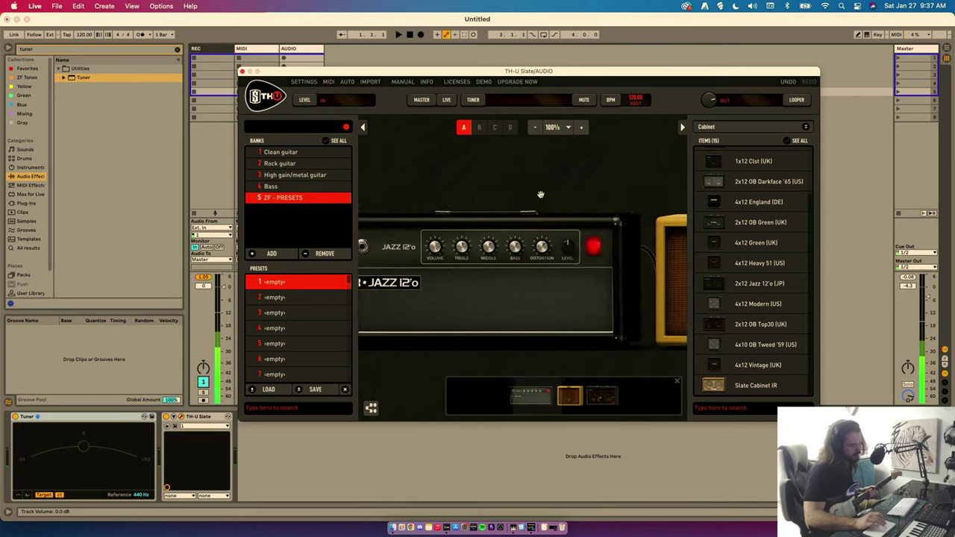
- Filter the items to Amp and place the Overange 120 between the Jazz 12'o amp and the Bluelux cabinet
click(732, 128)
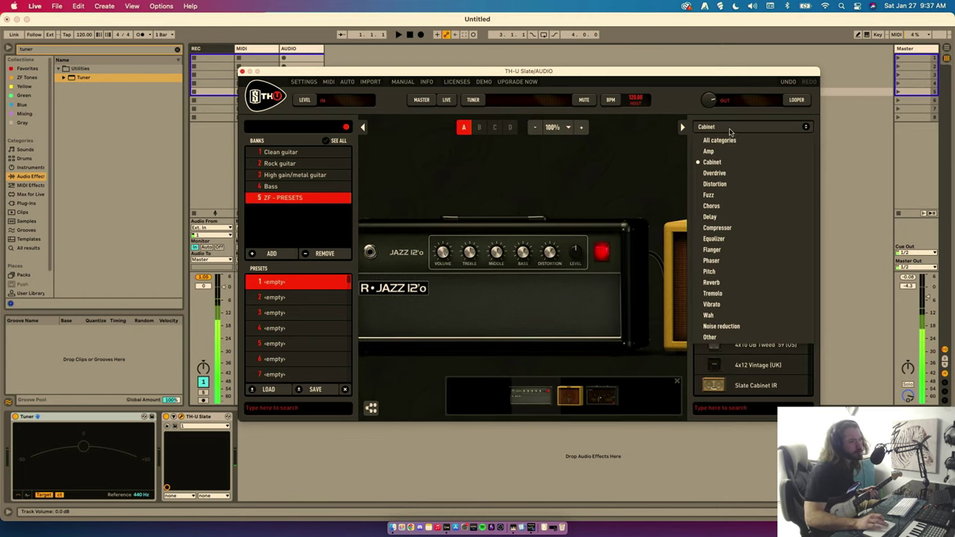
click(754, 151)
scroll(752, 215, up, 3)
scroll(747, 247, down, 5)
scroll(746, 280, down, 1)
drag(761, 291, 586, 296)
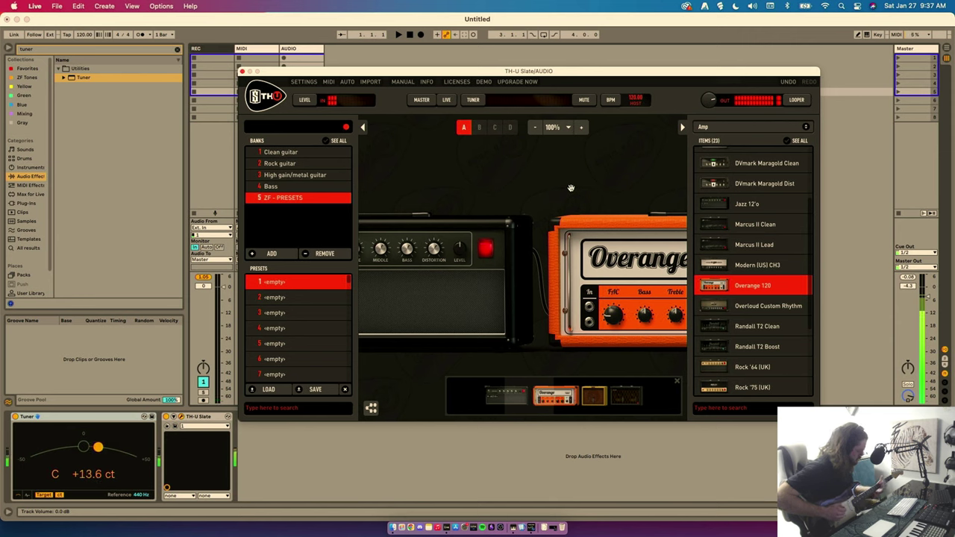
- Remove the Overange 120 amp from the signal chain
scroll(571, 188, down, 2)
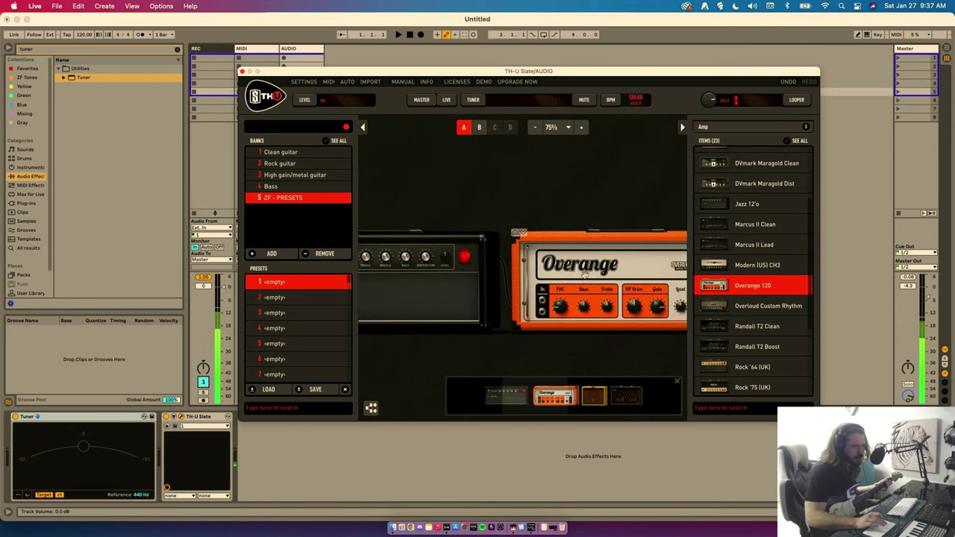
click(571, 234)
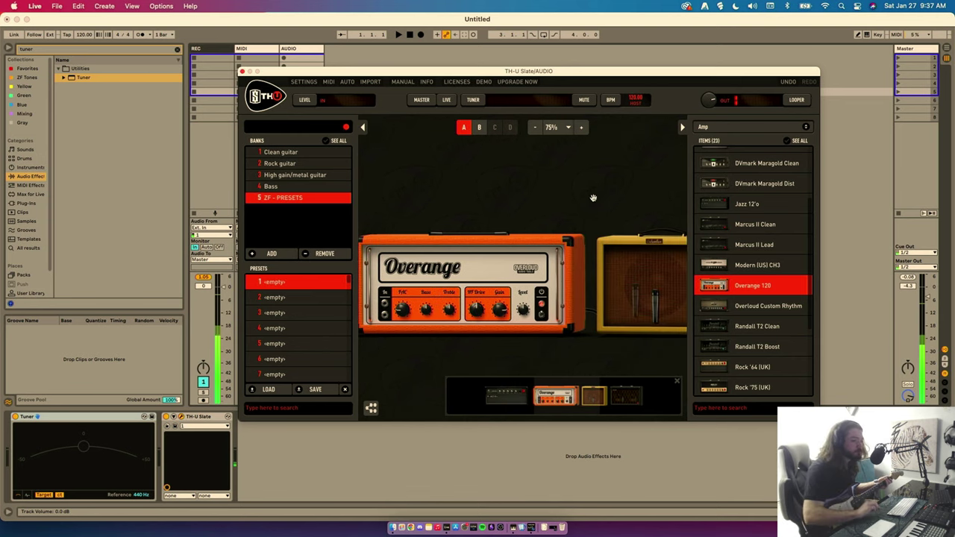
click(489, 235)
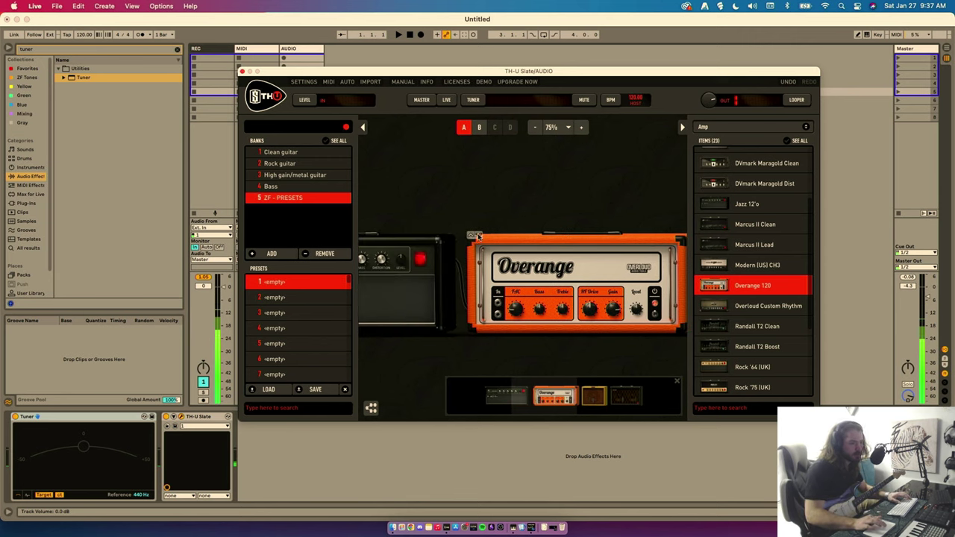
drag(493, 241, 572, 199)
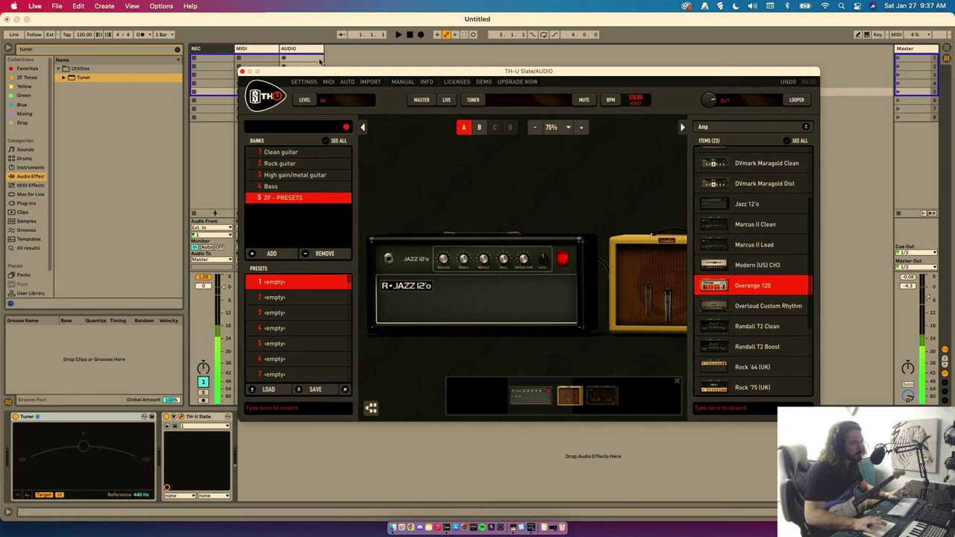
- Save the current rig as preset CLEAN 1 in the first slot of the ZF - PRESETS bank
click(299, 390)
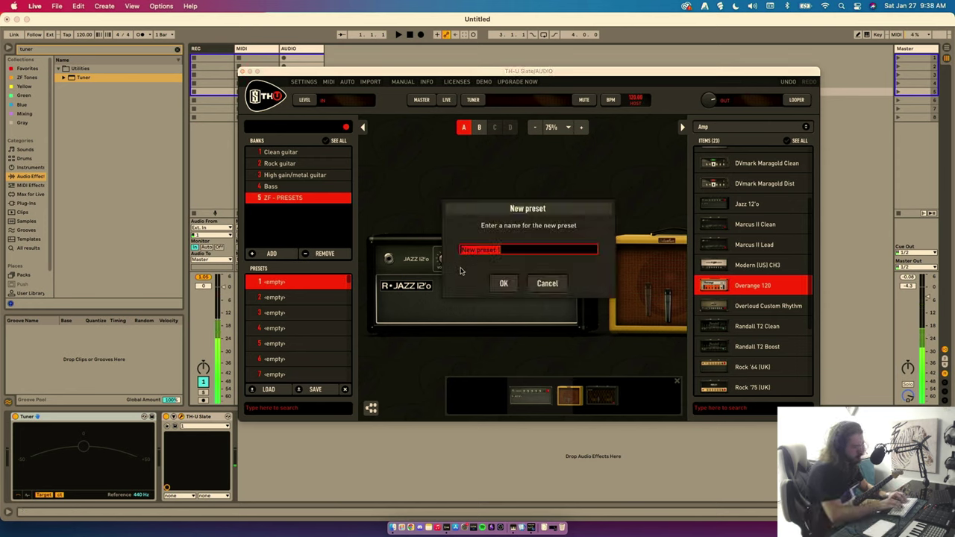
text(Cl)
key(Return)
- Group the TH-U Slate device into an Audio Effect Rack and rename its chain CLEAN
click(212, 418)
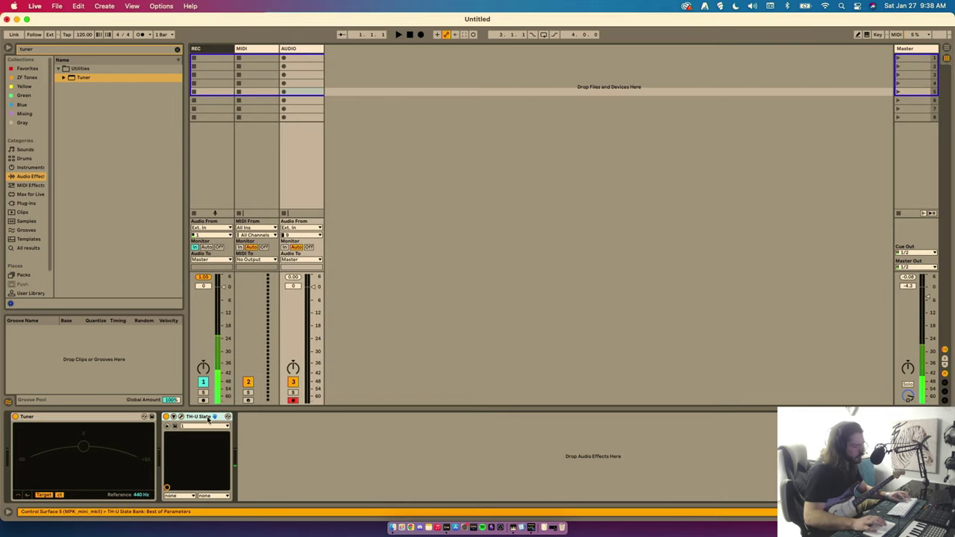
key(super+g)
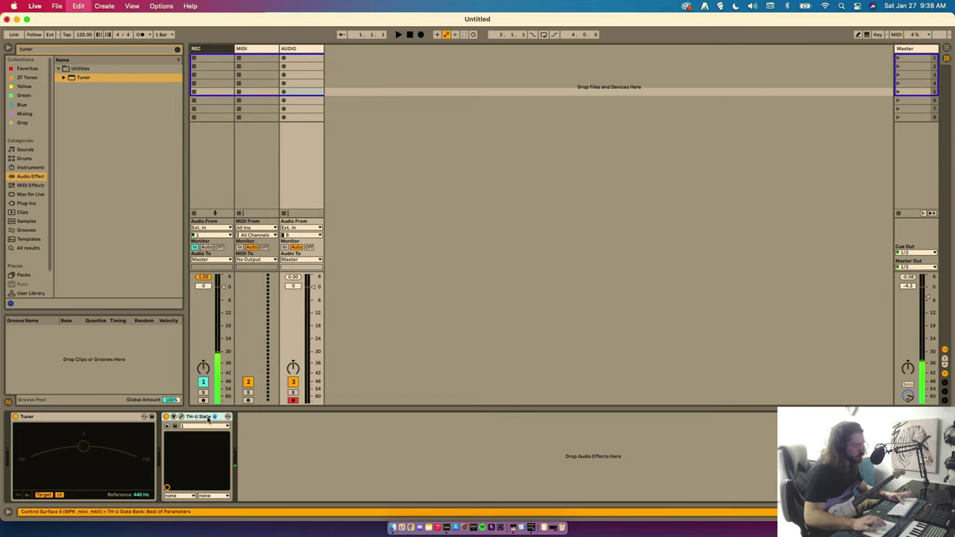
click(167, 445)
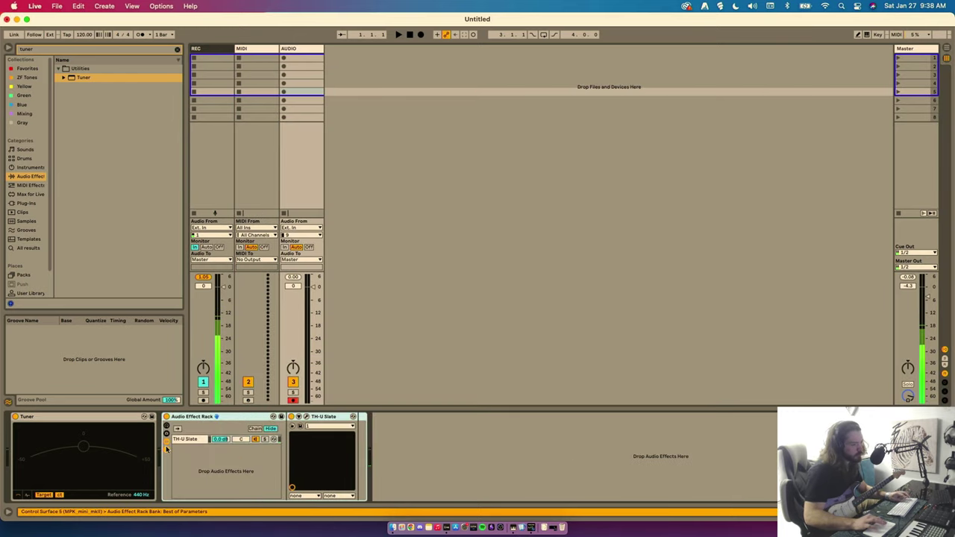
click(191, 442)
key(super+r)
text(CLE)
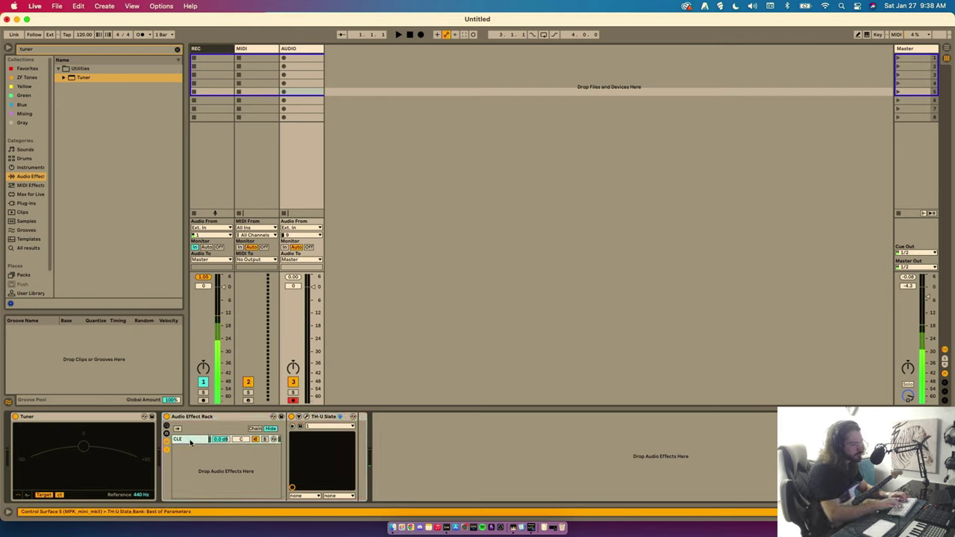
click(205, 466)
key(super+t)
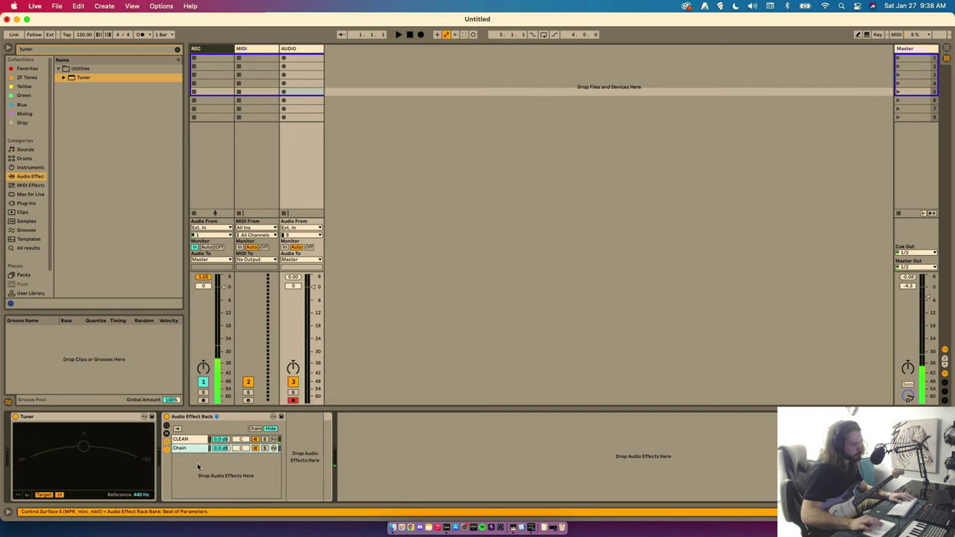
key(Delete)
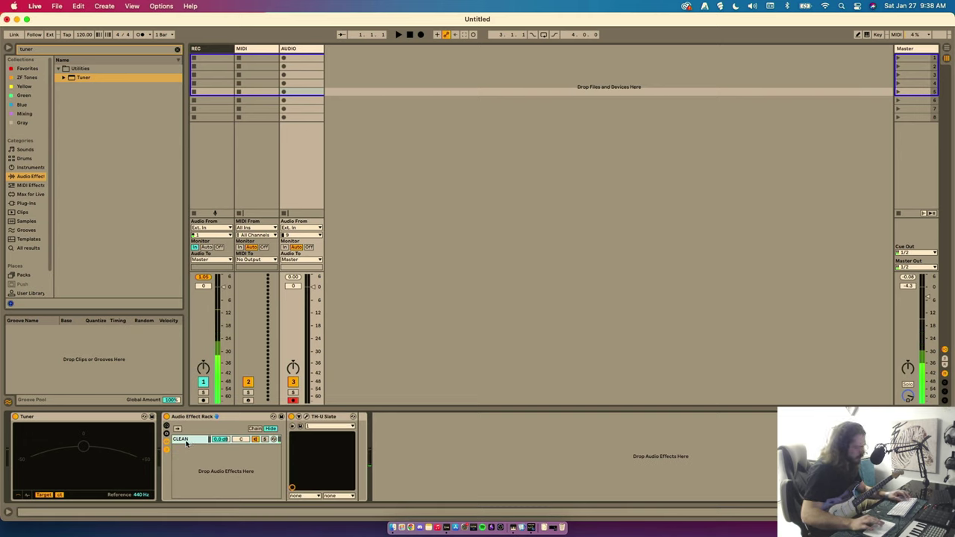
- Duplicate the CLEAN chain in the rack and rename the copy OTHER
key(super+d)
key(super+r)
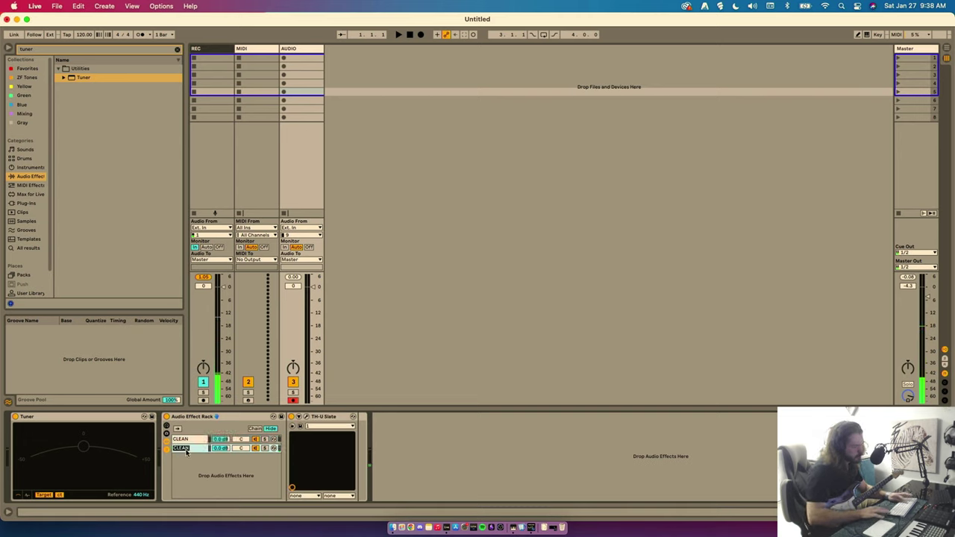
key(Right)
key(BackSpace)
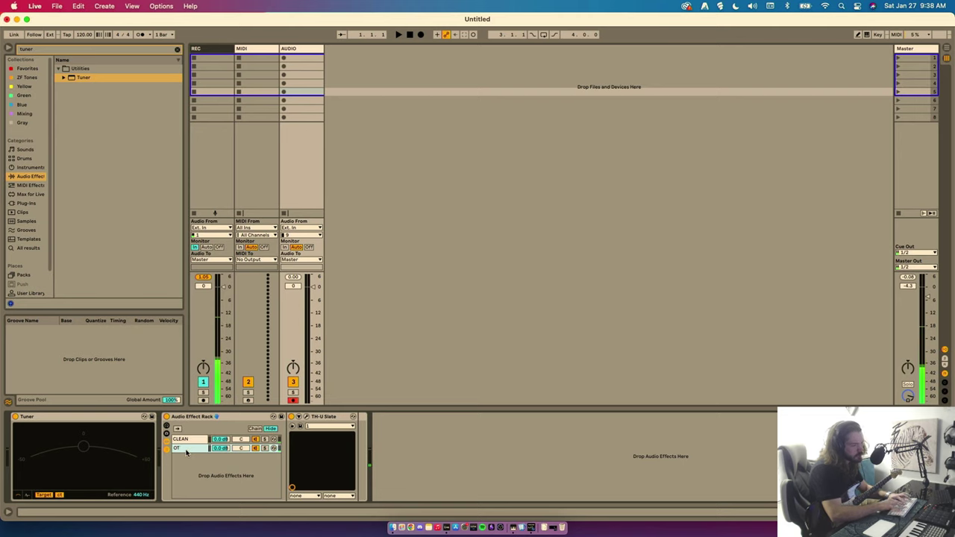
- In the OTHER chain's TH-U Slate, add the Overange 120 before the Bluelux cabinet and remove the Jazz 12'o amp
click(189, 441)
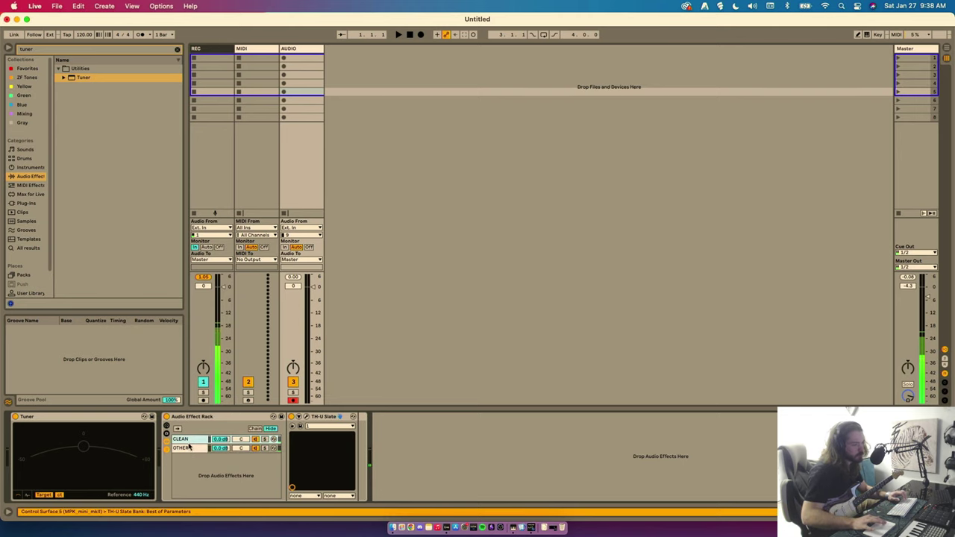
click(300, 426)
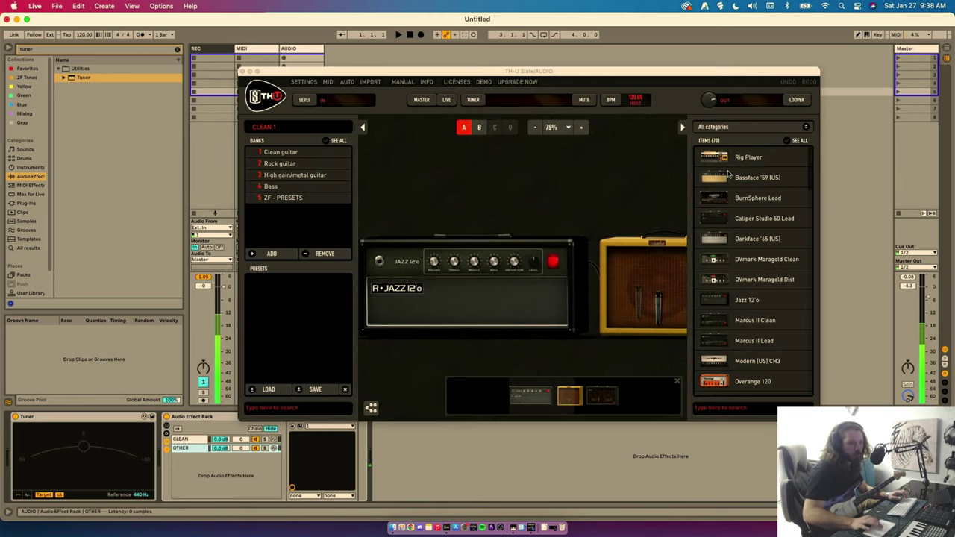
drag(767, 382, 589, 298)
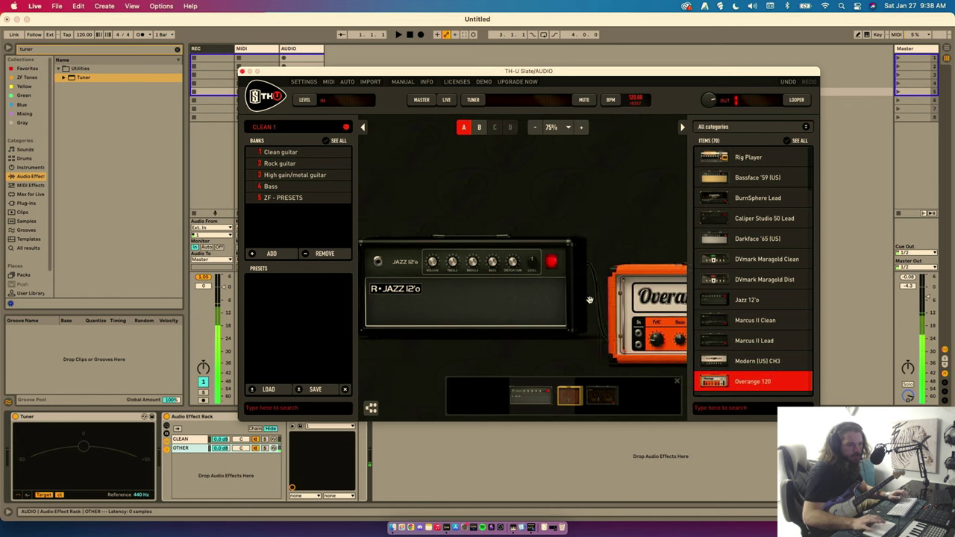
right_click(487, 246)
click(500, 324)
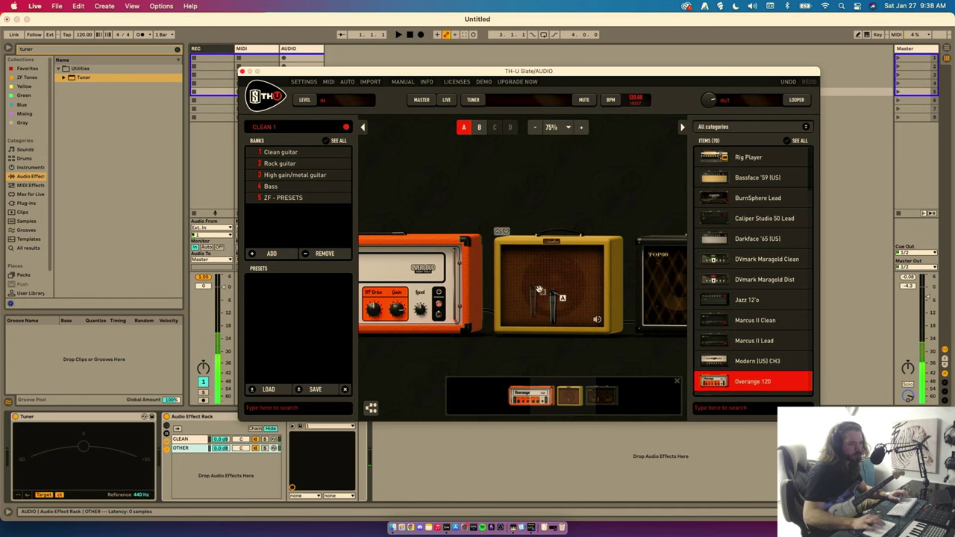
right_click(541, 257)
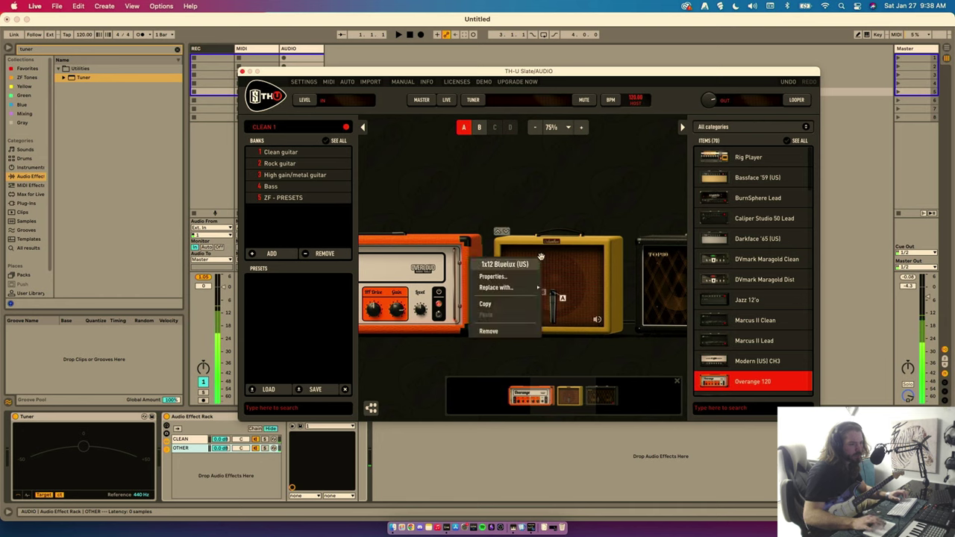
click(528, 266)
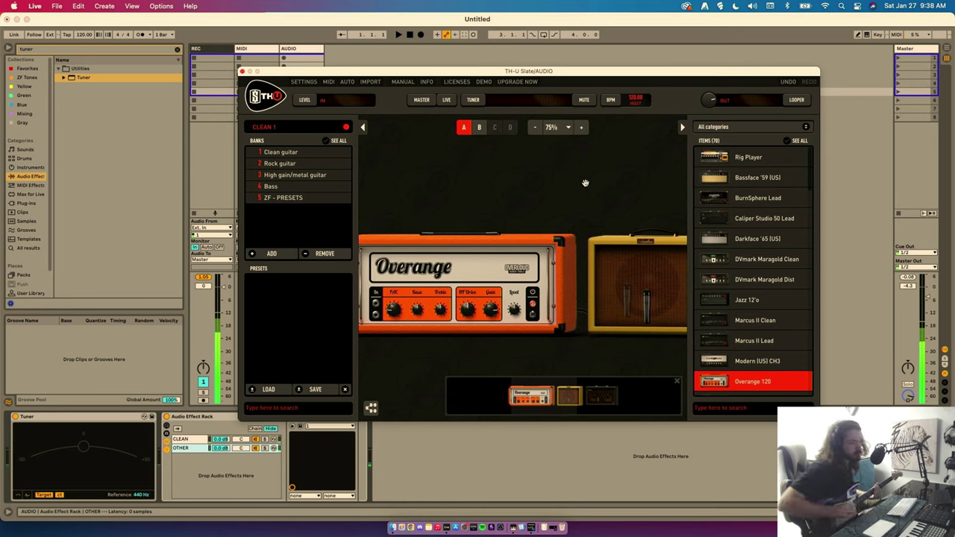
- Silence the REC track while auditioning the Overange rig, and select the OTHER chain in the rack
click(202, 383)
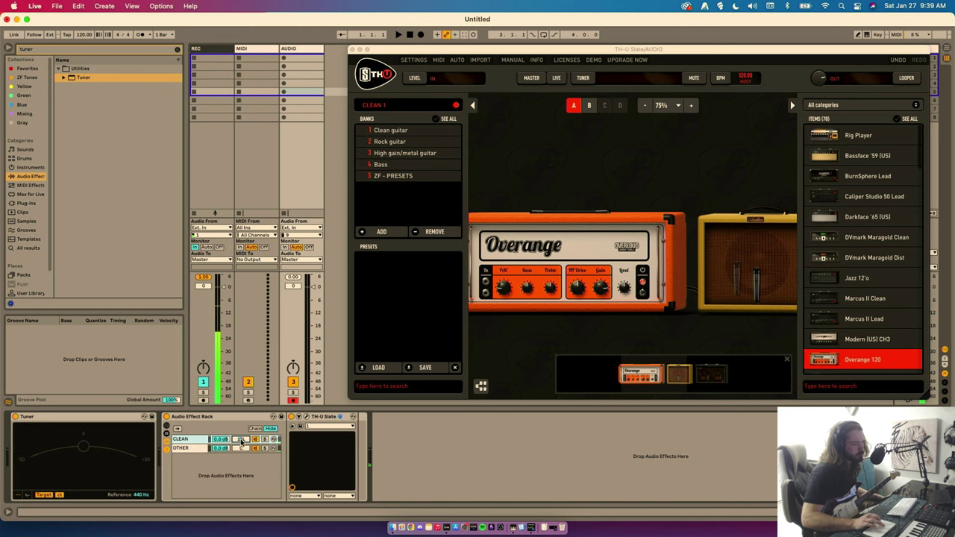
click(186, 448)
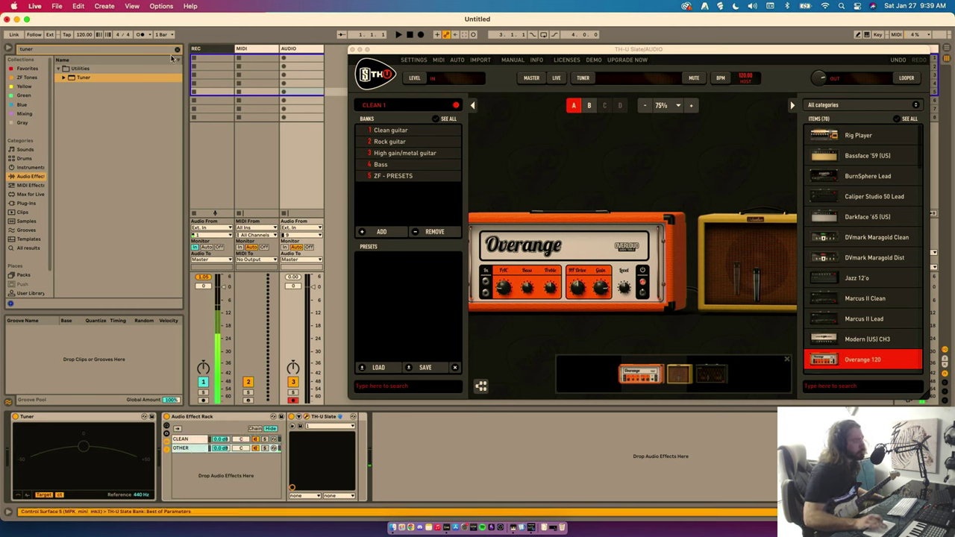
- Clear the browser search and add the favourite Wider effect after TH-U Slate in the rack's OTHER chain
click(177, 49)
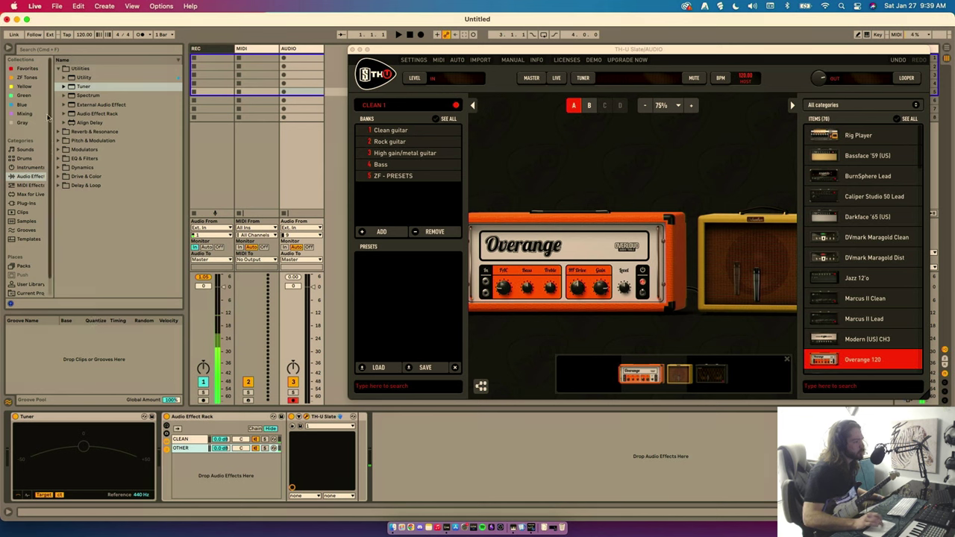
click(26, 69)
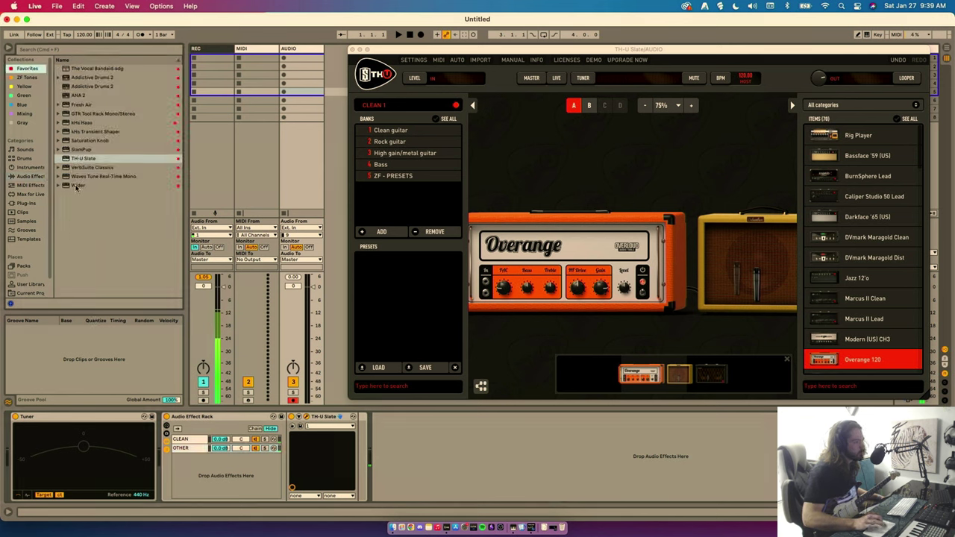
click(75, 186)
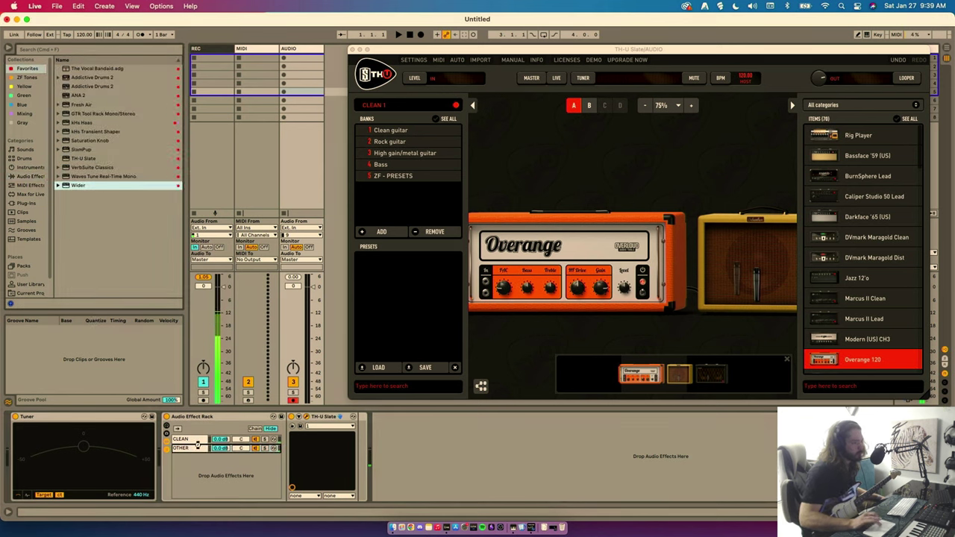
drag(198, 445, 198, 446)
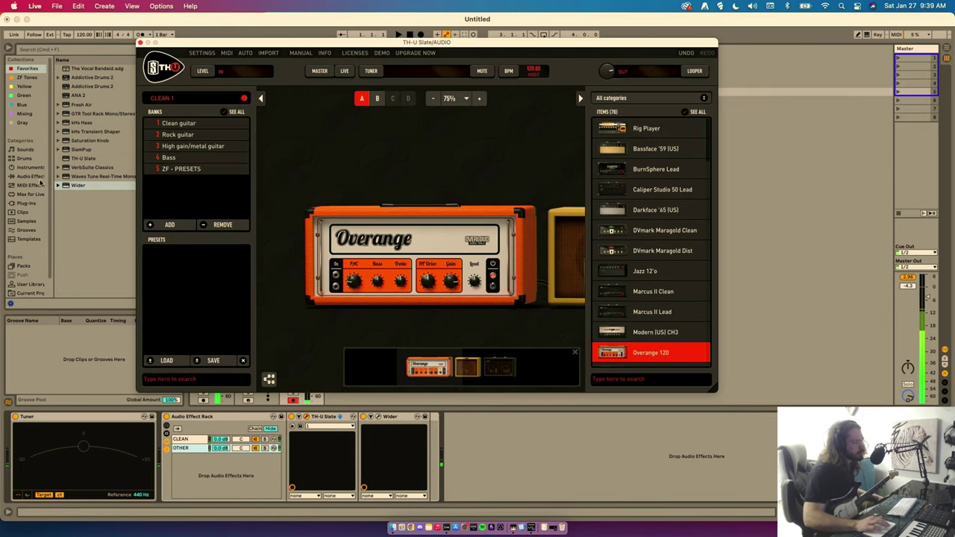
- Add the Delay audio effect before TH-U Slate in the OTHER chain
click(35, 176)
click(58, 69)
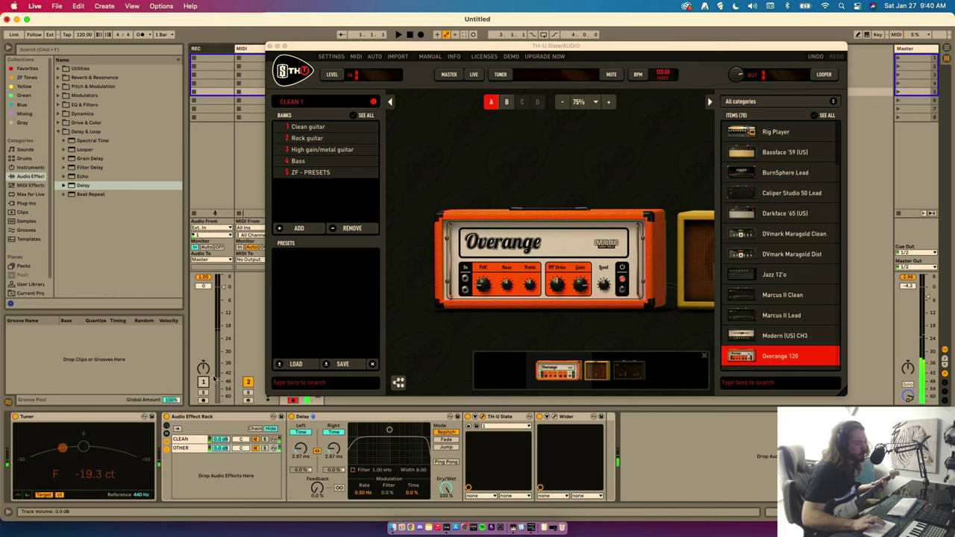
- Insert the distort+ pedal from the Distortion category before the Overange 120 and adjust its Tone
drag(484, 47, 320, 47)
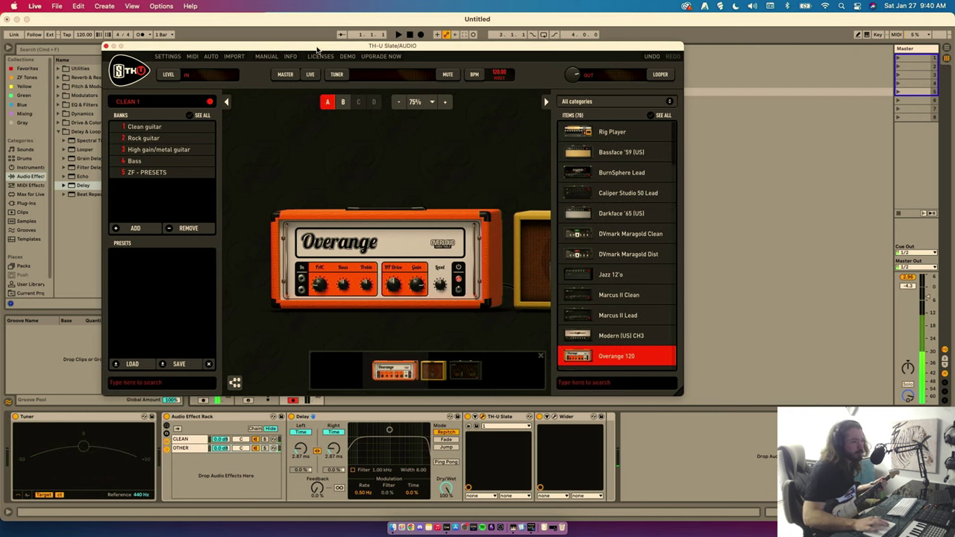
scroll(338, 206, right, 5)
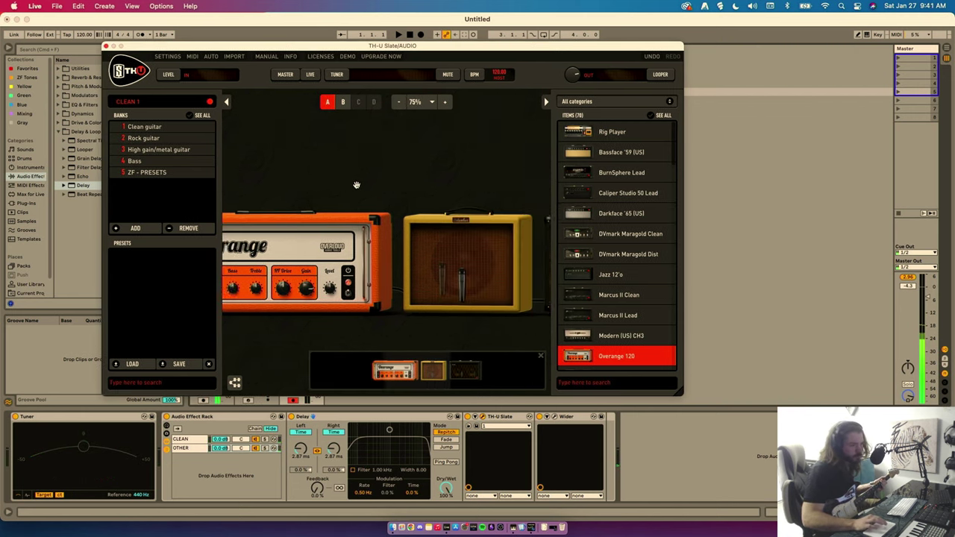
scroll(466, 166, left, 5)
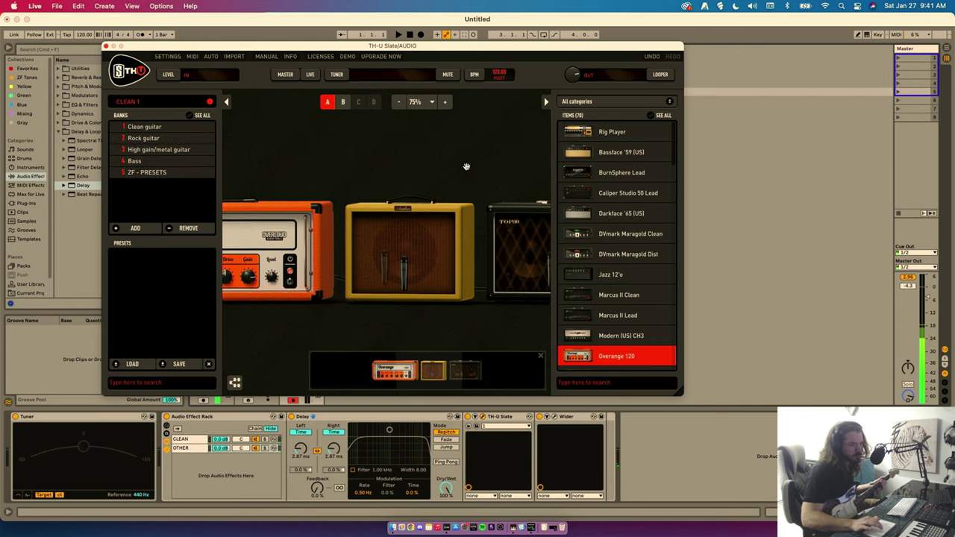
click(616, 101)
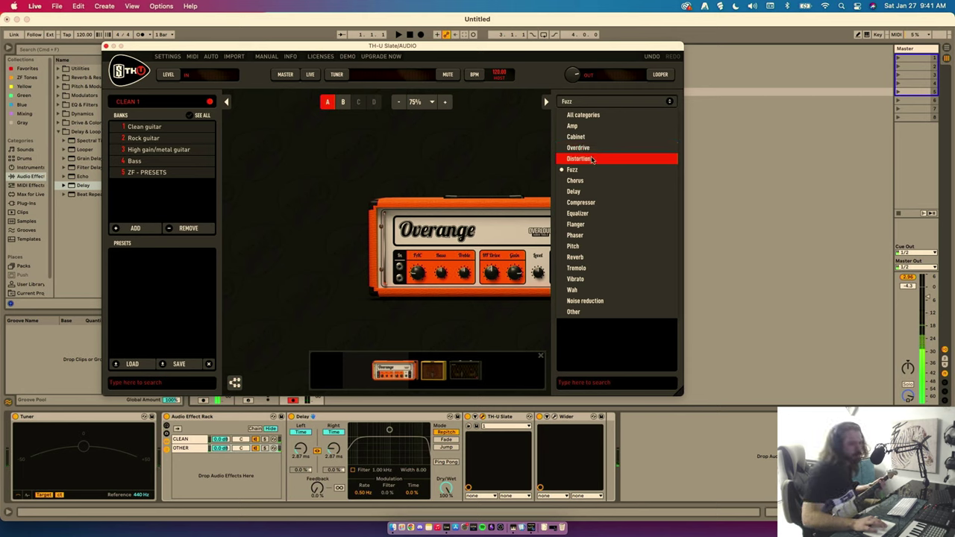
click(593, 159)
drag(609, 132, 324, 271)
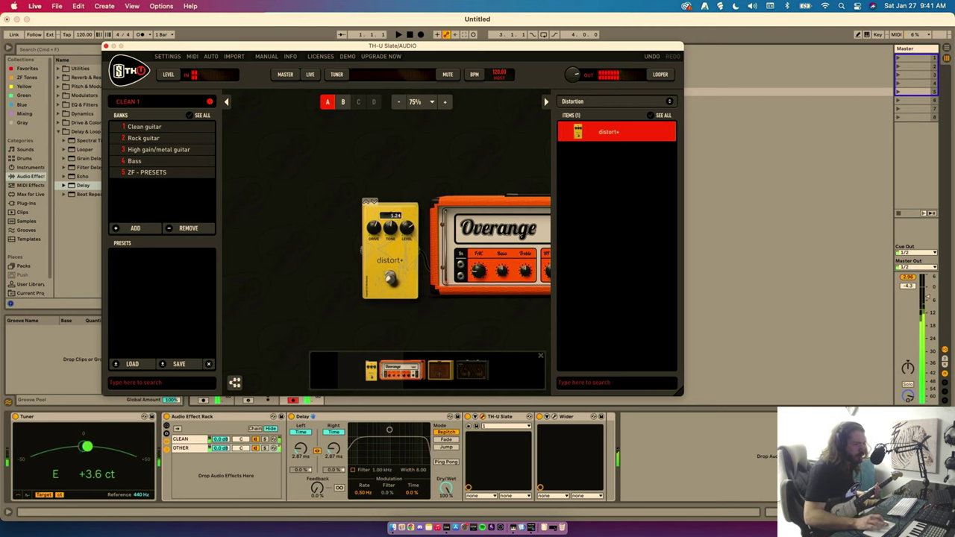
click(391, 230)
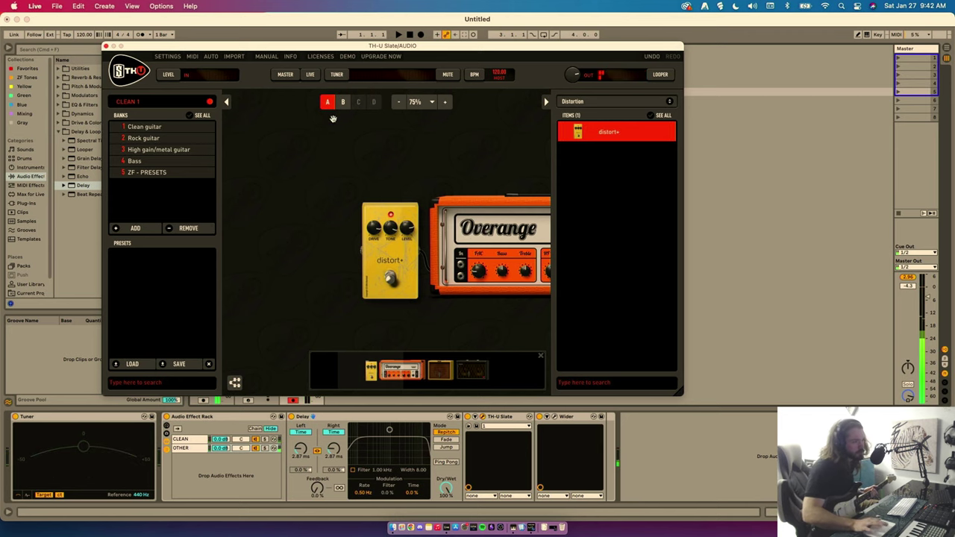
- In the OTHER chain's TH-U Slate, move the Bluelux cabinet's microphone A toward the speaker's right edge
click(106, 47)
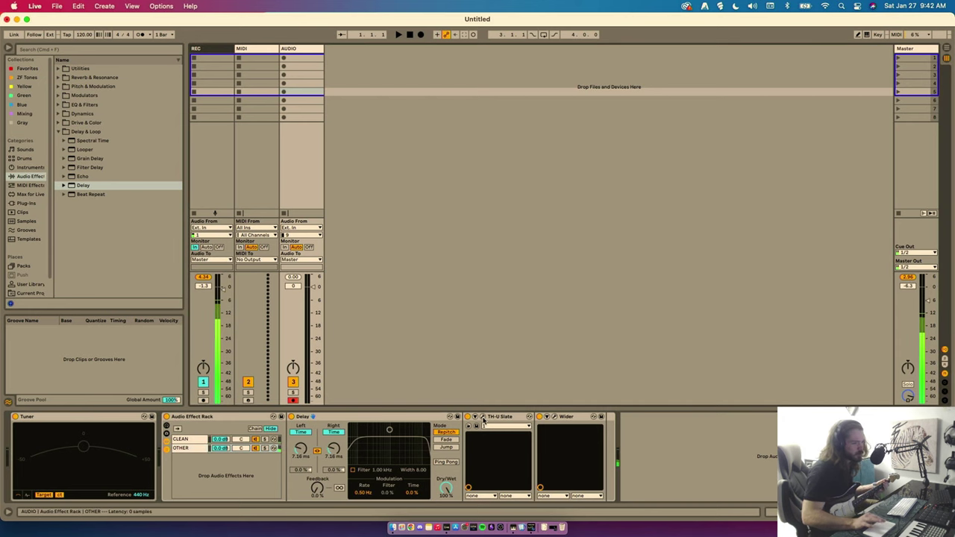
key(super+alt+p)
scroll(396, 144, right, 4)
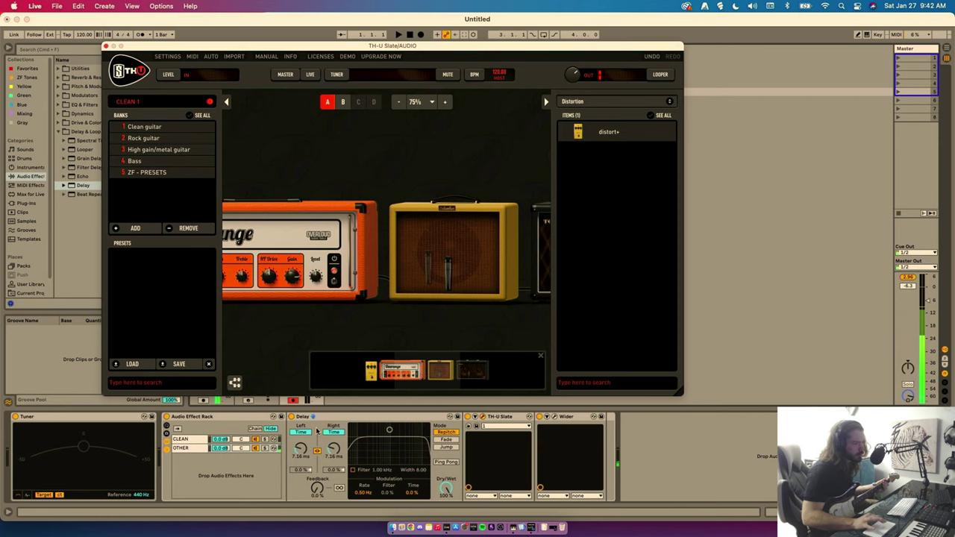
click(200, 441)
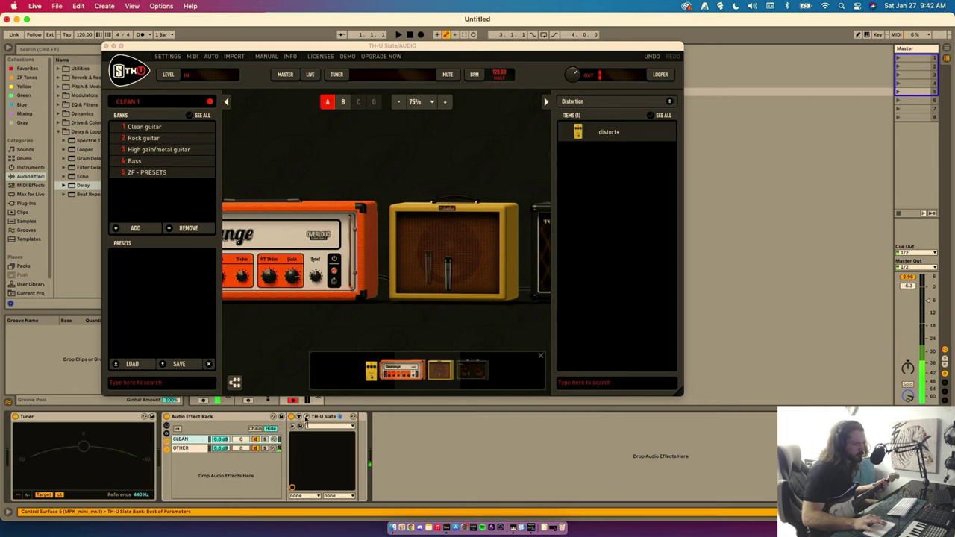
click(305, 421)
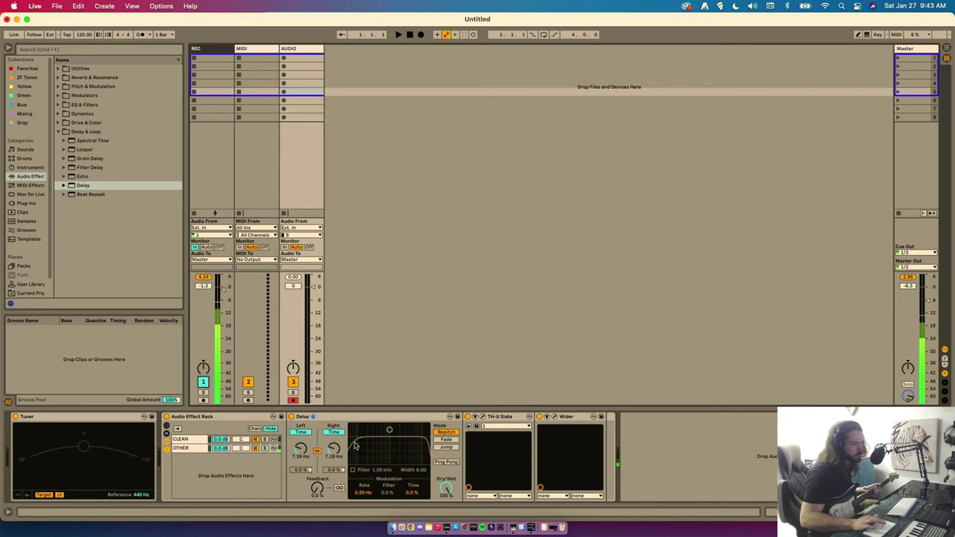
click(483, 419)
drag(458, 267, 483, 257)
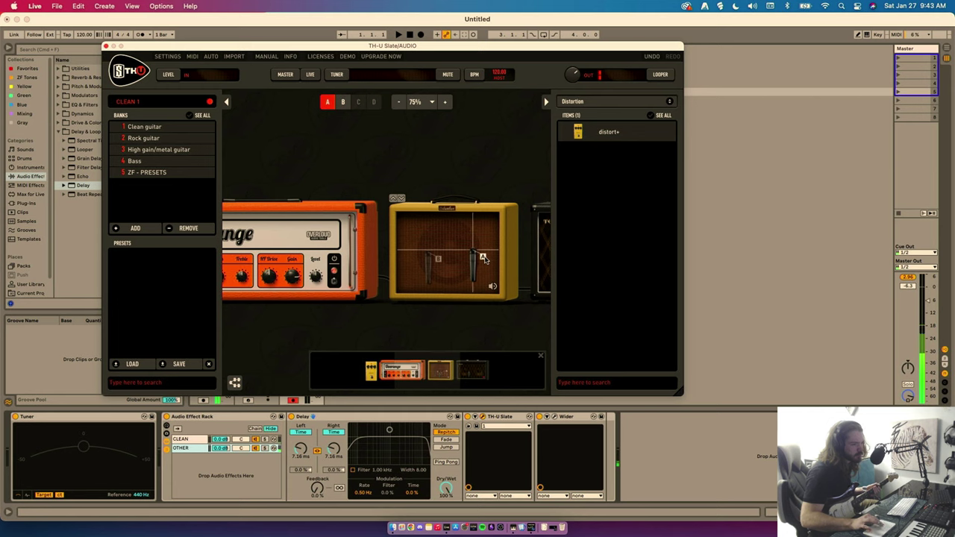
click(458, 174)
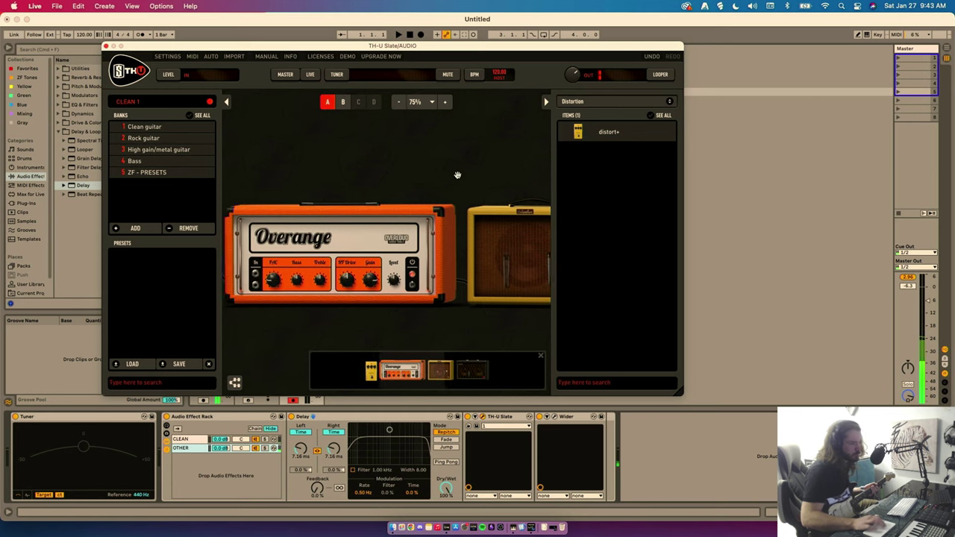
mouse_move(458, 267)
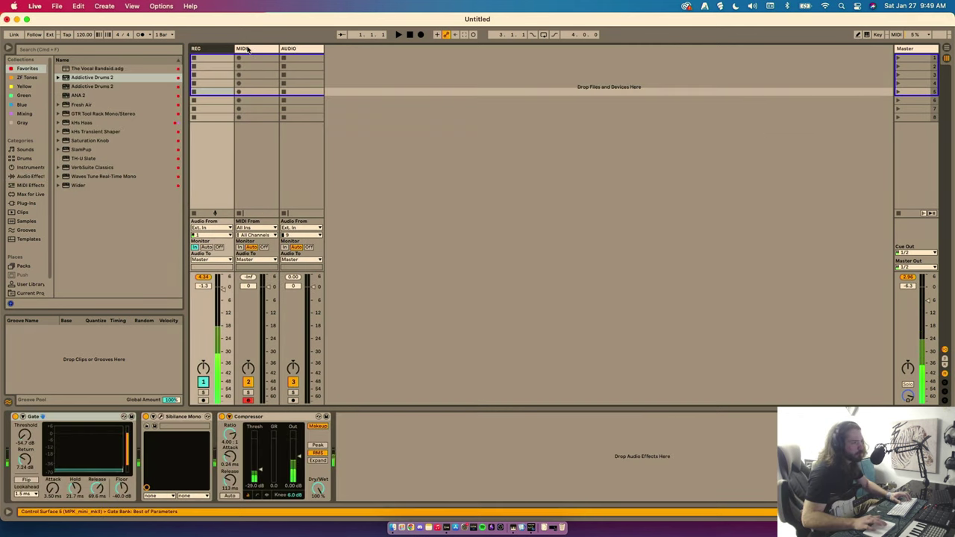
- Try Addictive Drums 2 on the MIDI track and open its preset browser
click(248, 50)
drag(393, 64, 385, 78)
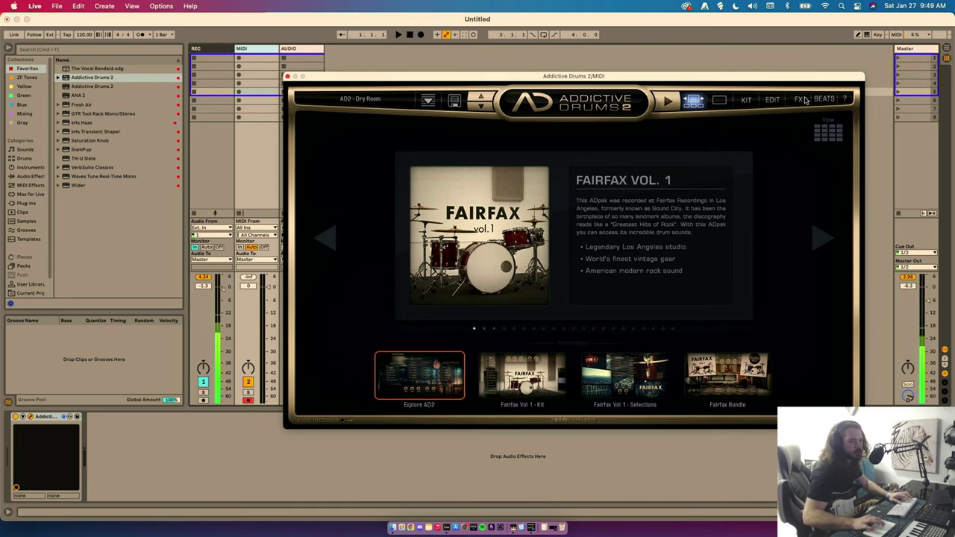
click(426, 102)
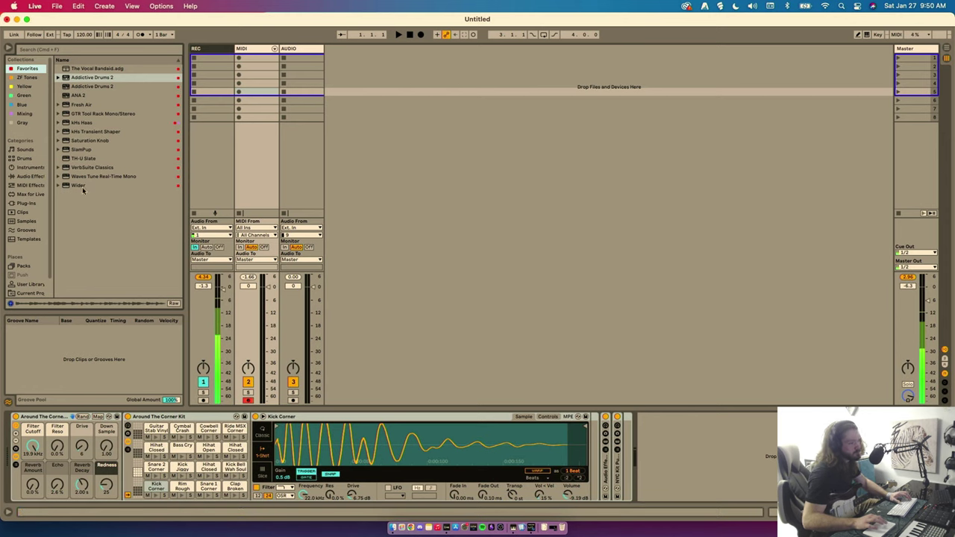
- Add SlamPup from the favourites after the Around The Corner Kit on the MIDI track and raise its Bite
click(81, 150)
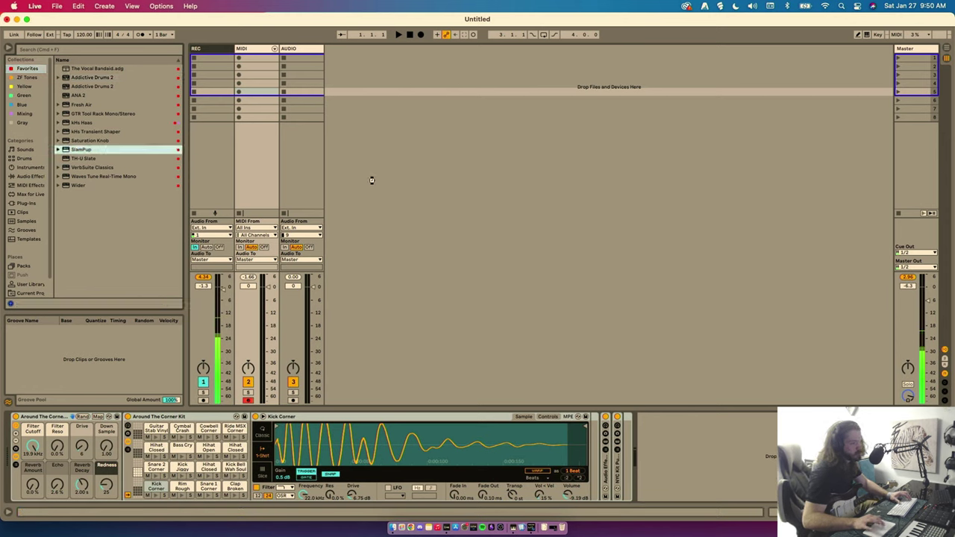
drag(366, 174, 372, 179)
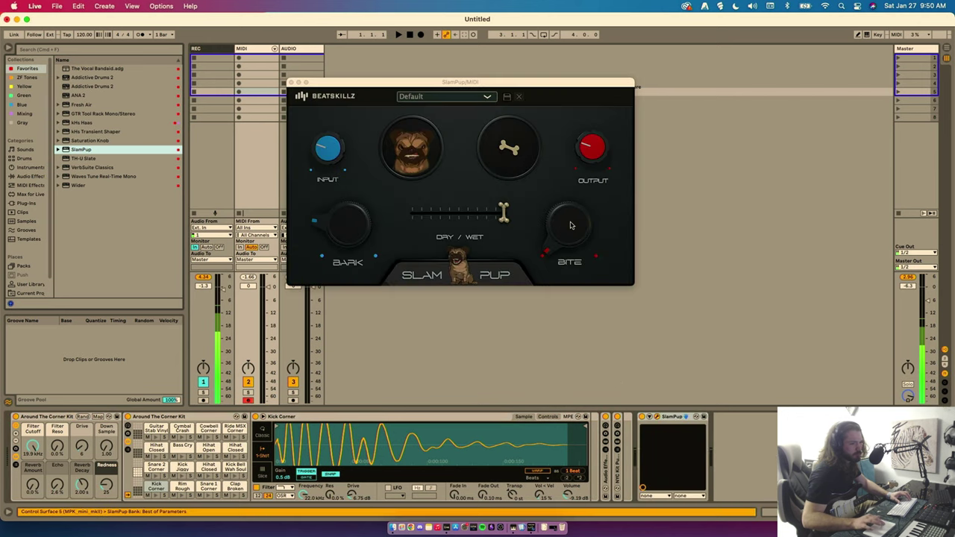
drag(571, 225, 545, 230)
drag(377, 88, 488, 88)
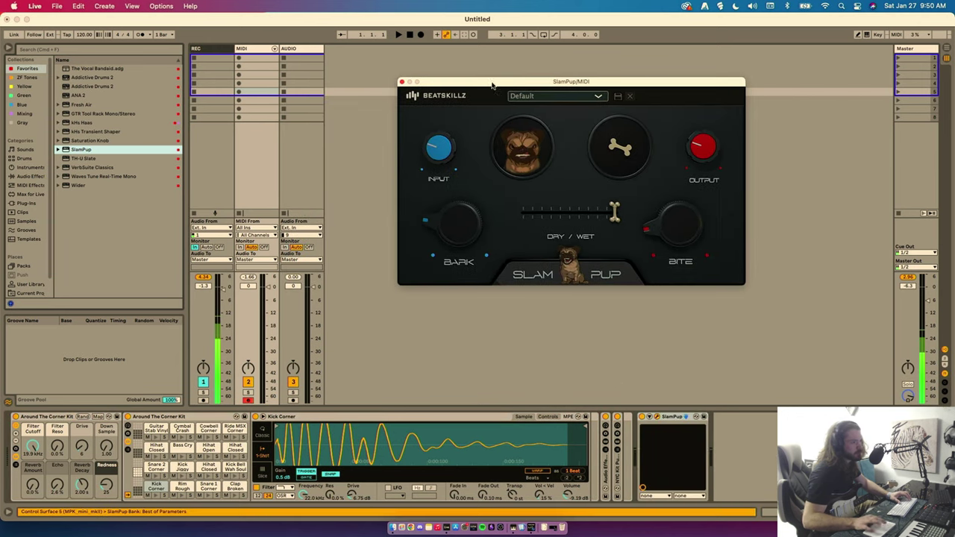
- Reset the REC track's volume to 0 dB and select the MIDI track's first clip slot
click(271, 301)
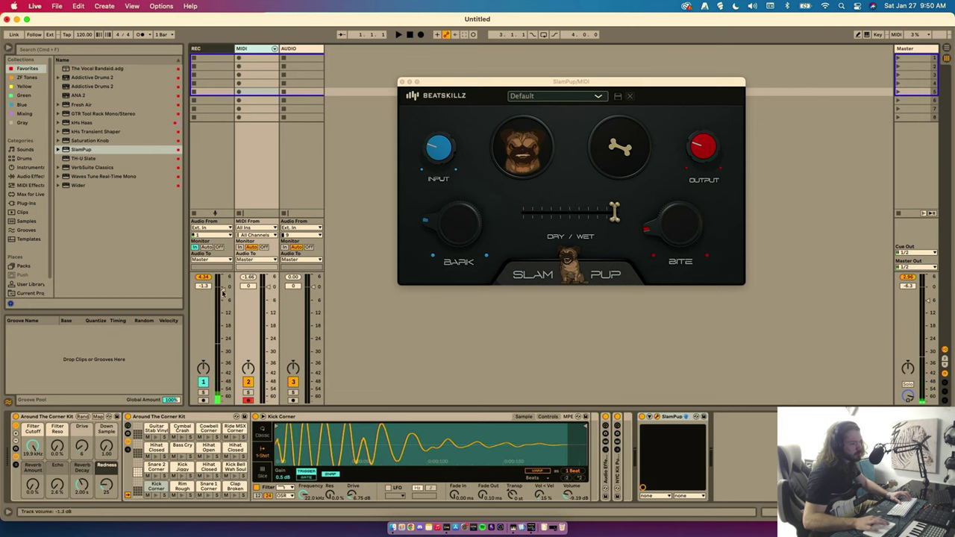
drag(222, 289, 223, 292)
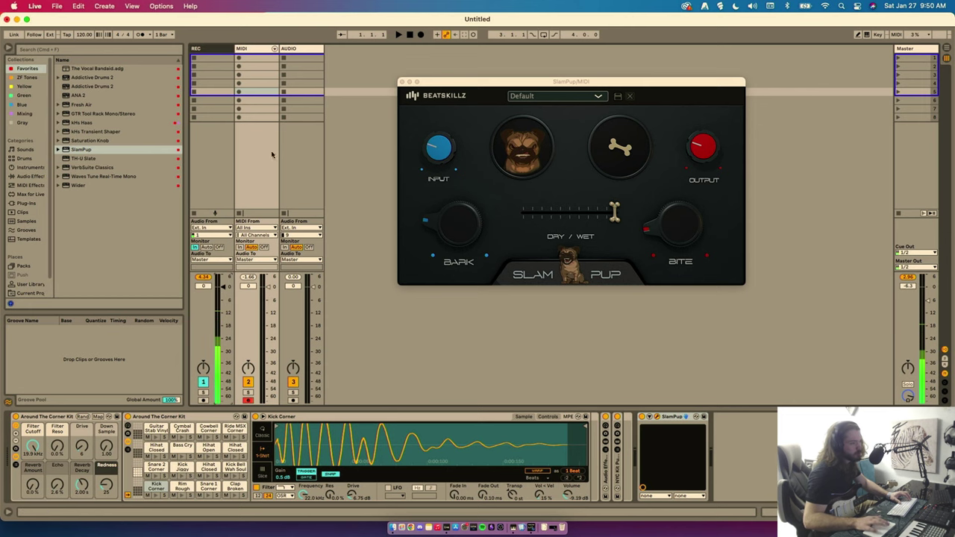
click(251, 57)
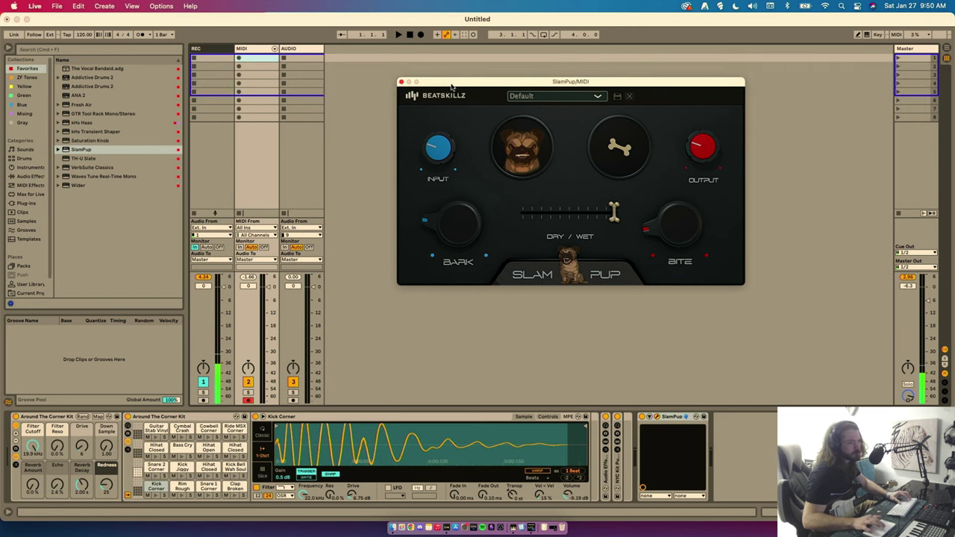
drag(449, 84, 442, 83)
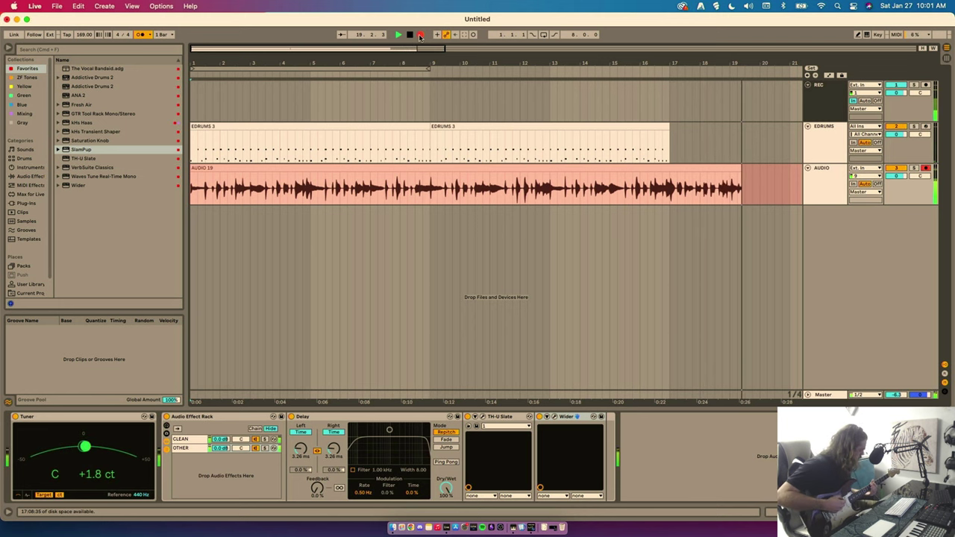
- Stop recording the guitar take and play it back with the drums from bar 1
key(space)
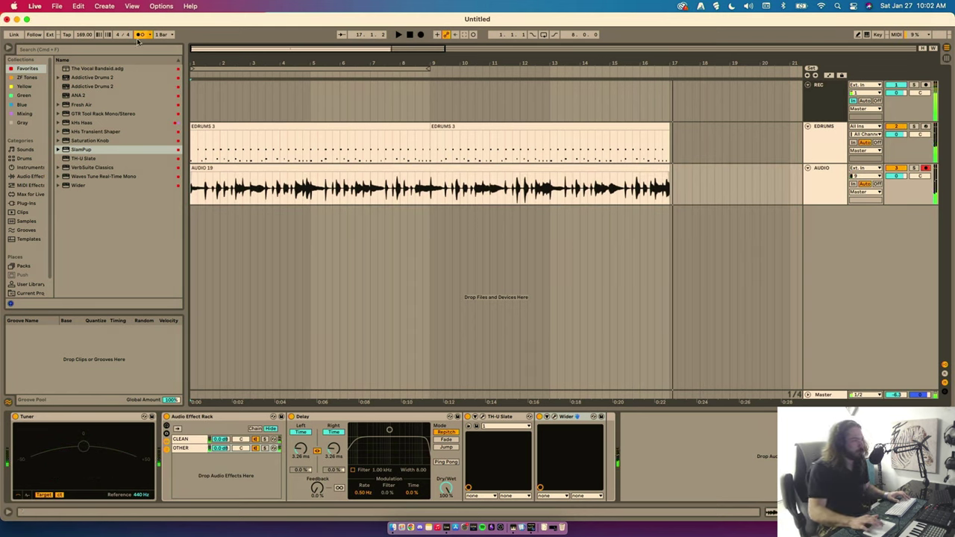
click(409, 36)
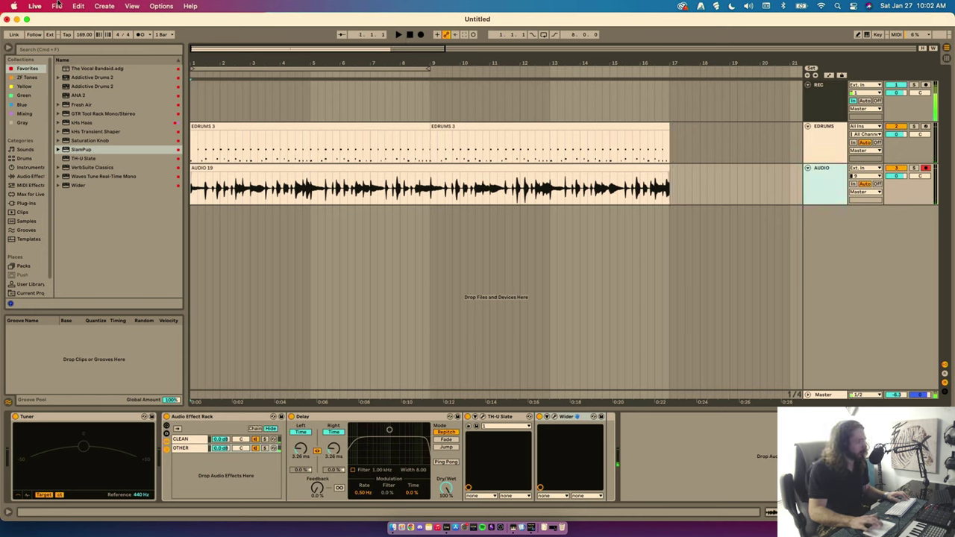
click(222, 183)
key(space)
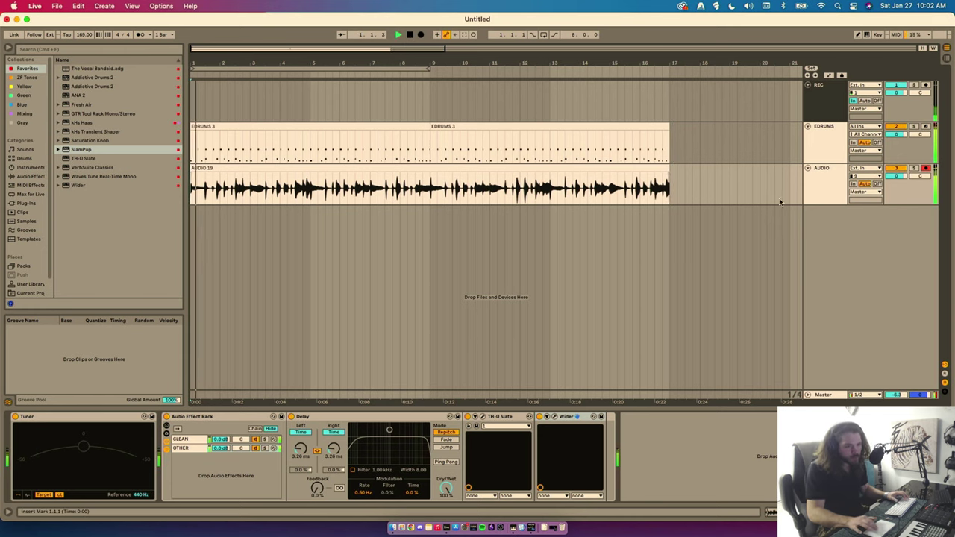
- Rename the AUDIO track GUITAR
click(831, 183)
text(GUITAR)
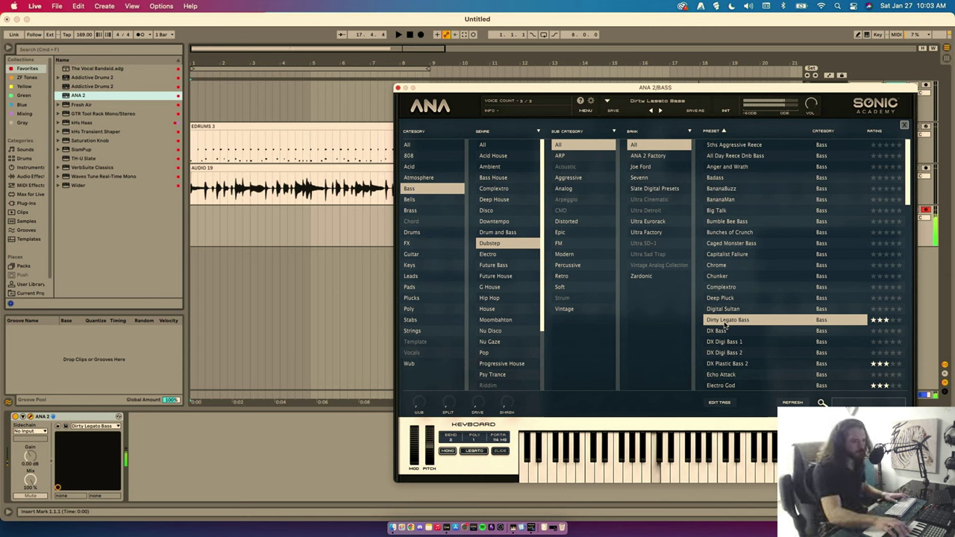
- Play the song and load the DX Plastic Bass 2 preset in ANA 2 on the BASS track
key(space)
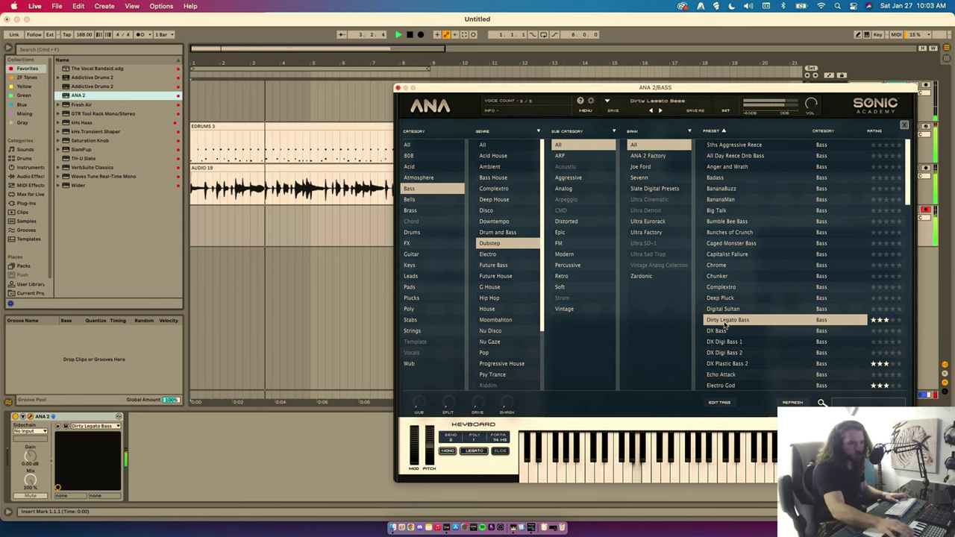
scroll(746, 314, down, 3)
click(739, 305)
drag(776, 90, 640, 71)
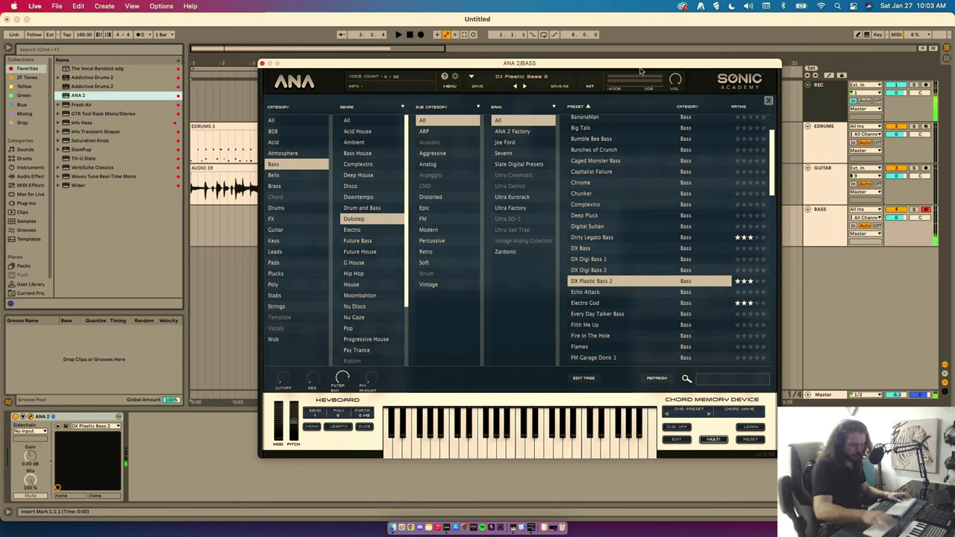
- Audition the bass presets after DX Plastic Bass 2 in ANA 2, load Fuzz Bass with a two-star rating and close the plug-in window
key(Down)
key(Down)
key(Down)
key(Down)
key(Down)
key(Down)
key(Down)
key(Down)
key(Down)
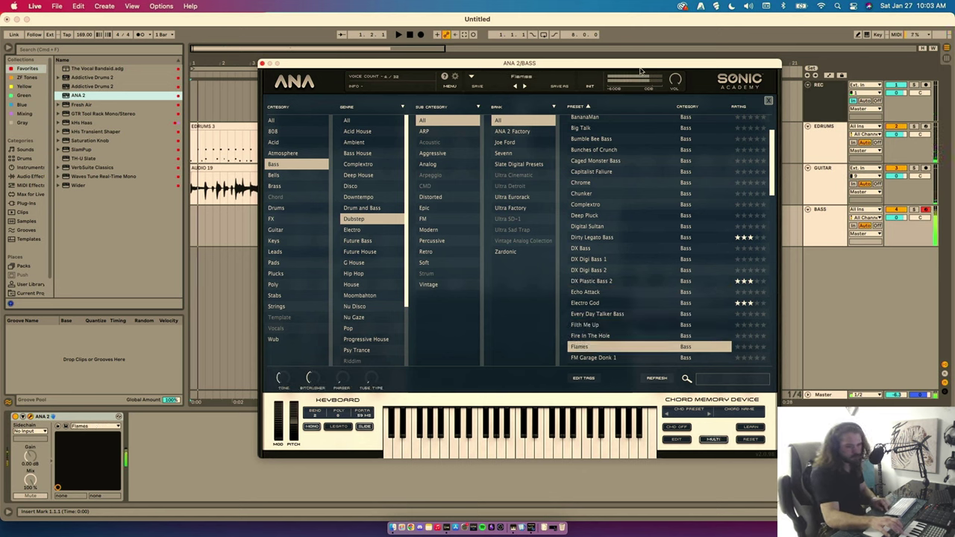
key(Down)
key(Down)
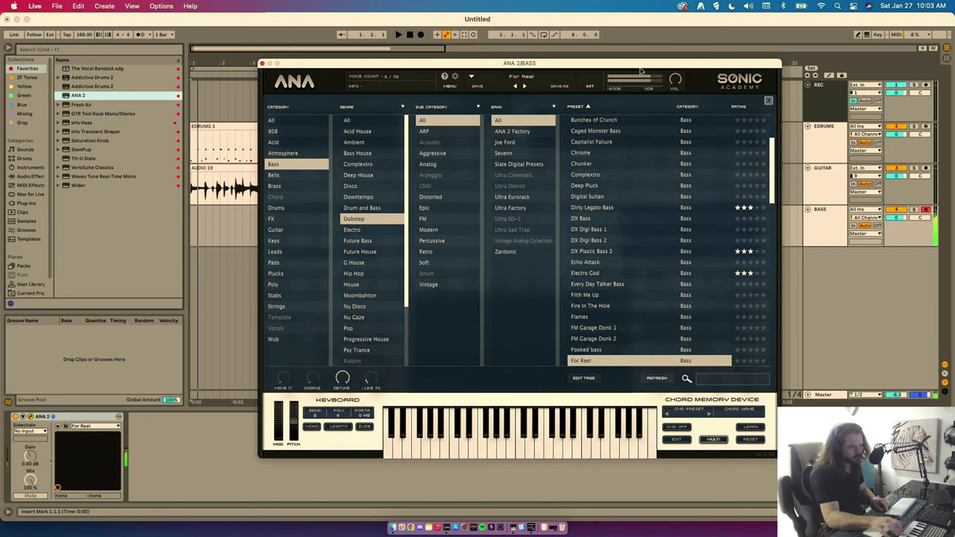
key(Down)
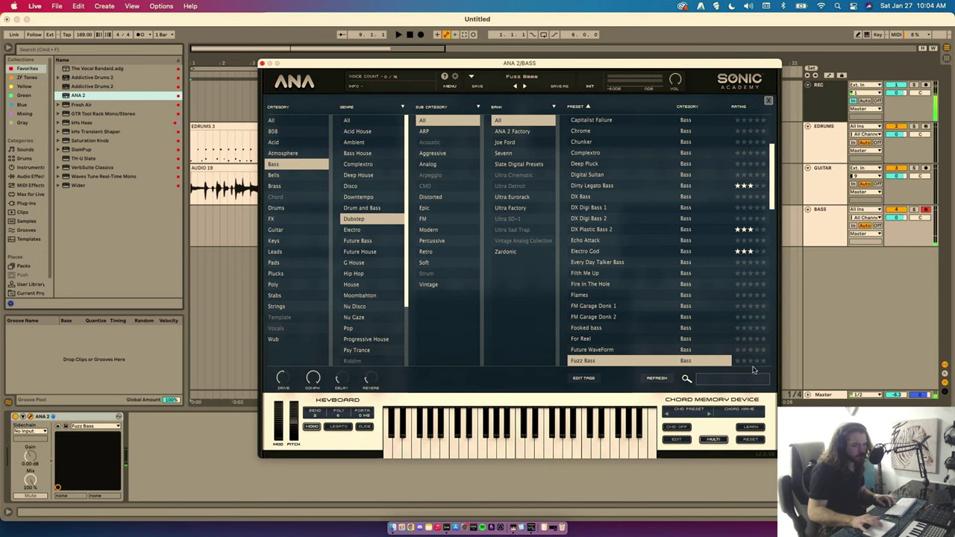
scroll(661, 269, down, 3)
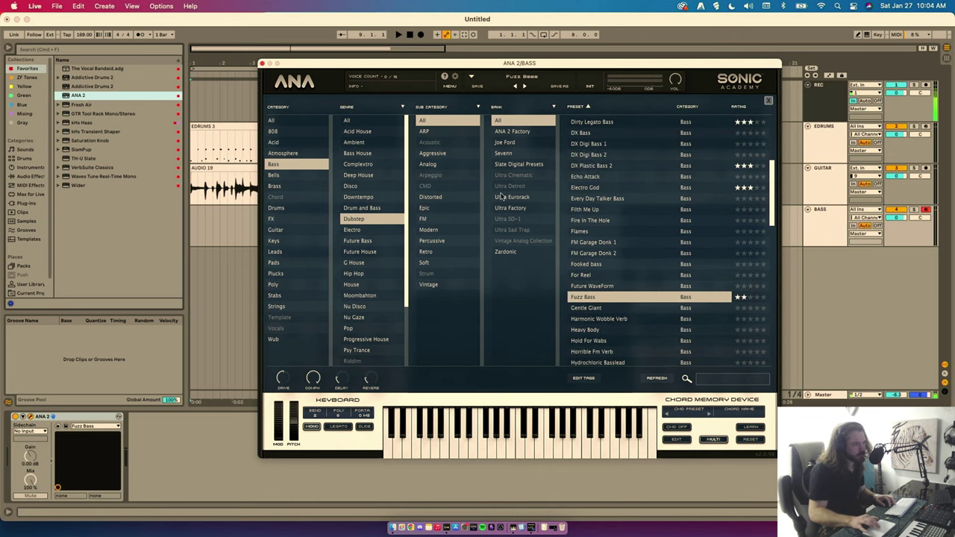
click(262, 64)
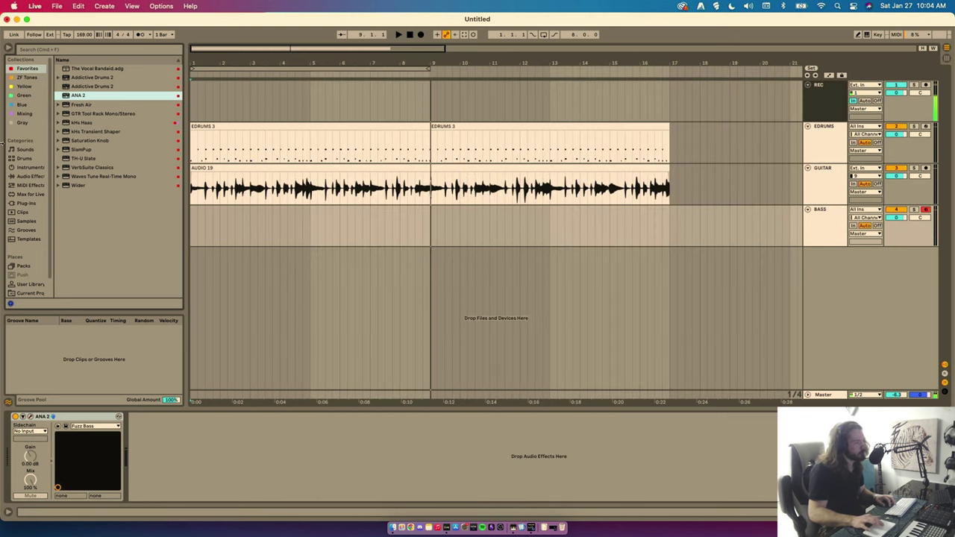
- Look through the Favorites, Mixing and Audio Effects browser collections for an effect for the bass
click(29, 176)
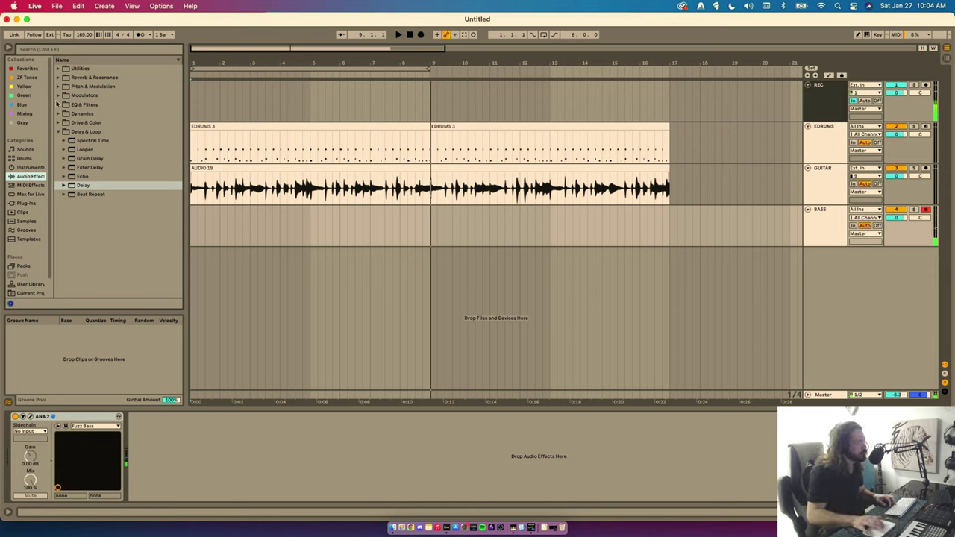
click(13, 71)
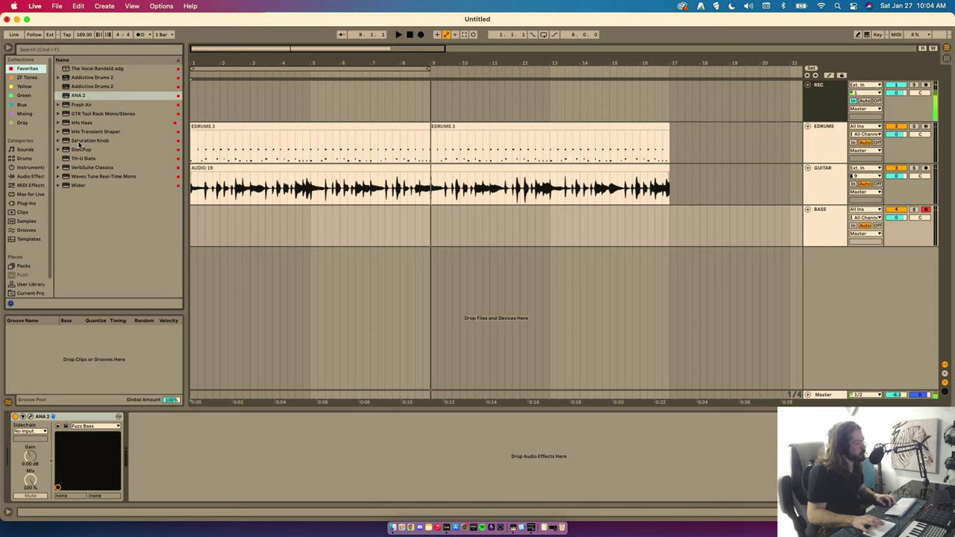
click(34, 176)
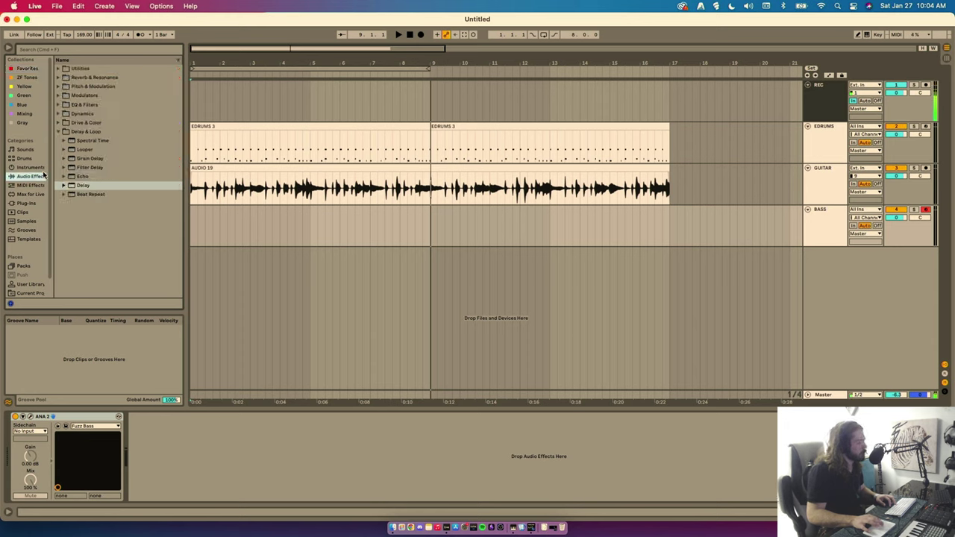
click(58, 132)
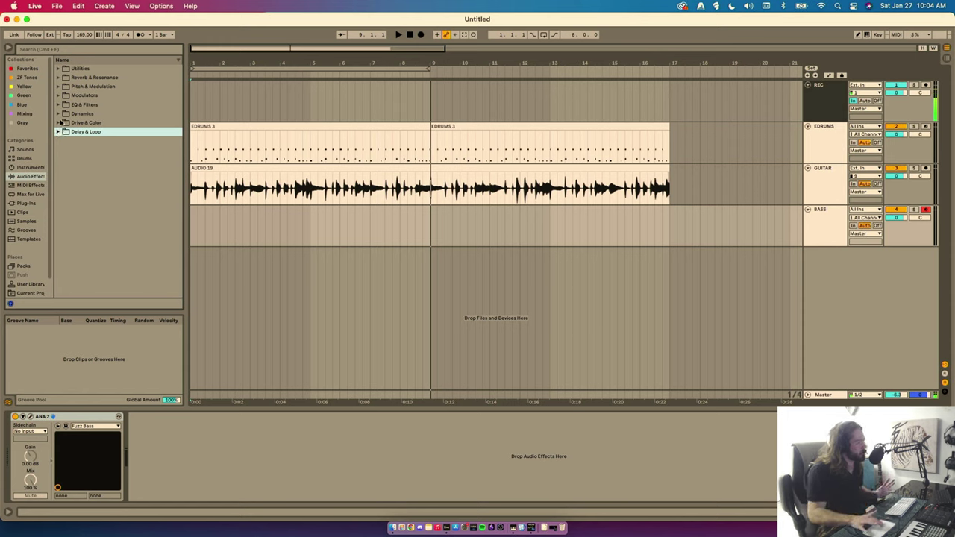
click(59, 114)
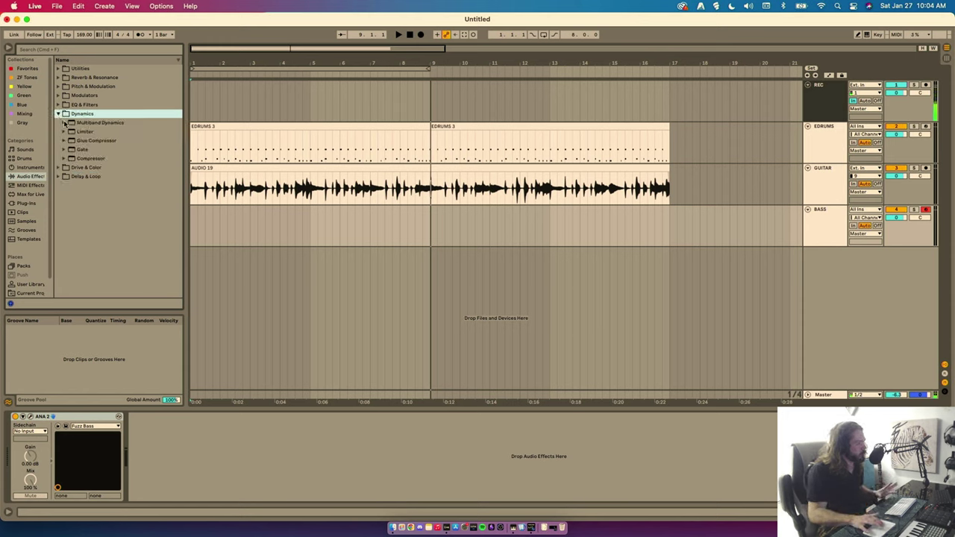
click(58, 114)
click(27, 69)
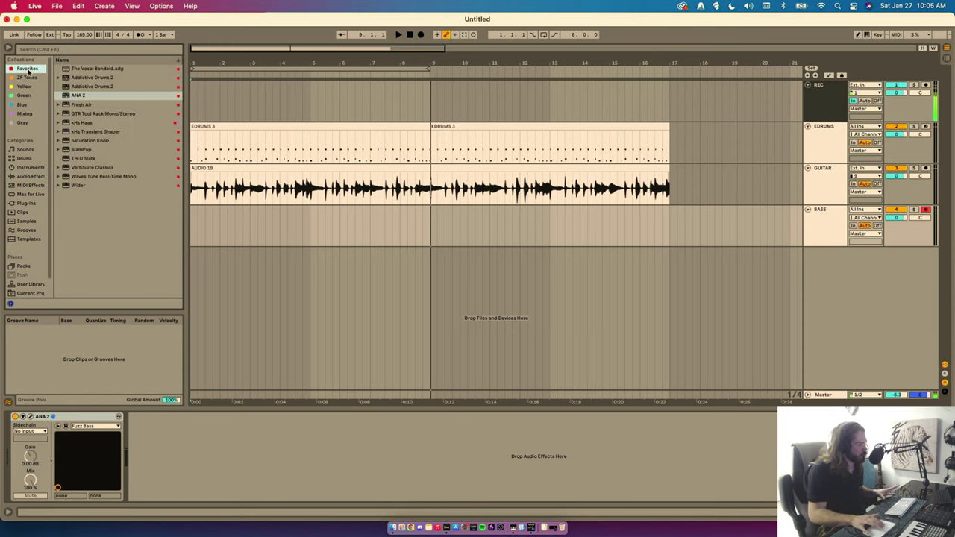
click(24, 113)
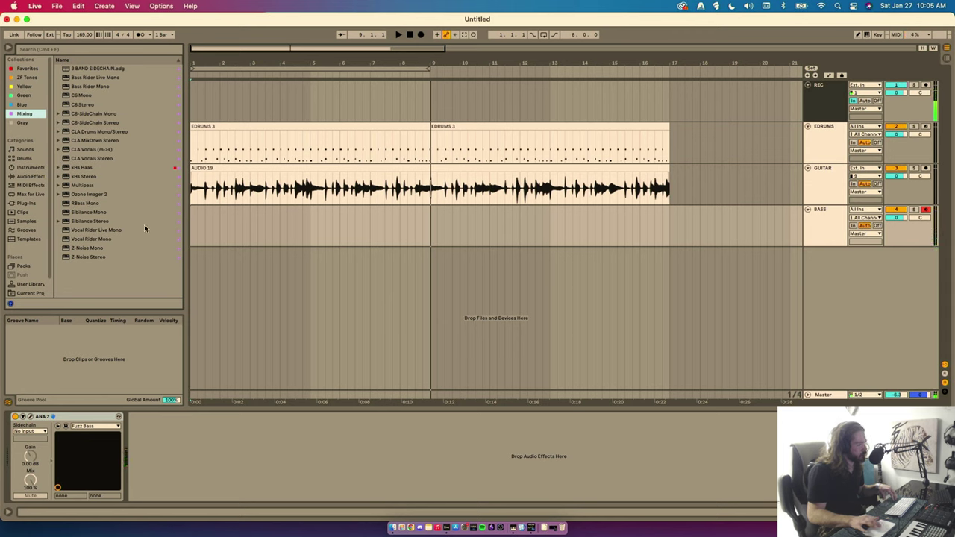
click(30, 177)
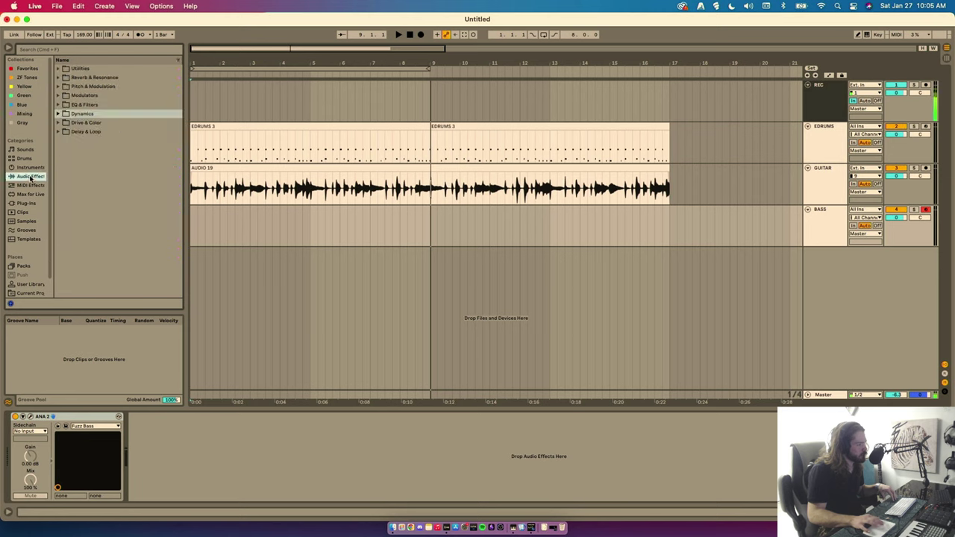
click(21, 267)
- Find the RBass Stereo plug-in, add it to the BASS track and set its intensity to 14.4 with a lower frequency
click(30, 204)
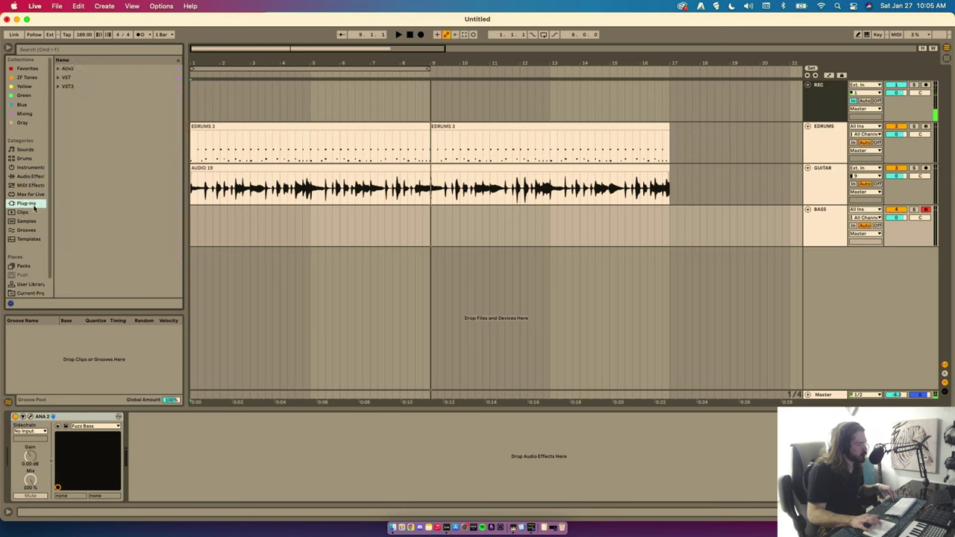
click(65, 87)
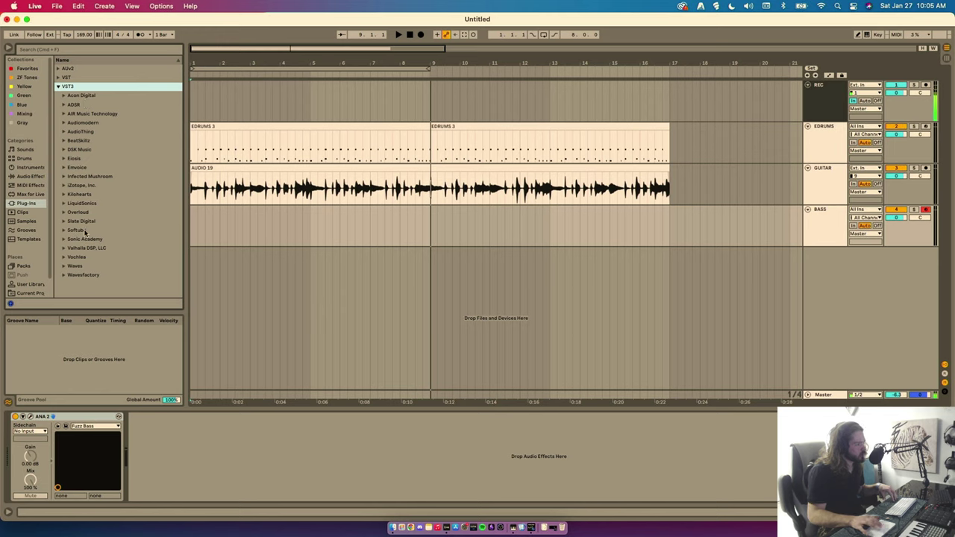
text(rb)
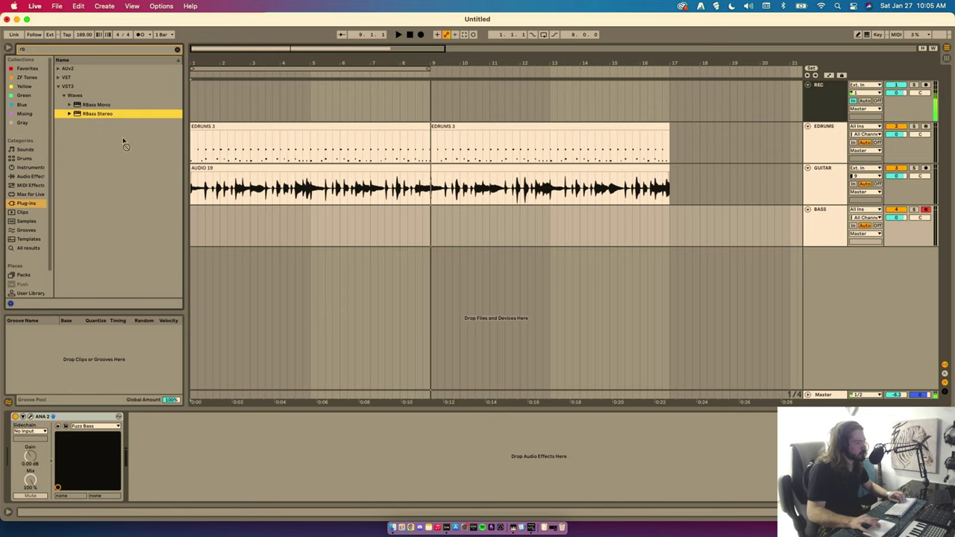
click(251, 190)
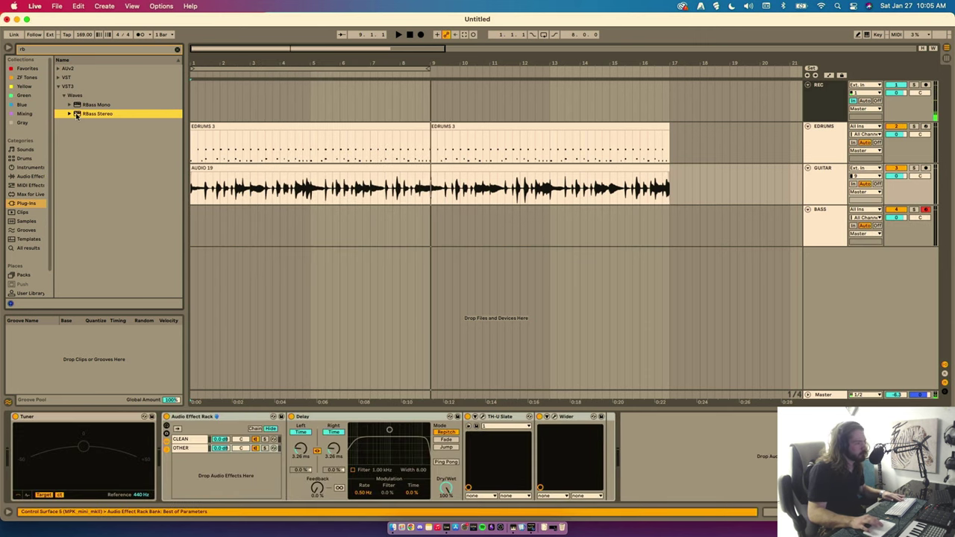
drag(243, 222, 825, 232)
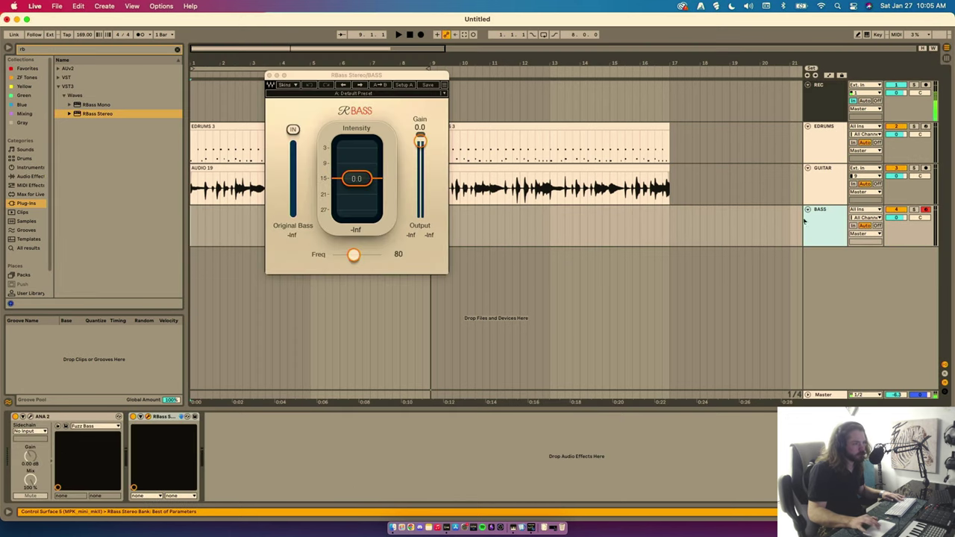
drag(346, 173, 345, 152)
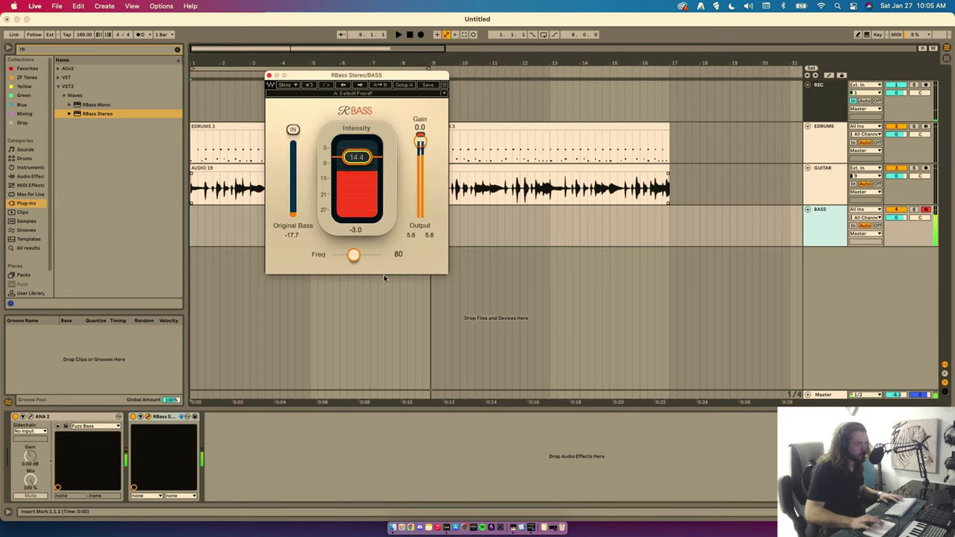
drag(354, 256, 340, 258)
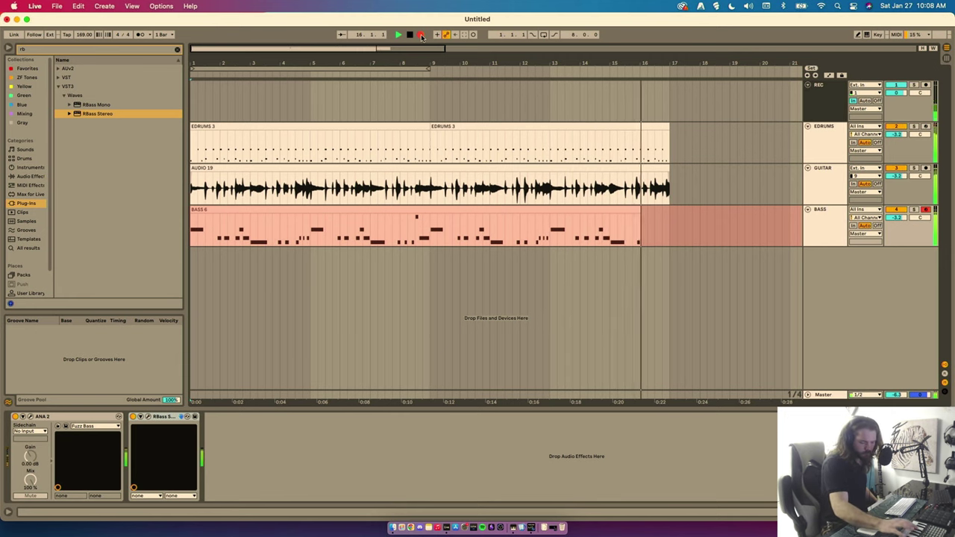
- Stop recording the bass take and play the song back from bar 1
key(space)
click(358, 232)
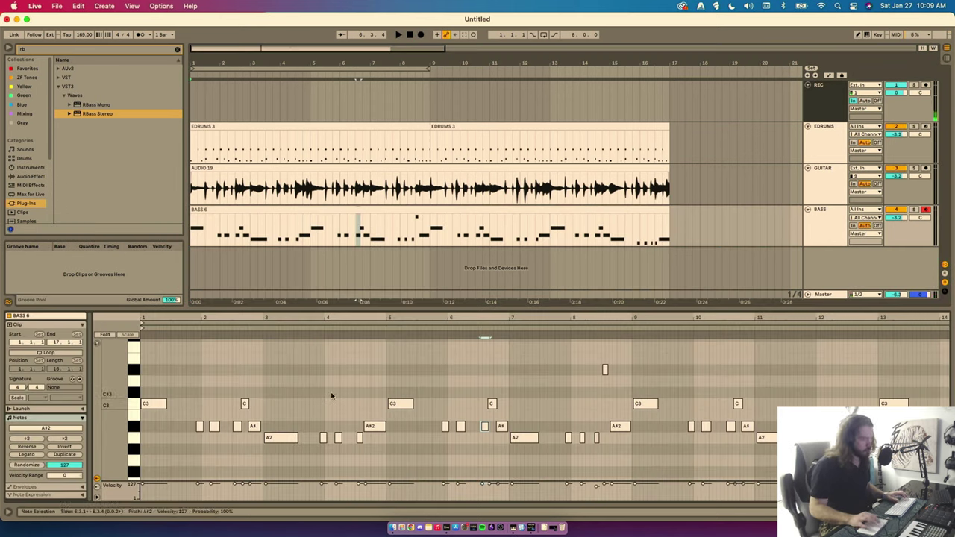
key(shift+Tab)
click(325, 220)
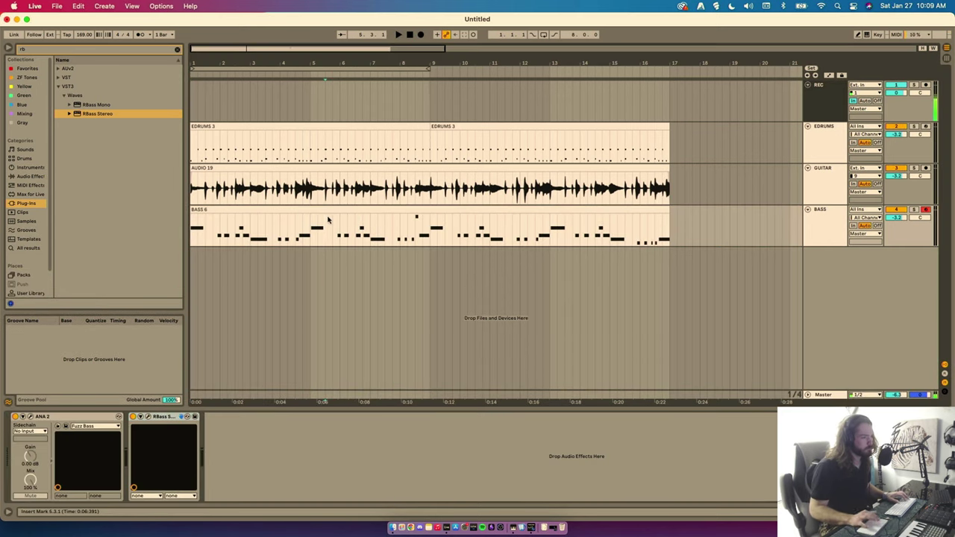
click(410, 35)
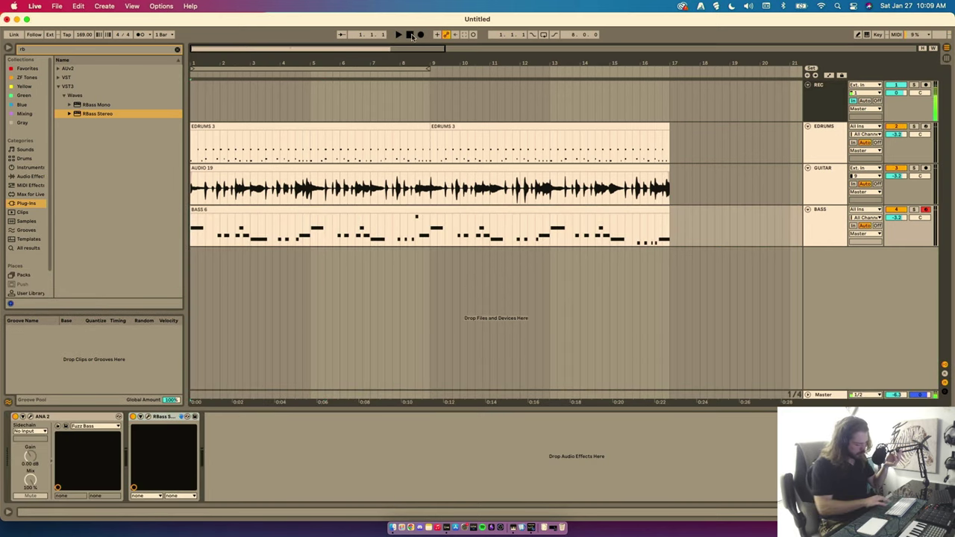
key(space)
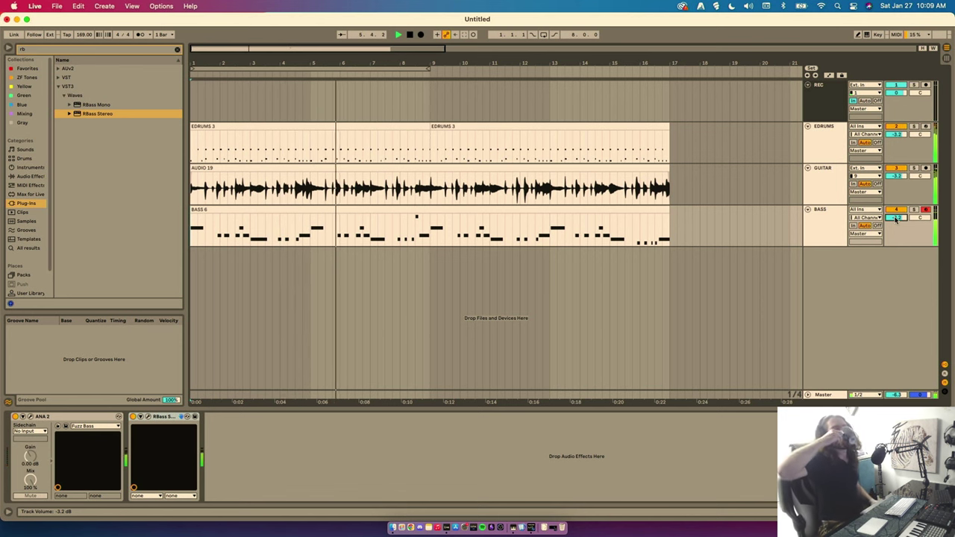
key(space)
- Duplicate the EDRUMS clip twice so the drums extend from bar 17 to bar 33
key(super+d)
click(395, 194)
click(438, 129)
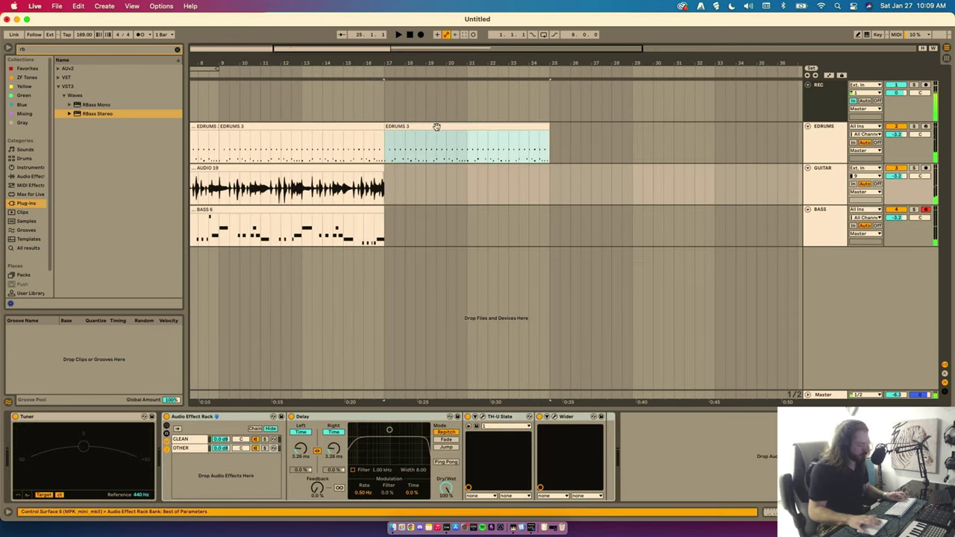
key(super+d)
- Duplicate the AUDIO 19 clip on the GUITAR track to fill bars 17 to 33
click(439, 185)
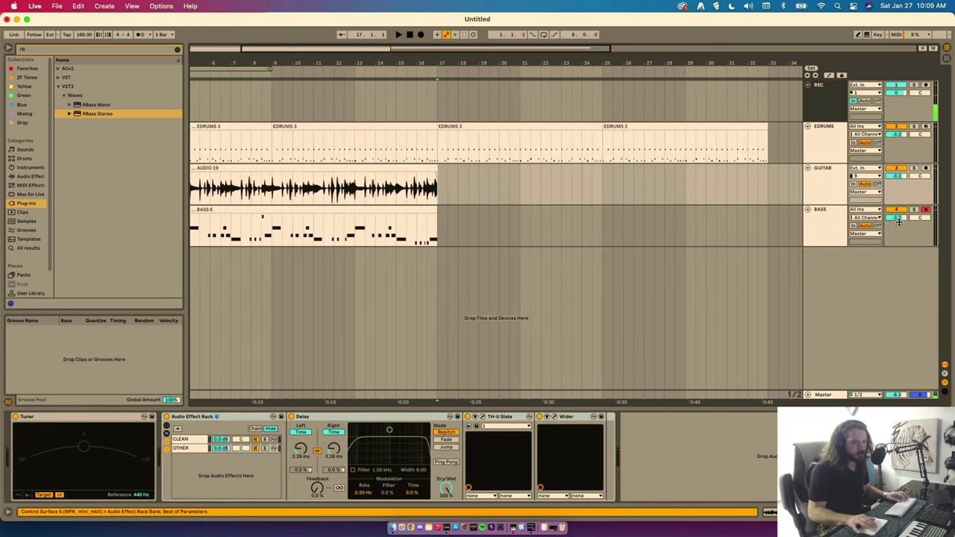
scroll(523, 179, left, 3)
click(331, 166)
key(super+d)
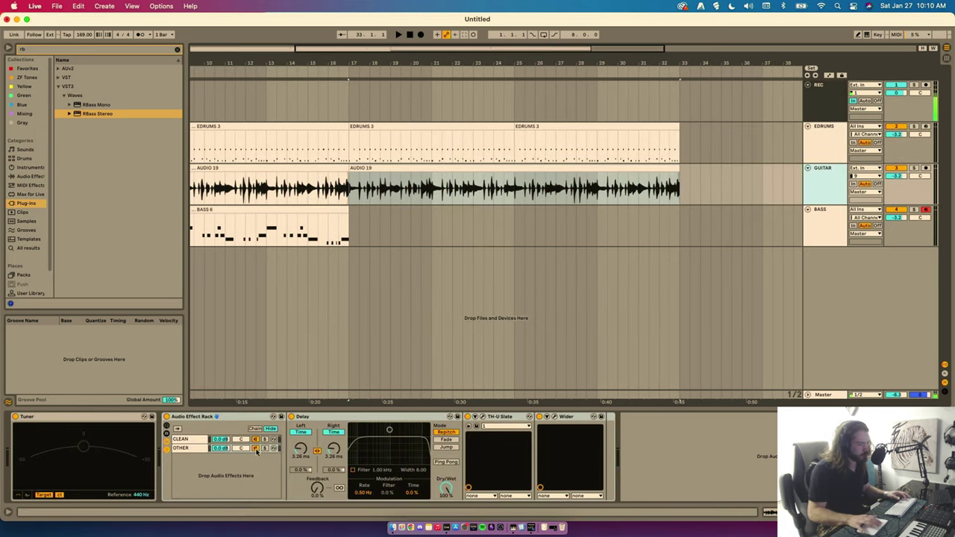
- Try to automate the OTHER chain's Speaker On switch on the GUITAR track from bar 17
right_click(256, 450)
click(296, 287)
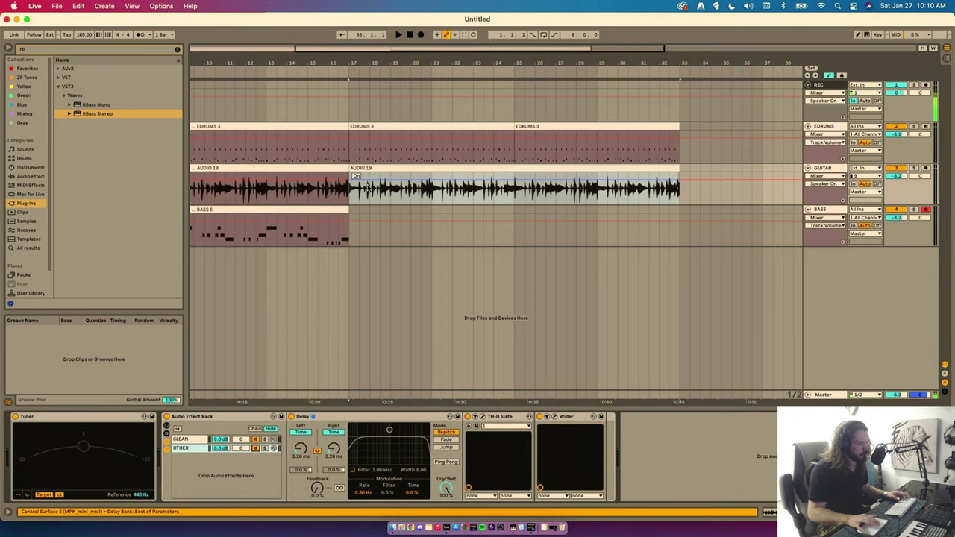
drag(351, 185, 347, 200)
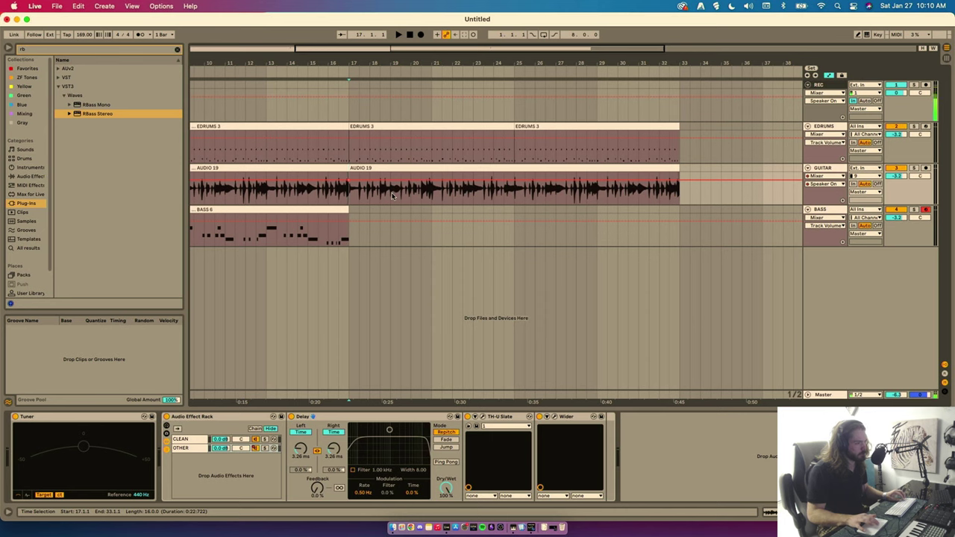
key(a)
- Duplicate the GUITAR track, keeping only the first guitar clip on the original and only the clip from bar 17 on the copy
click(827, 184)
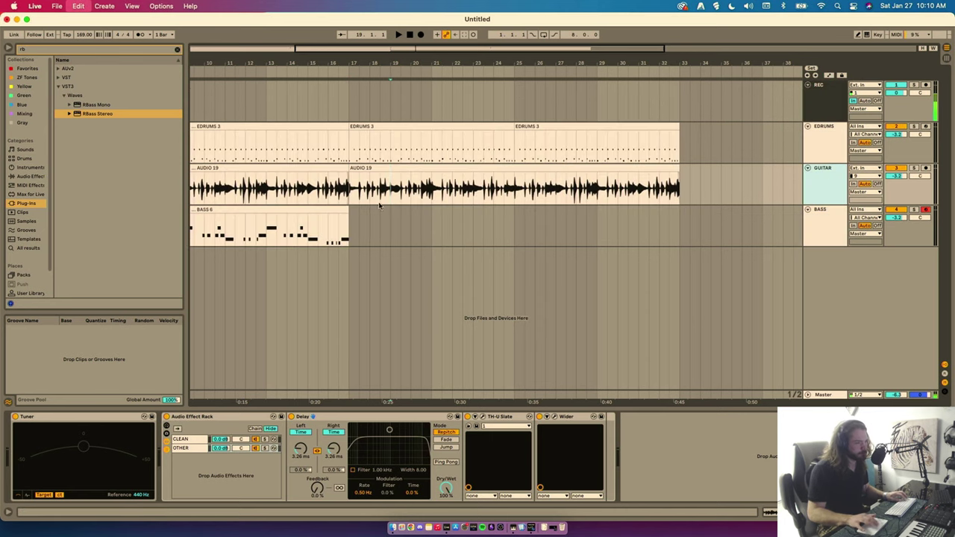
key(super+d)
click(325, 213)
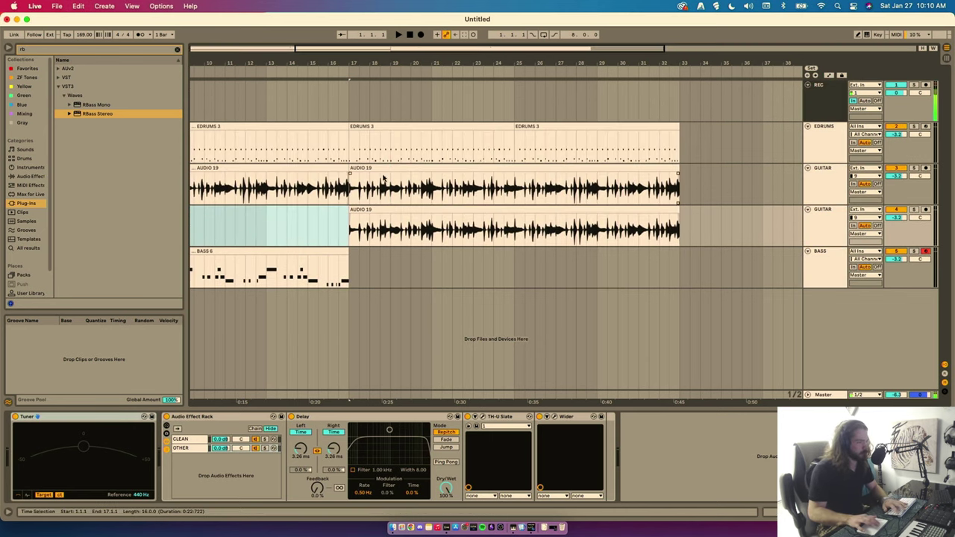
drag(349, 186, 679, 187)
key(Delete)
- Rename the duplicated guitar track CLEAN GTR and the original guitar track MAIN GTR
click(835, 225)
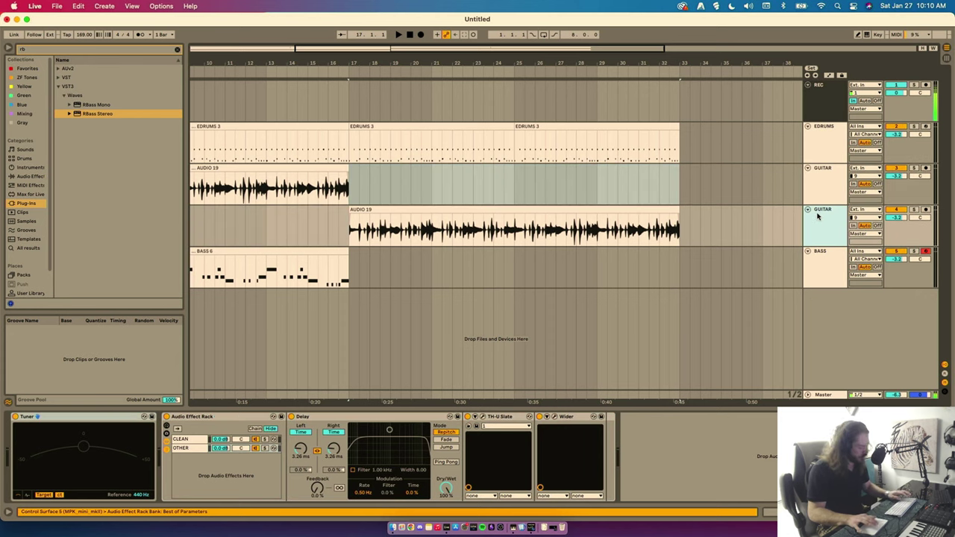
key(super+r)
text(CLEAN GTR)
click(826, 191)
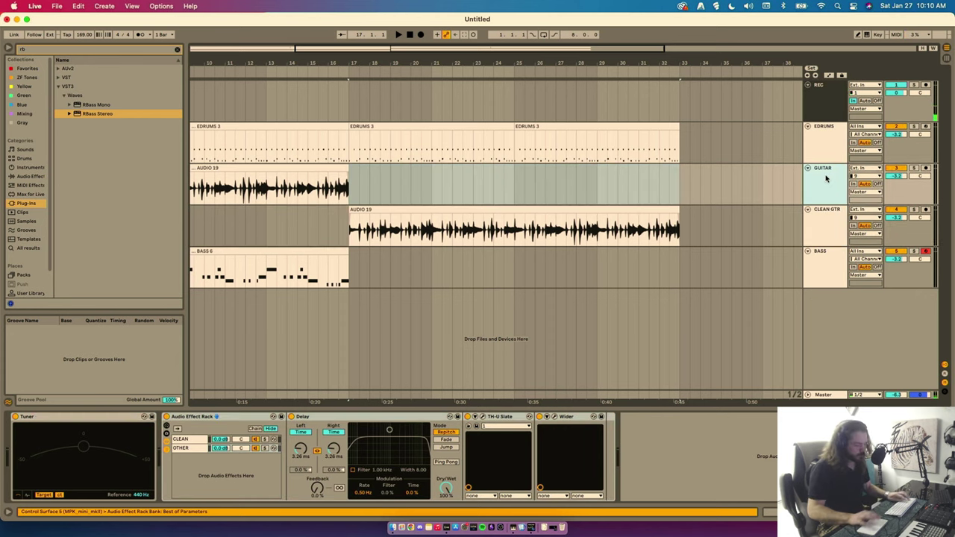
key(super+r)
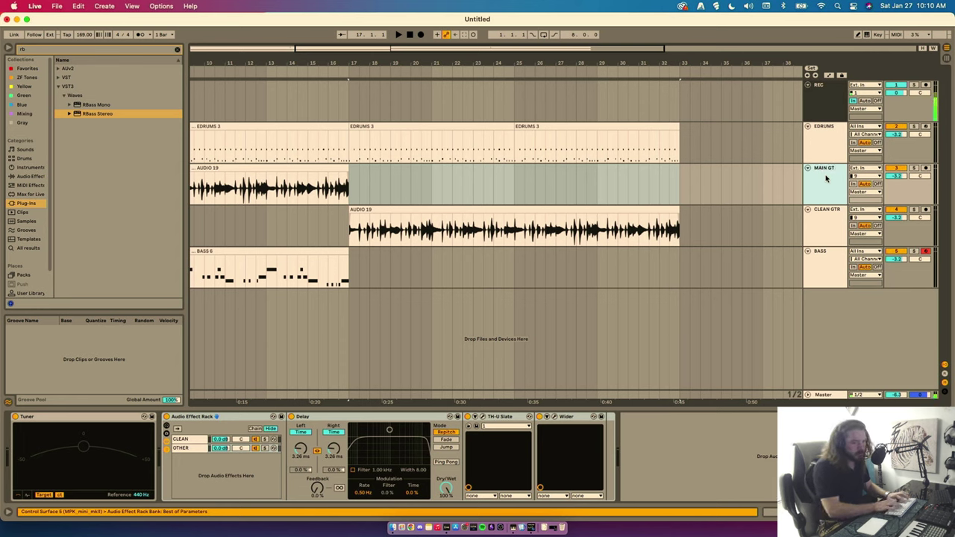
click(821, 220)
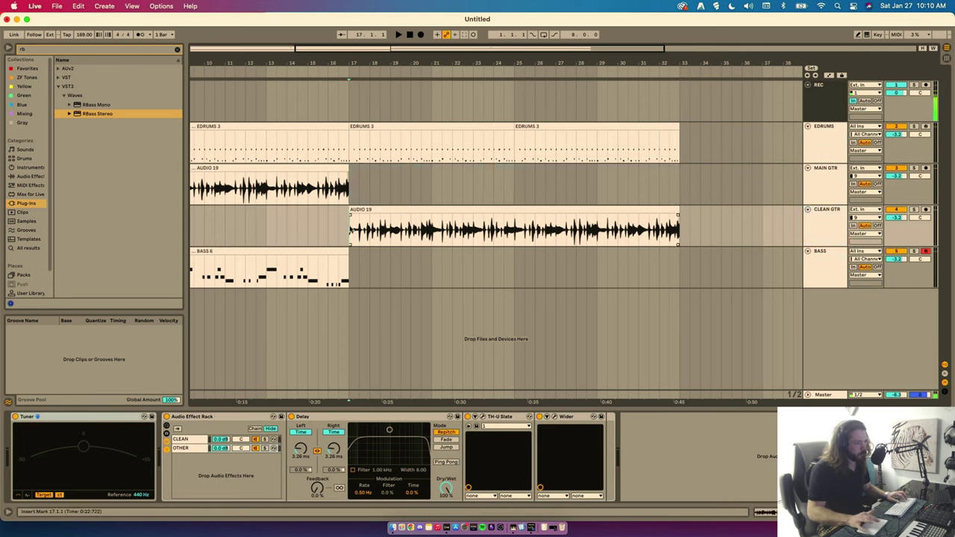
- Play back the arrangement from bar 17 to hear the guitar clip on the CLEAN GTR track
click(255, 451)
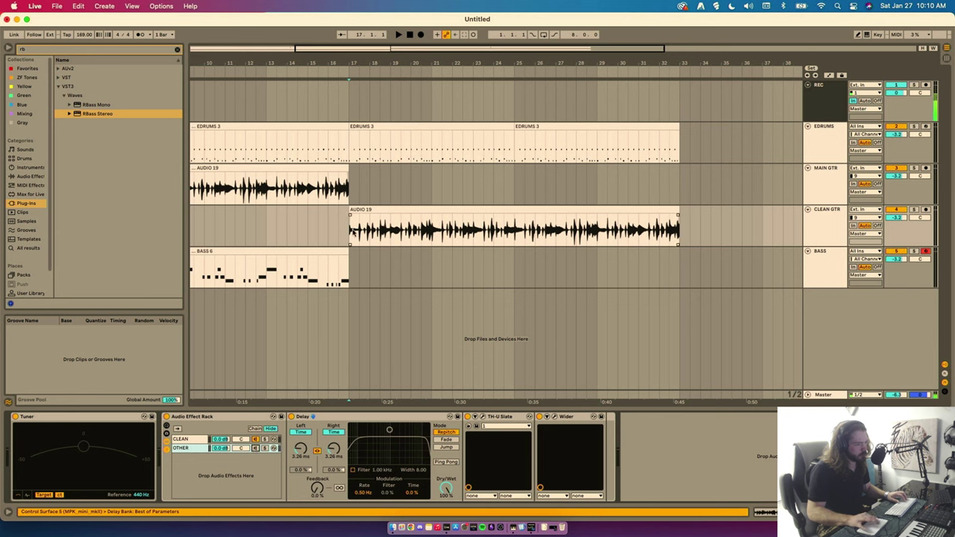
click(314, 224)
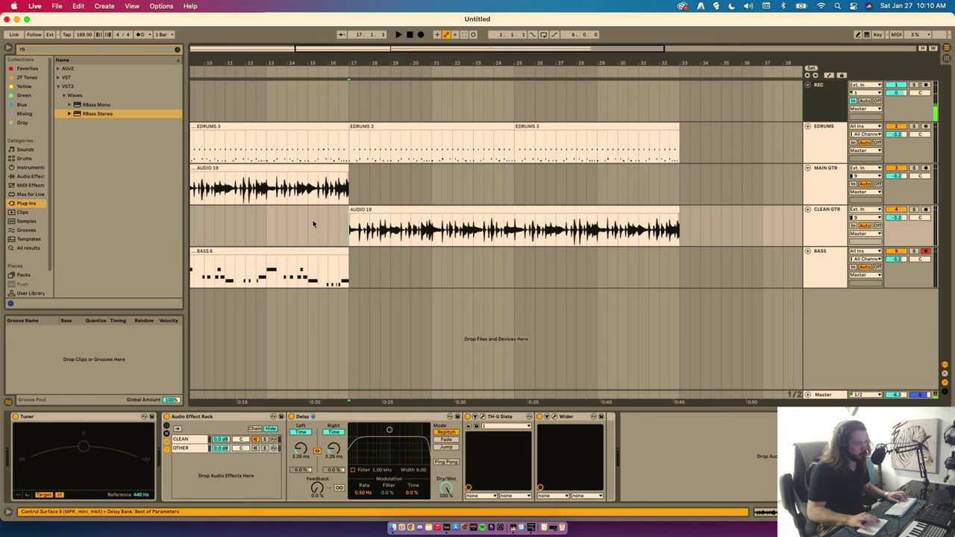
click(351, 193)
key(space)
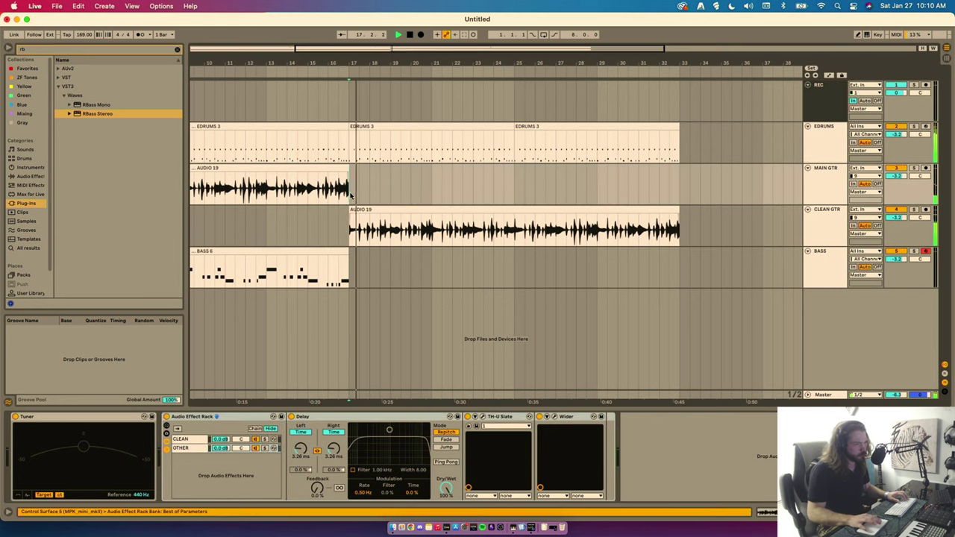
click(822, 218)
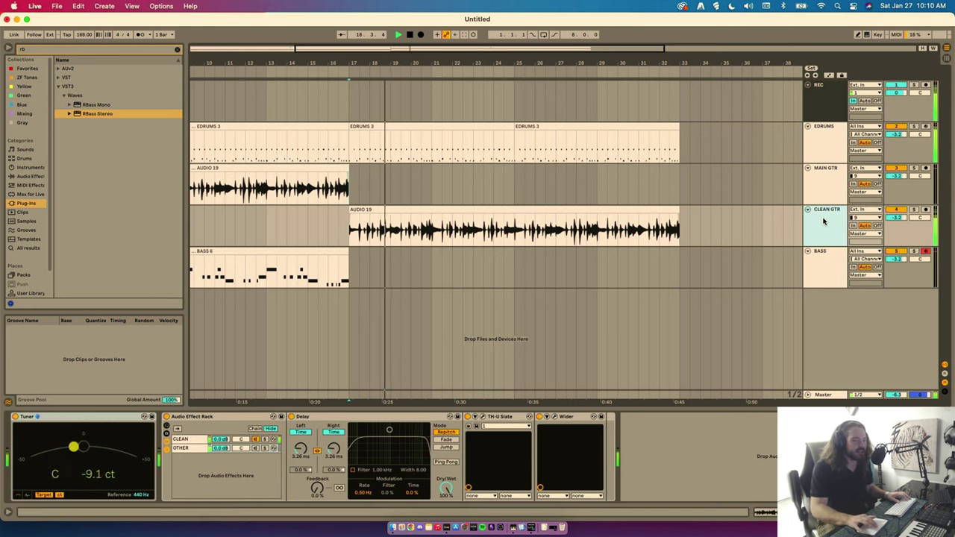
key(space)
- Clear the CLEAN GTR track by deleting its clip from bar 17 and all its effects after the Tuner
drag(332, 226, 708, 234)
key(Delete)
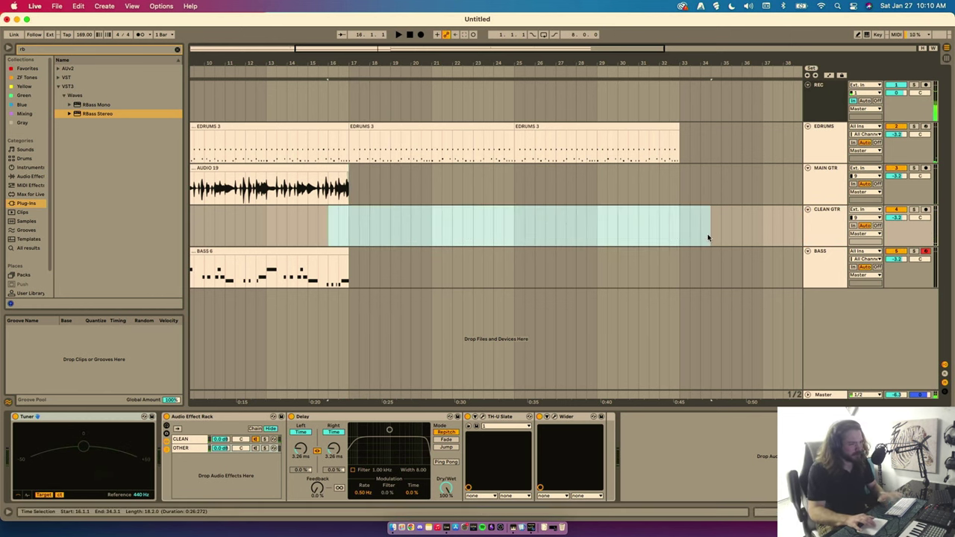
click(351, 216)
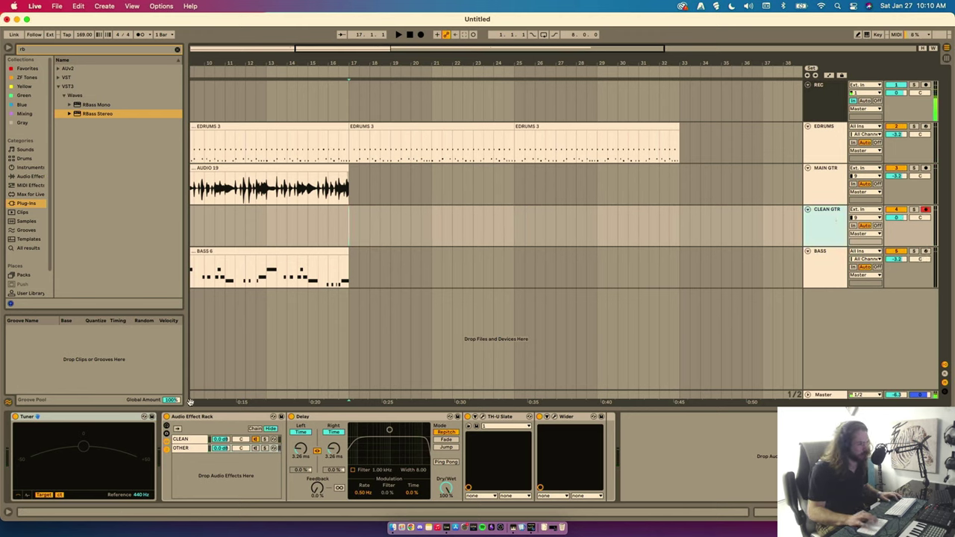
click(835, 234)
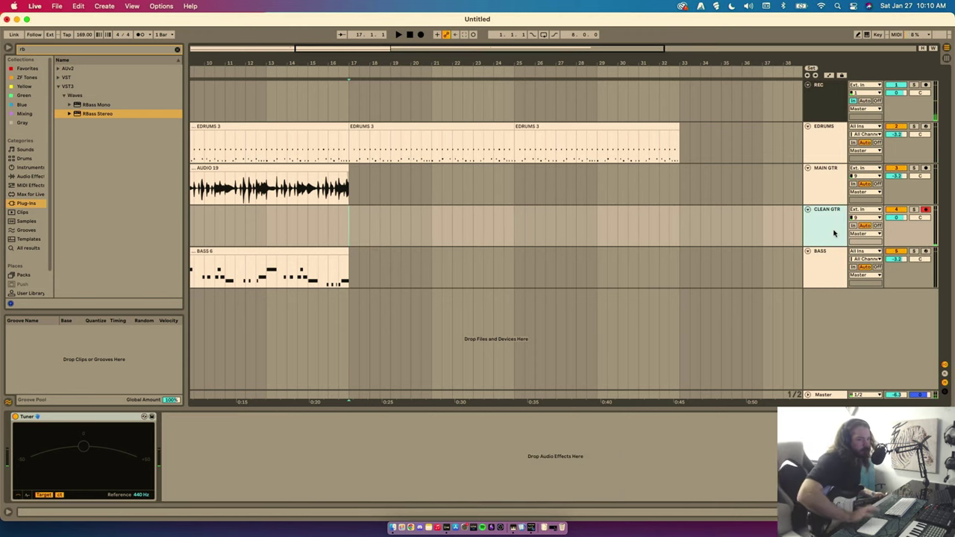
- Load TH-U Slate from the Favorites collection onto the CLEAN GTR track
click(177, 50)
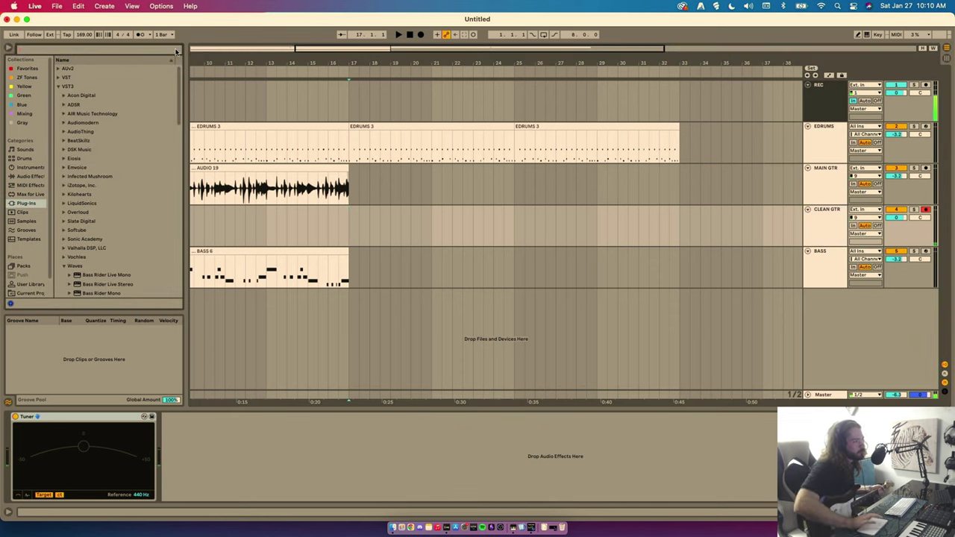
click(26, 68)
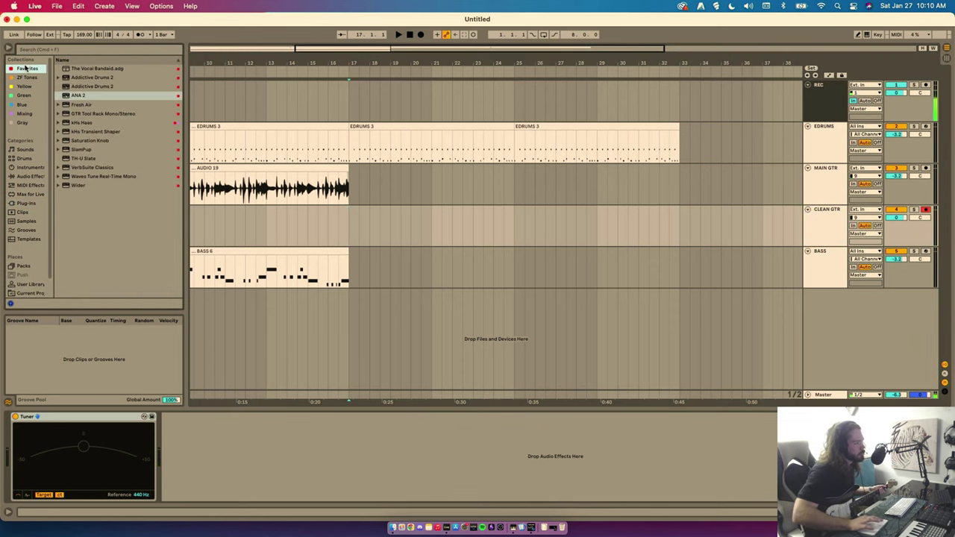
double_click(84, 159)
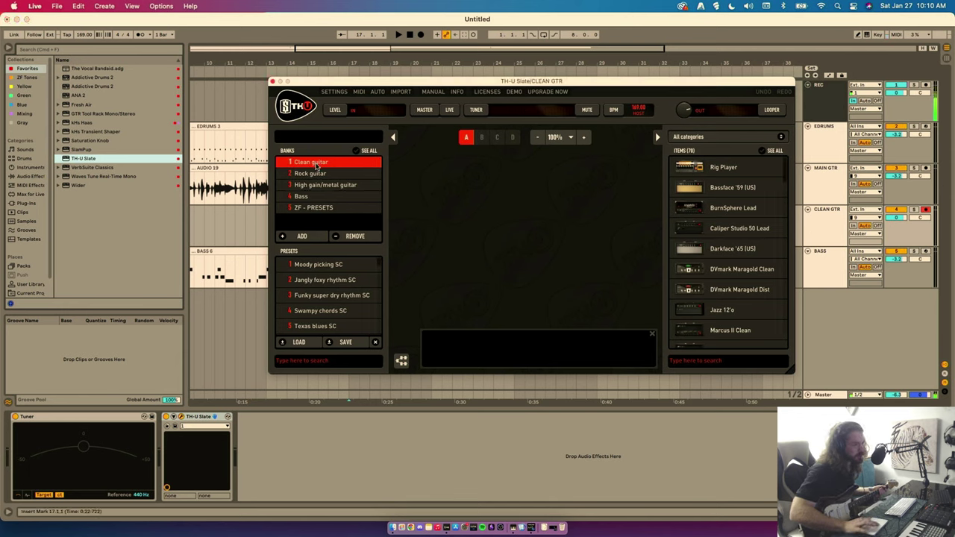
- Load the Jangly foxy rhythm SC preset from the Clean guitar bank in TH-U Slate and hide the plug-in window
scroll(313, 295, down, 3)
scroll(314, 295, up, 3)
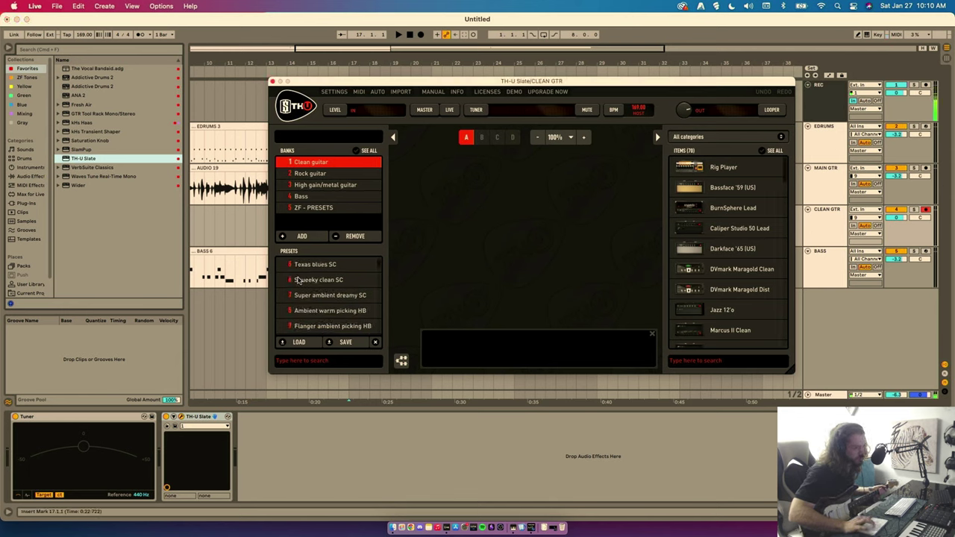
click(316, 283)
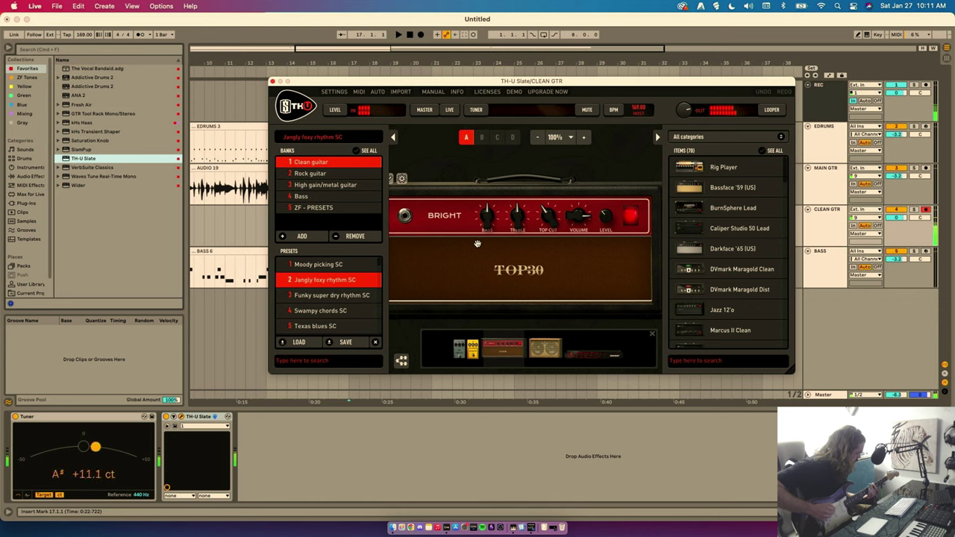
key(super+alt+p)
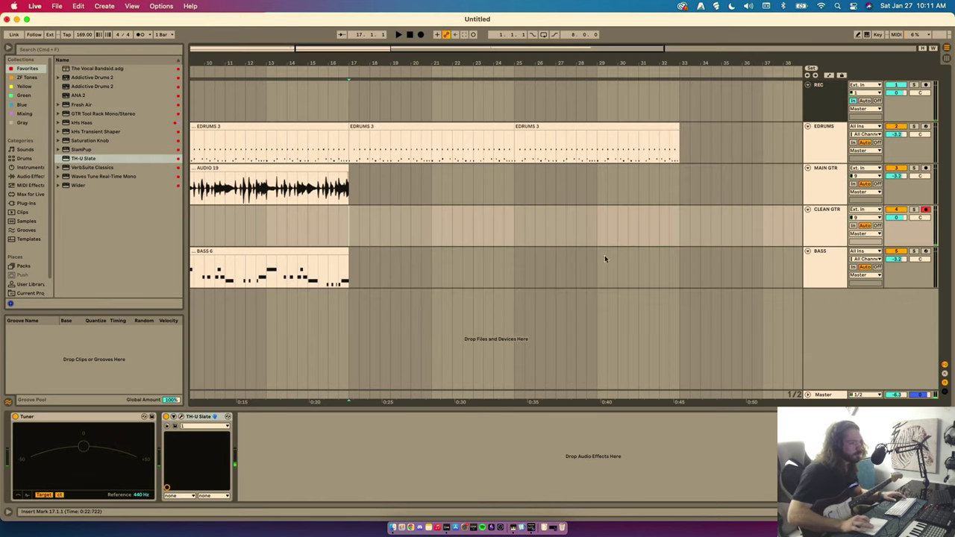
- Loop bars 17 to 33 and record a clean guitar take over them on the CLEAN GTR track
shift+click(680, 228)
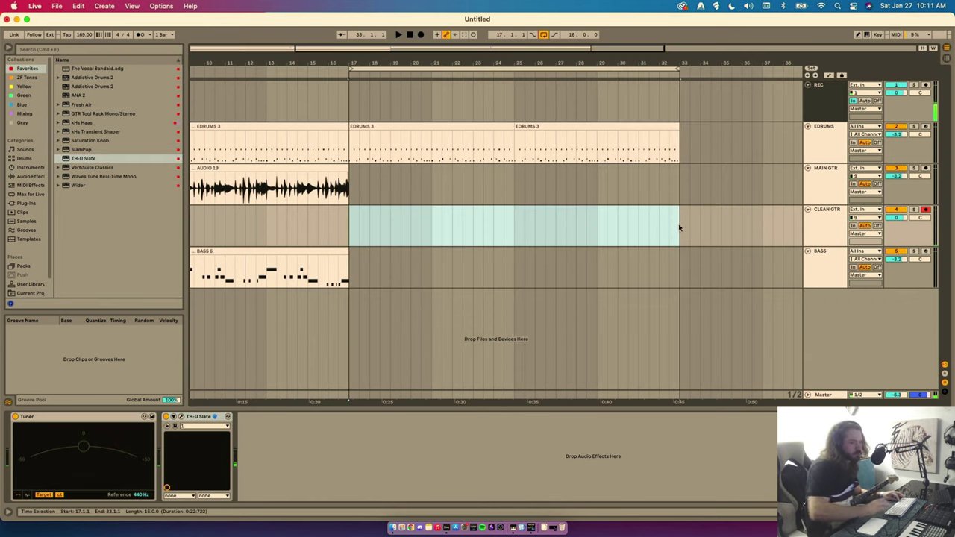
click(419, 35)
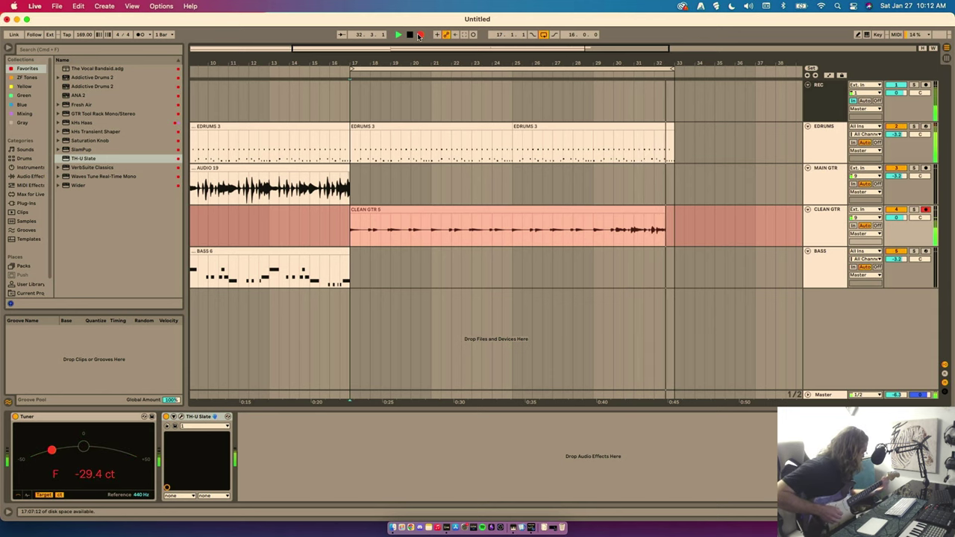
click(419, 35)
- Duplicate the CLEAN GTR track, panning the original to 17L and the copy to the opposite side
click(827, 231)
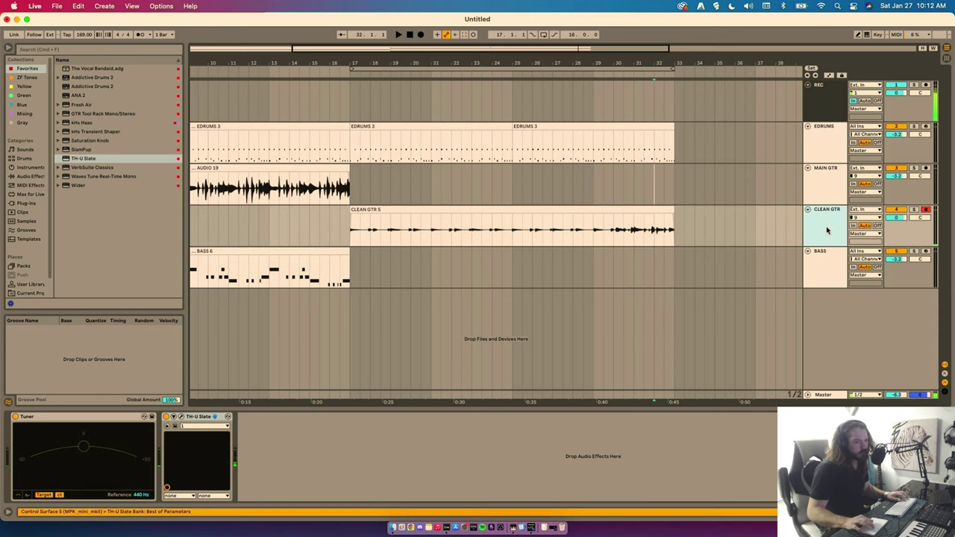
key(super+d)
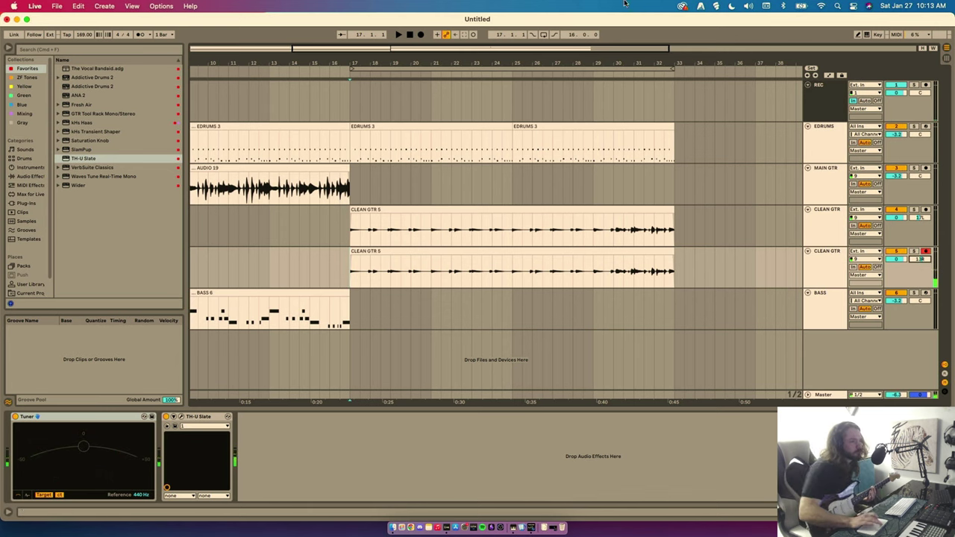
- Record a second guitar part from bar 17 on the duplicated CLEAN GTR track and delete everything after the middle of bar 28
click(421, 35)
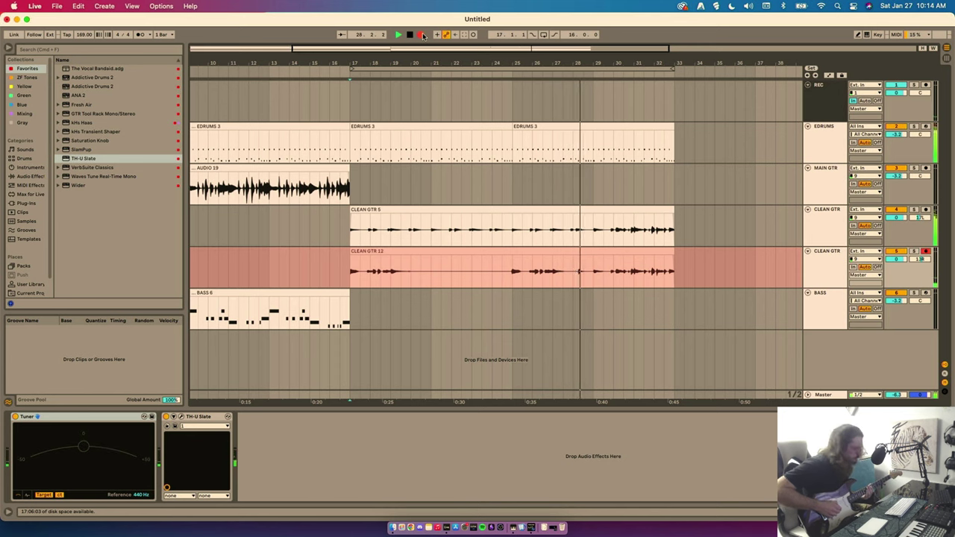
click(422, 34)
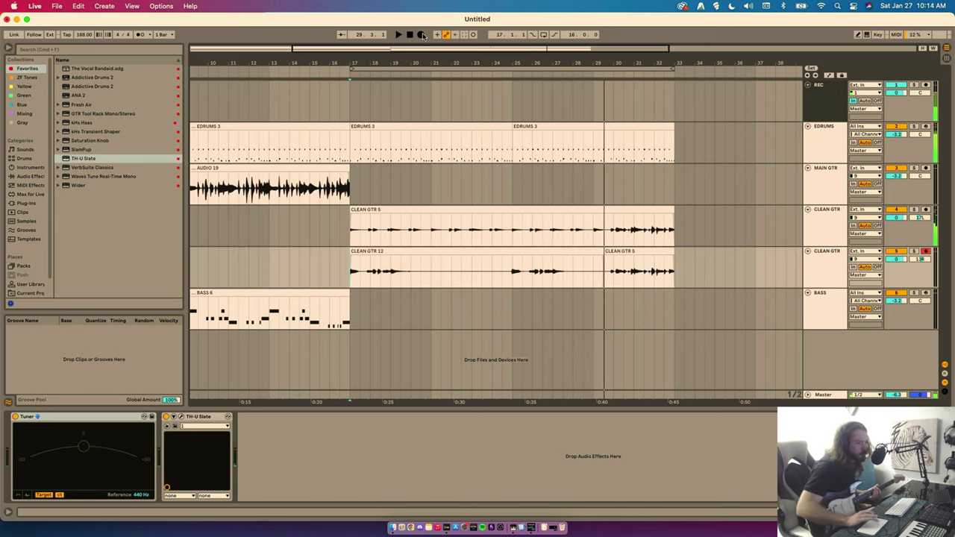
drag(585, 280, 663, 282)
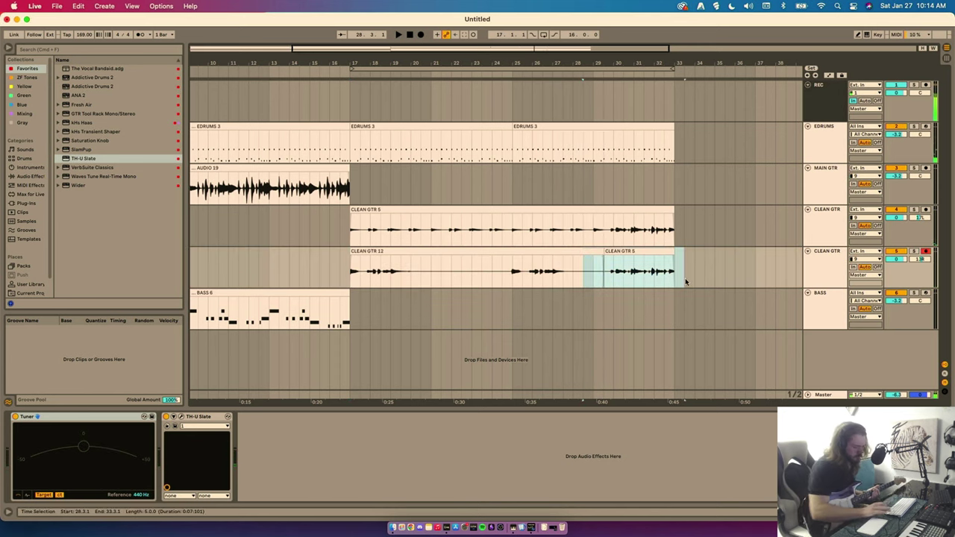
key(Delete)
- Duplicate the second CLEAN GTR track and return the panning of the one it was copied from to center
click(596, 259)
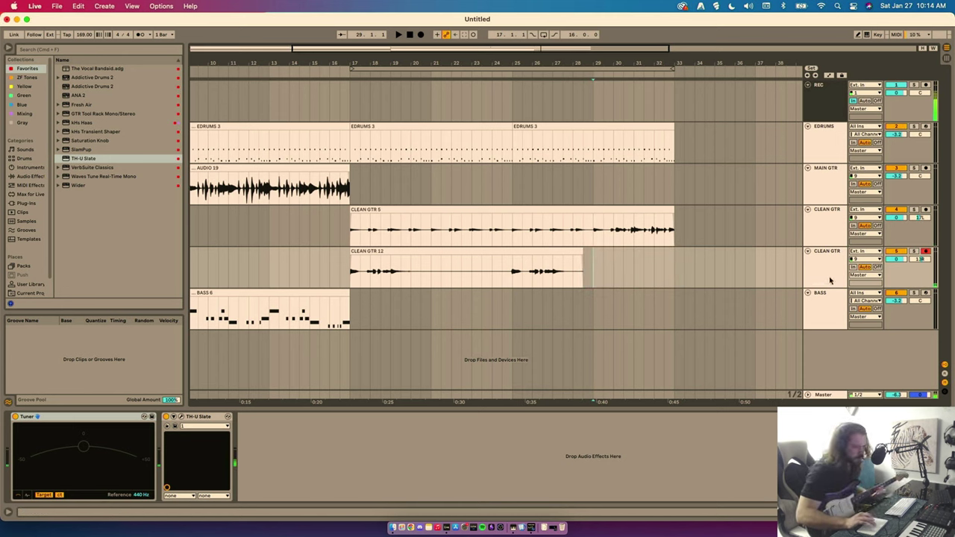
key(super+d)
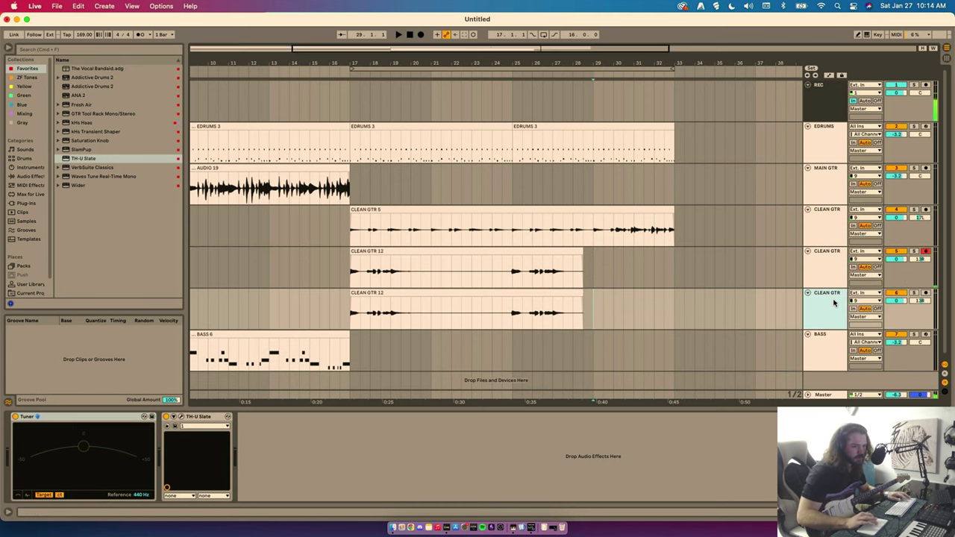
click(835, 267)
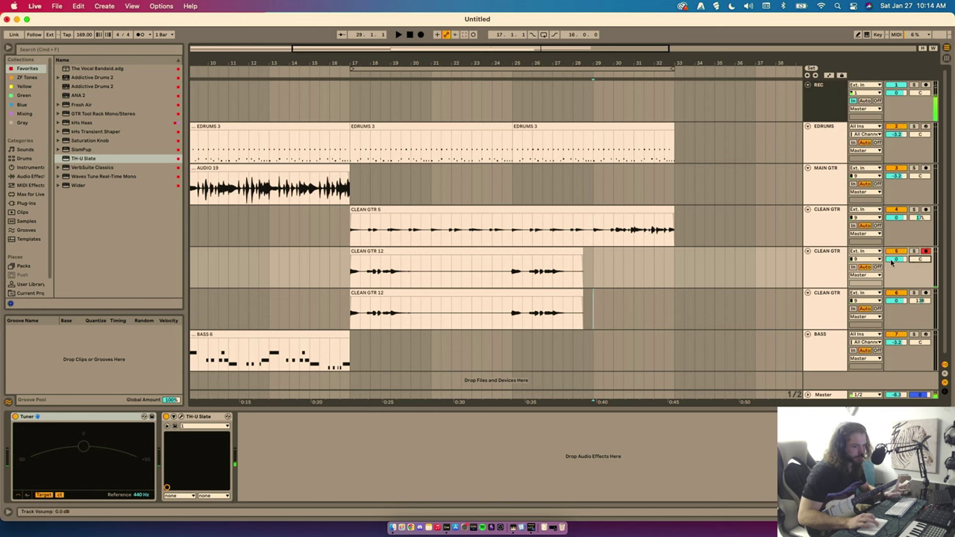
- Try to record a guitar part from bar 29 on the third CLEAN GTR track
click(829, 307)
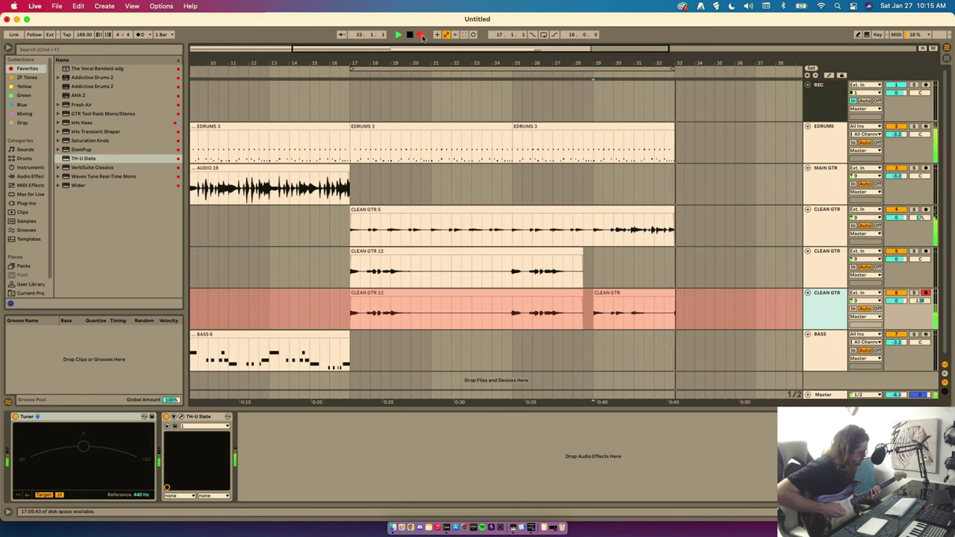
click(421, 35)
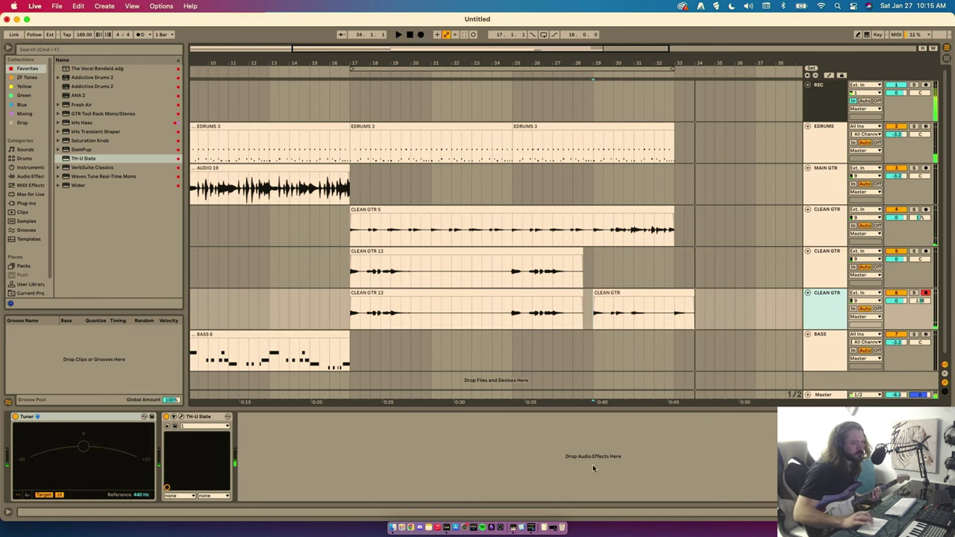
key(super+z)
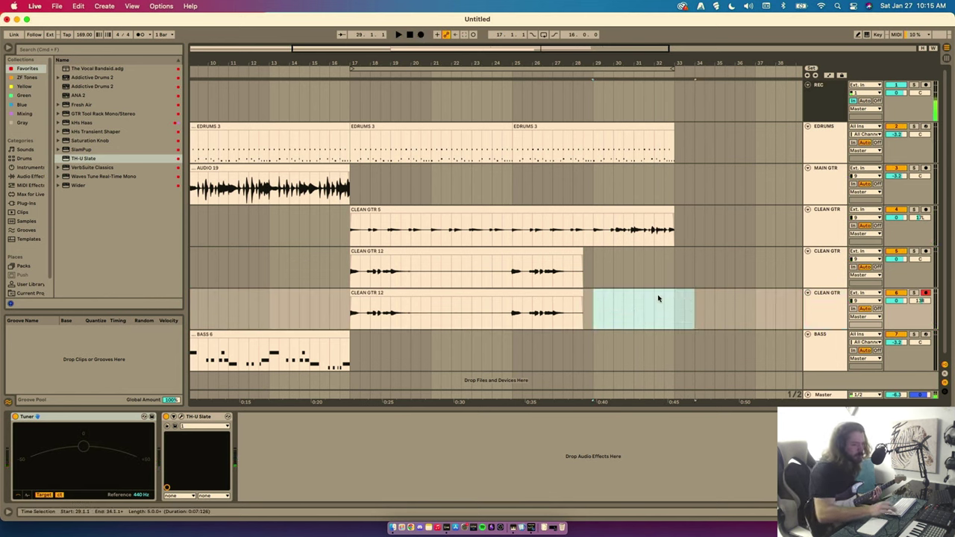
- Record a new guitar part from bar 17 on the third CLEAN GTR track
click(351, 300)
click(422, 35)
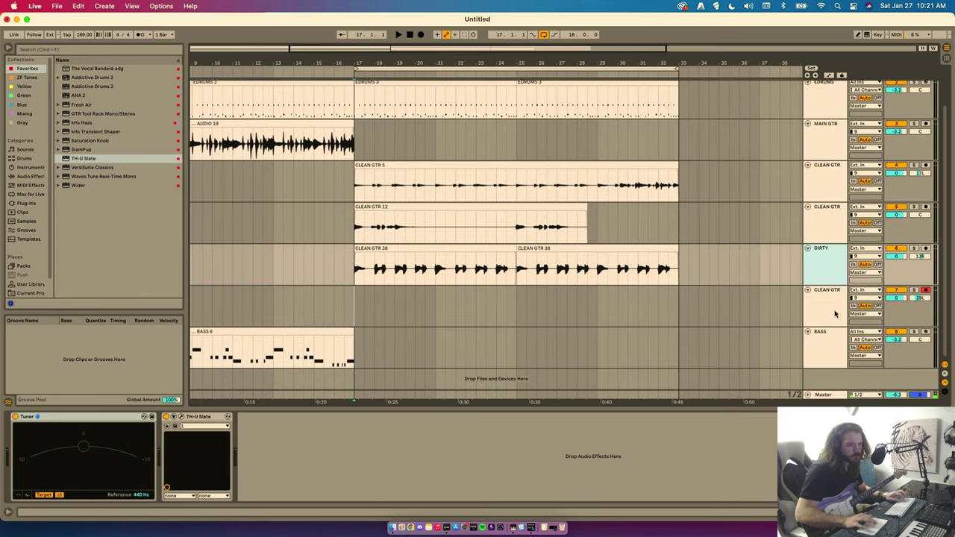
- Rename the empty CLEAN GTR track above BASS as DIRTY
click(835, 313)
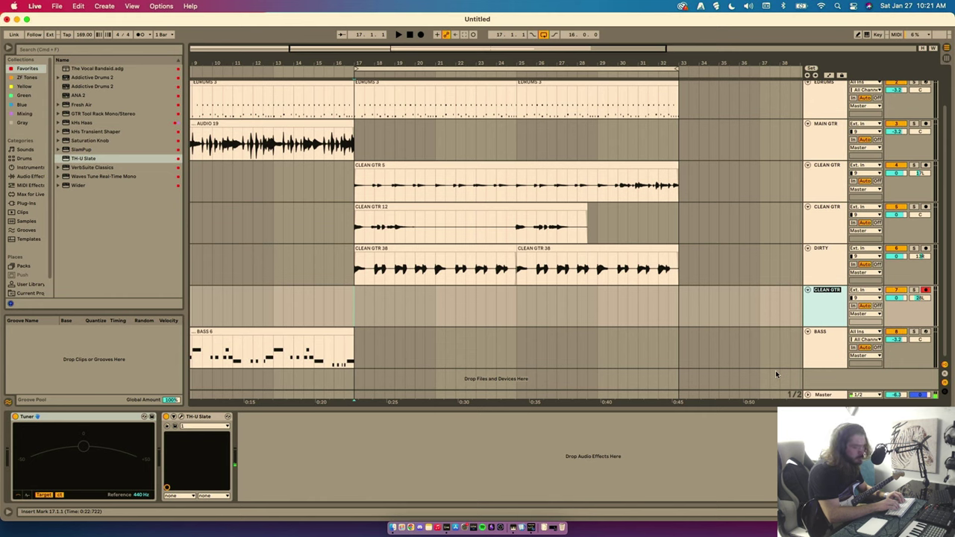
text(DIRTY)
key(Return)
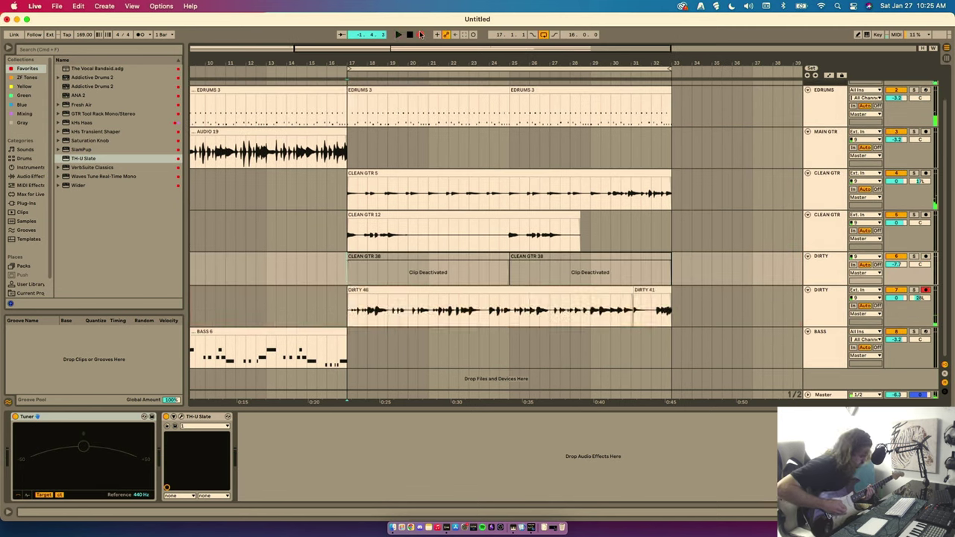
- Record a new guitar take from bar 17 to 33 on the DIRTY track above BASS, replacing its existing clips
click(420, 35)
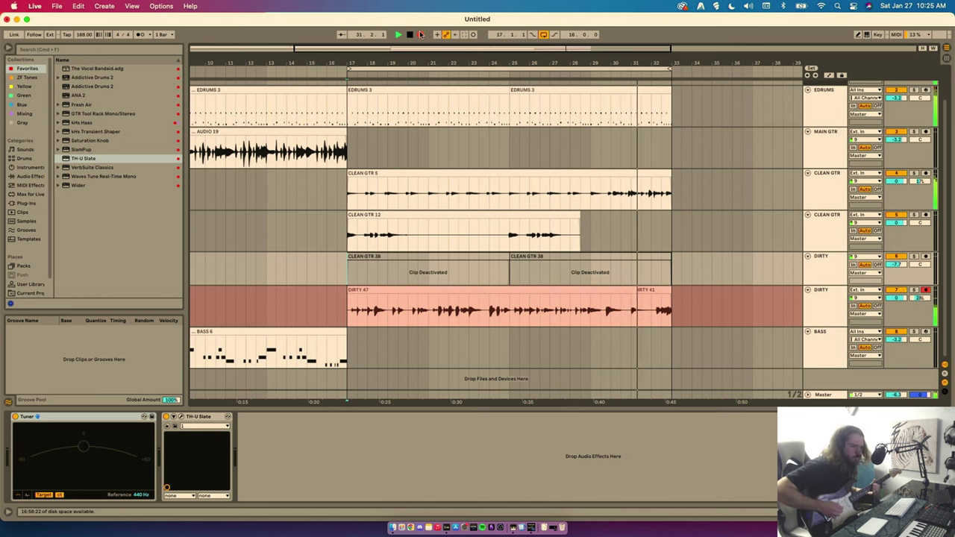
key(space)
click(343, 318)
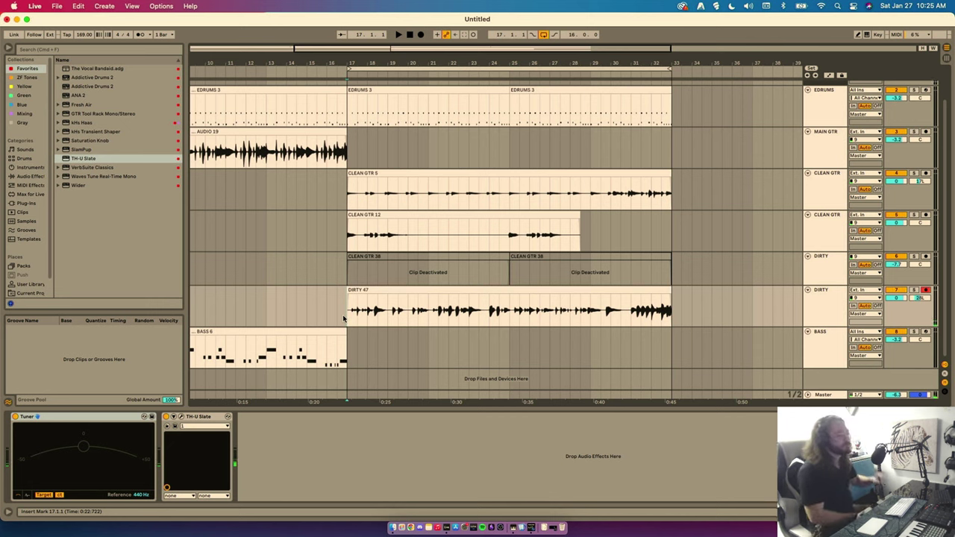
- Reduce the heights of the two CLEAN GTR tracks to make the arrangement more compact
drag(409, 65, 409, 196)
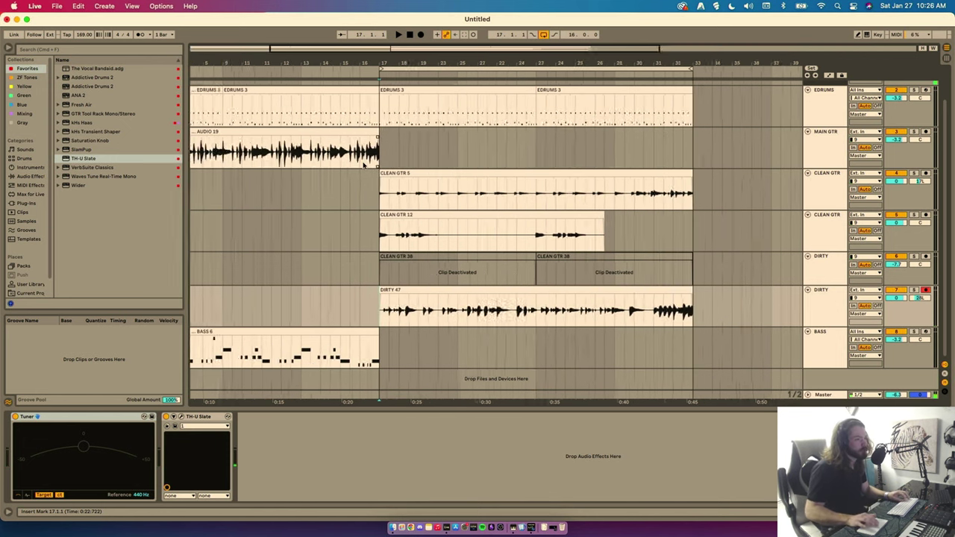
click(816, 200)
key(Up)
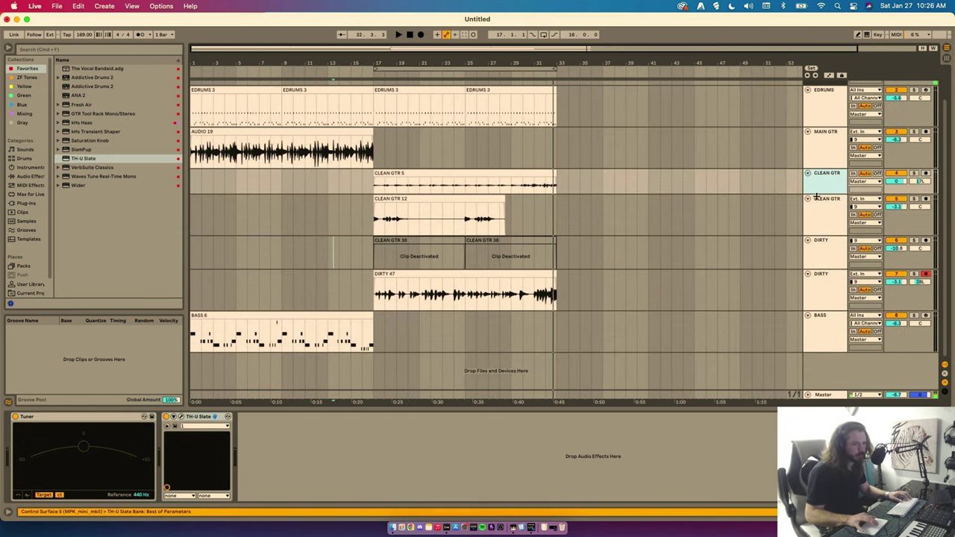
click(820, 239)
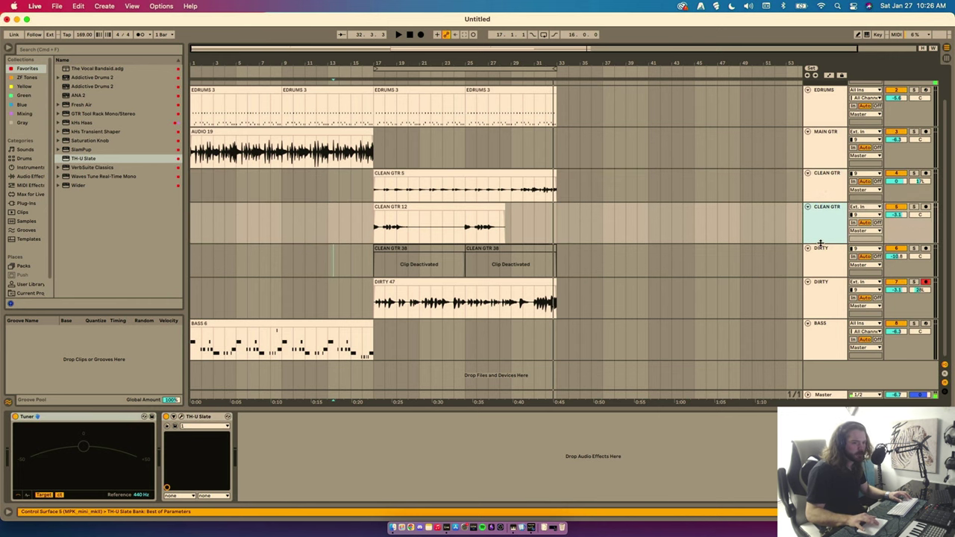
drag(820, 243, 820, 235)
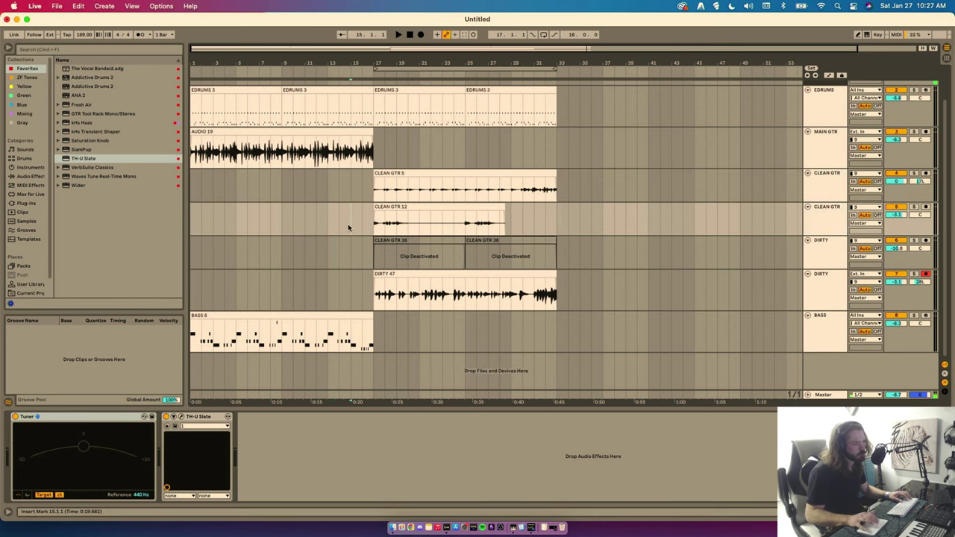
- Save the Live Set as NEW LITTLE TONE in the FINISH IN 2024 folder
click(386, 226)
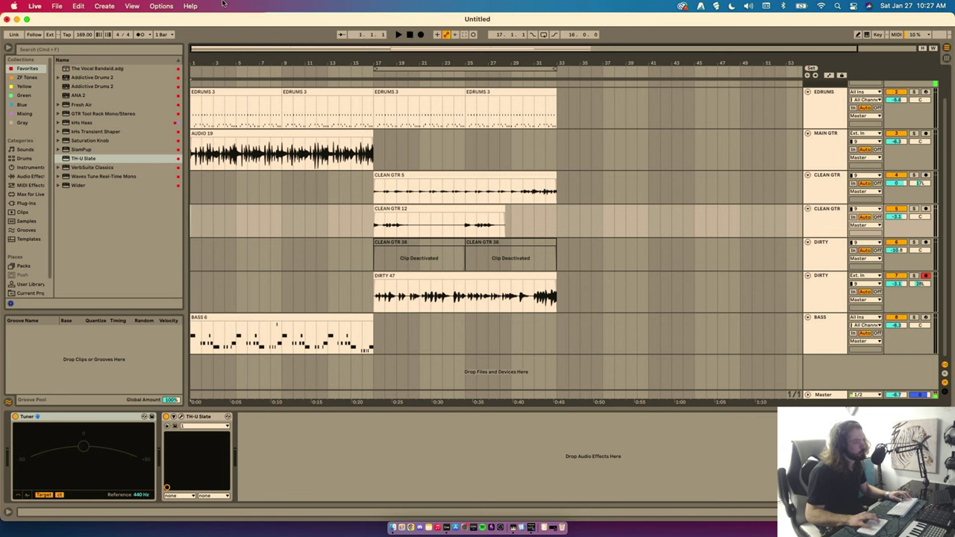
click(37, 5)
mouse_move(57, 6)
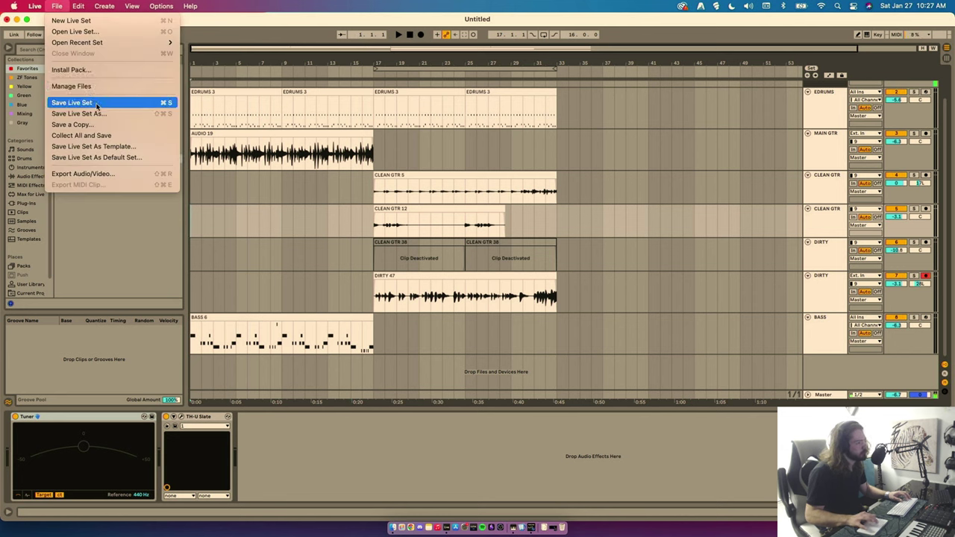
click(97, 113)
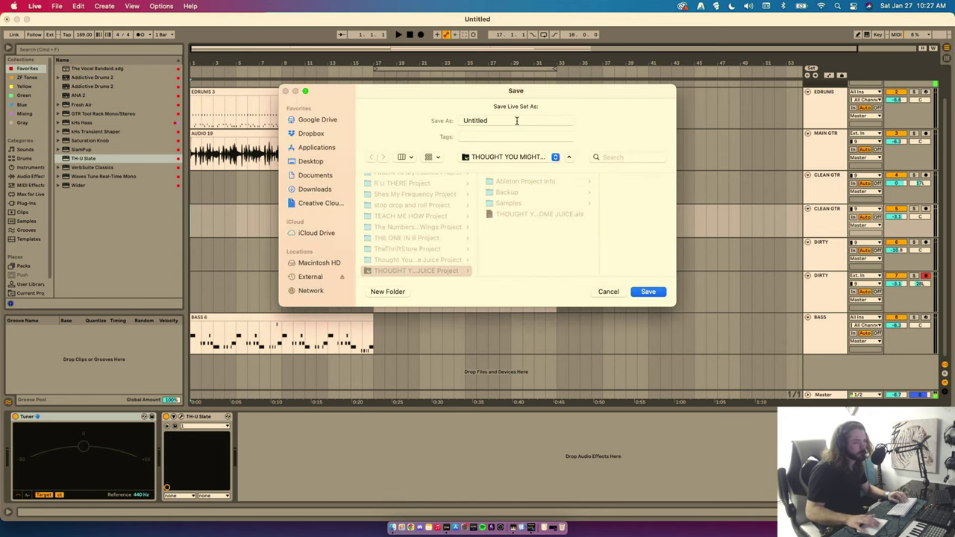
double_click(517, 122)
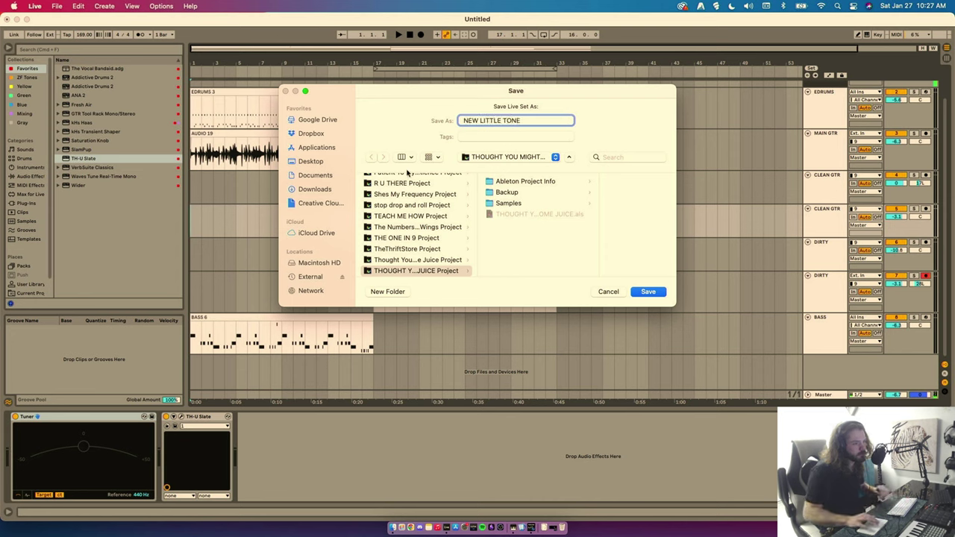
scroll(405, 238, up, 5)
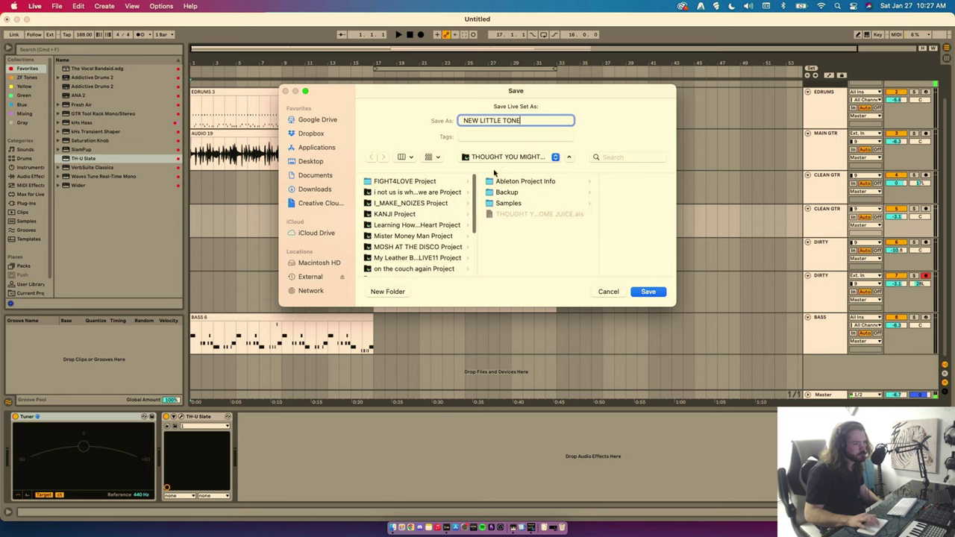
click(492, 163)
click(493, 167)
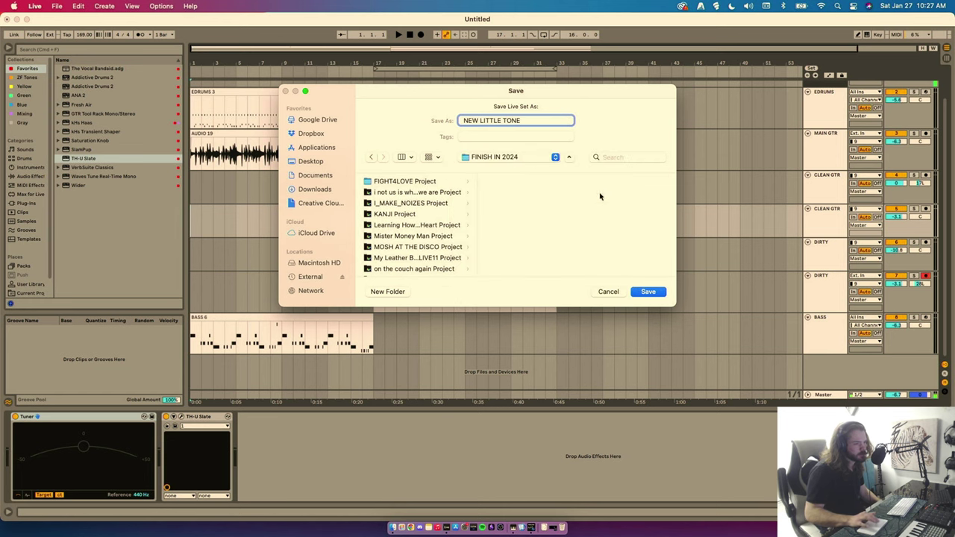
click(654, 295)
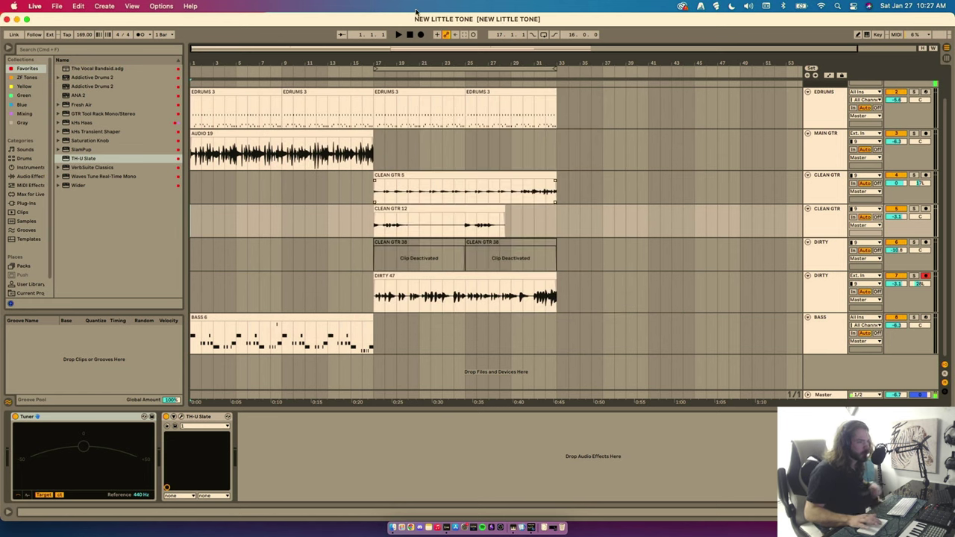
- Show the MAIN GTR track's devices and play the arrangement from bar 1
click(823, 159)
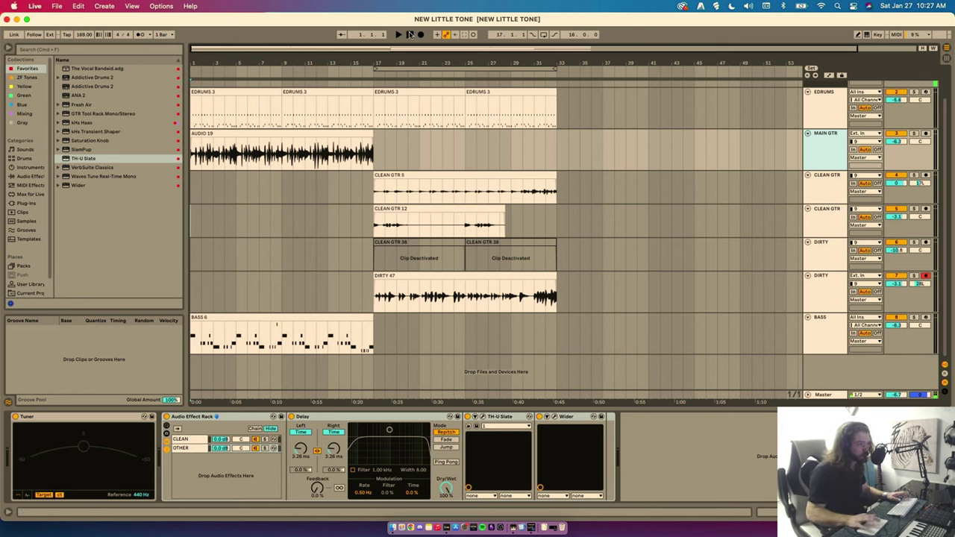
key(space)
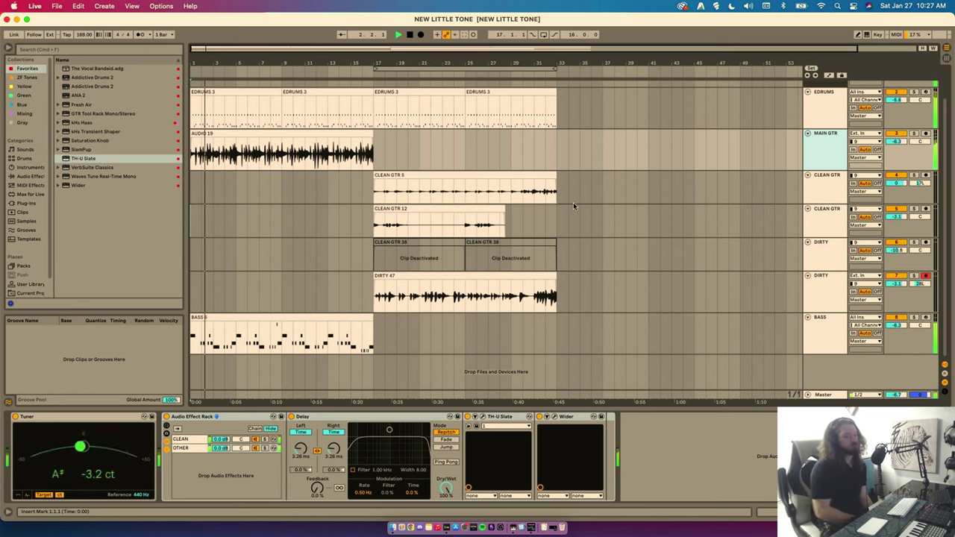